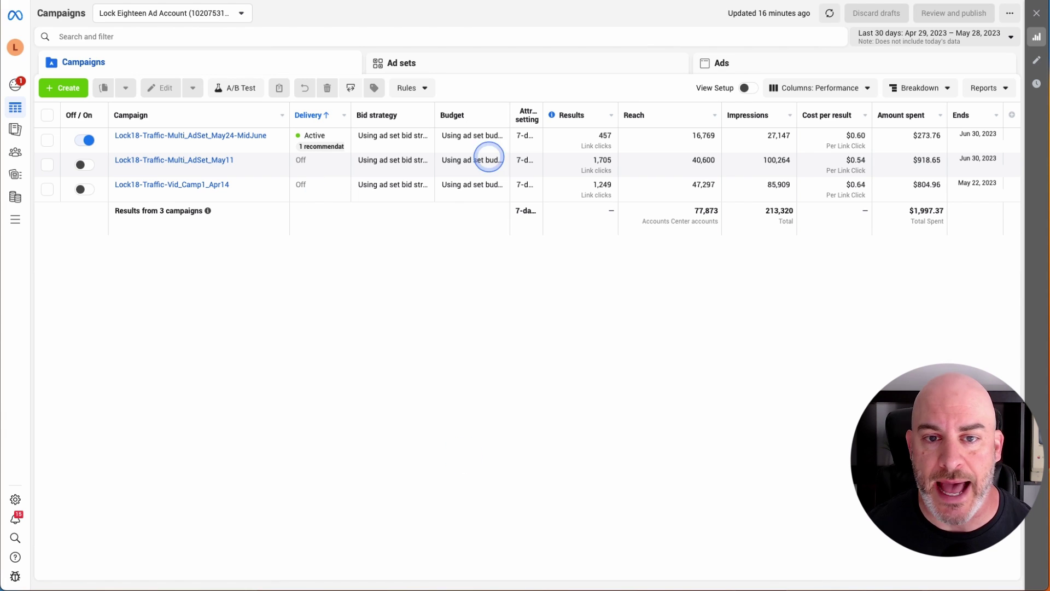
# Switch the campaigns table to the Performance and clicks columns and narrow the space taken by the Delivery column.
pyautogui.click(819, 88)
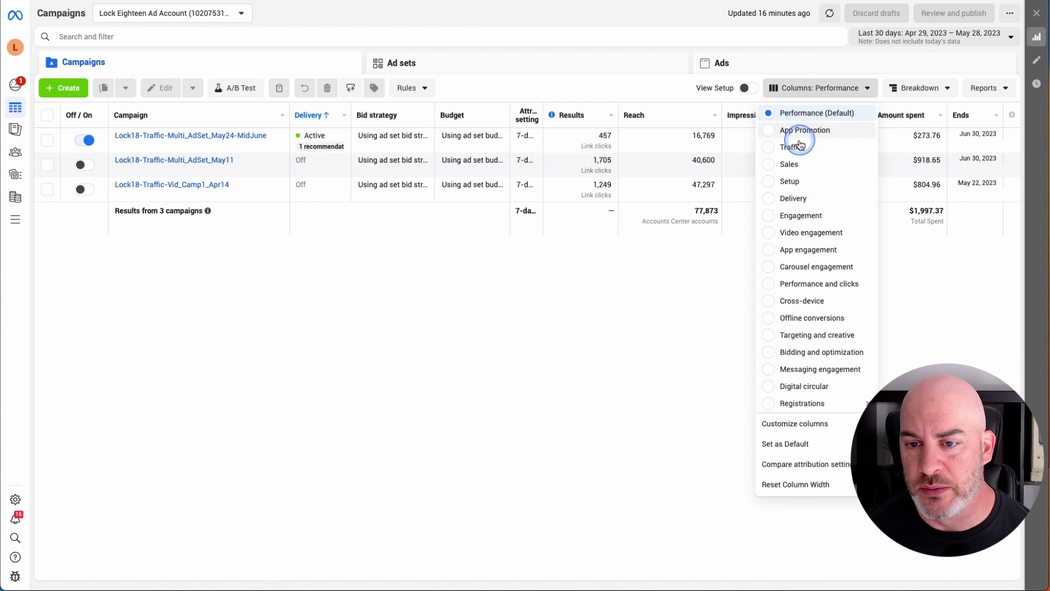
pyautogui.click(817, 284)
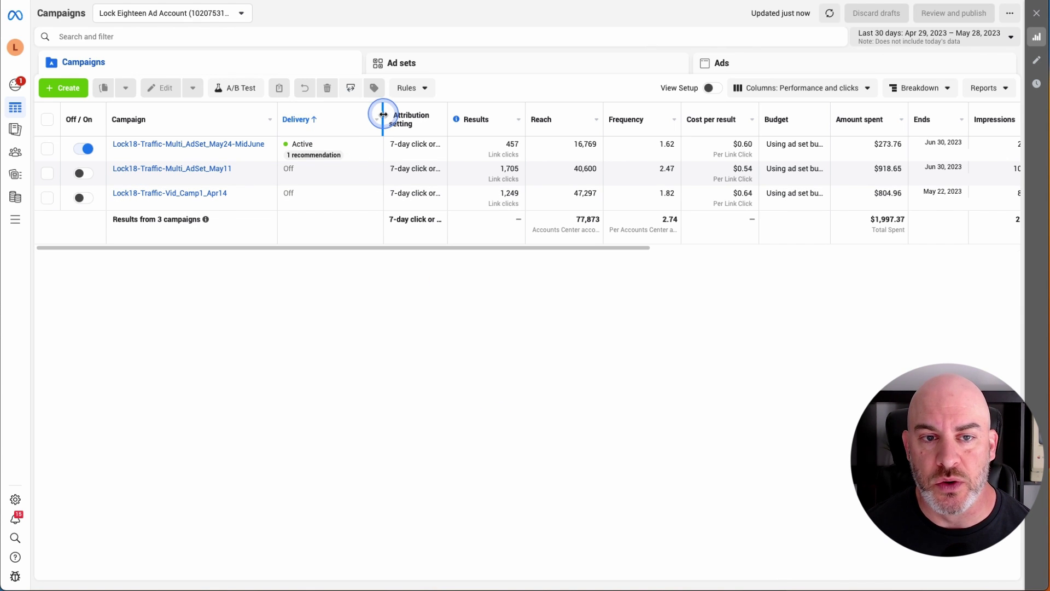
pyautogui.moveTo(382, 114); pyautogui.dragTo(348, 115)
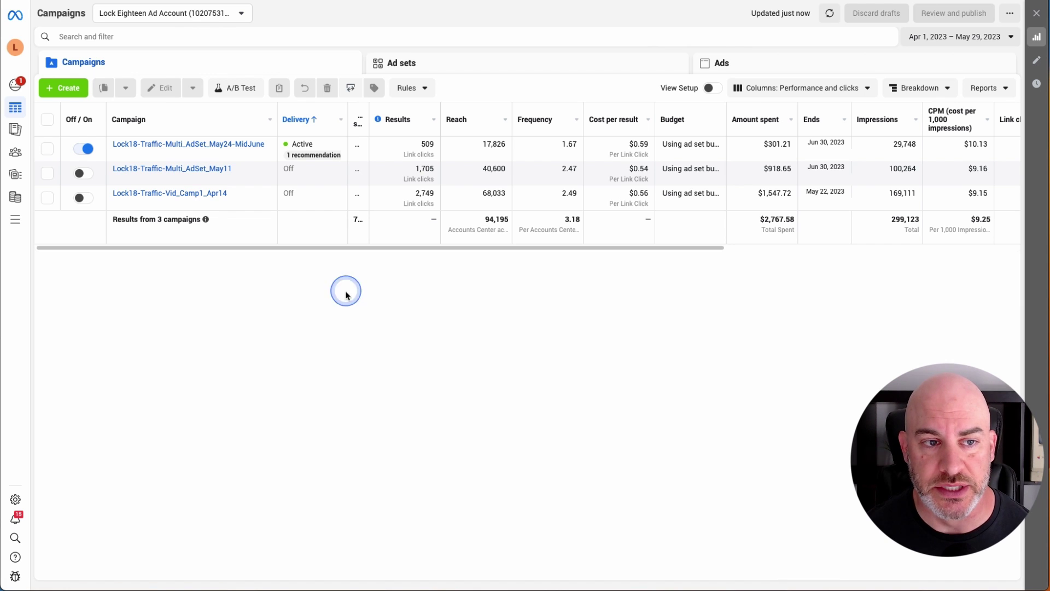
# Open the ad sets of Lock18-Traffic-Multi_AdSet_May24-MidJune, widen the Ad set column, and review their cost and click metrics.
pyautogui.click(186, 144)
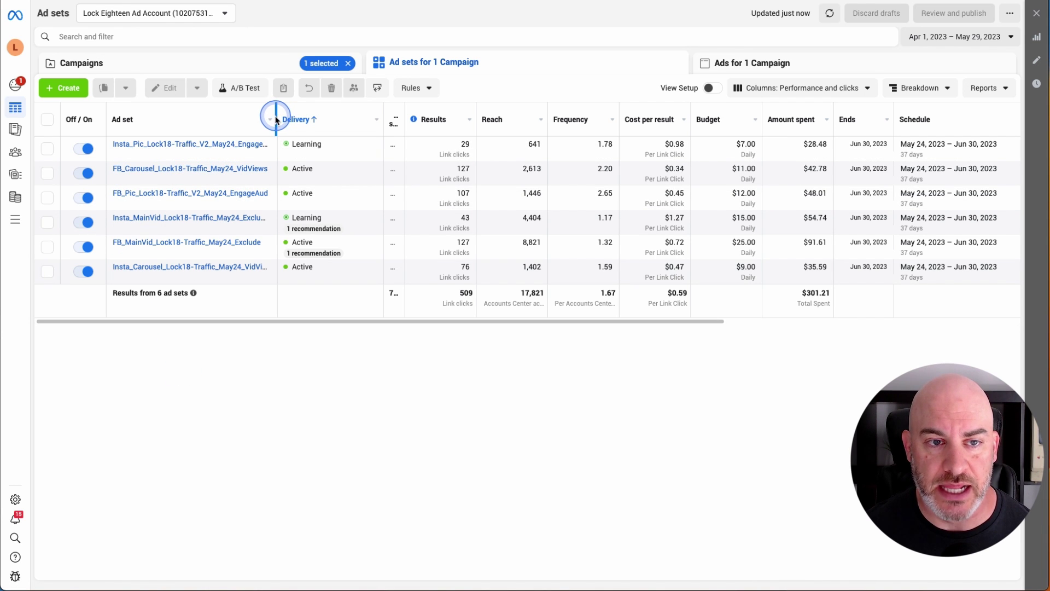
pyautogui.moveTo(276, 116); pyautogui.dragTo(294, 115)
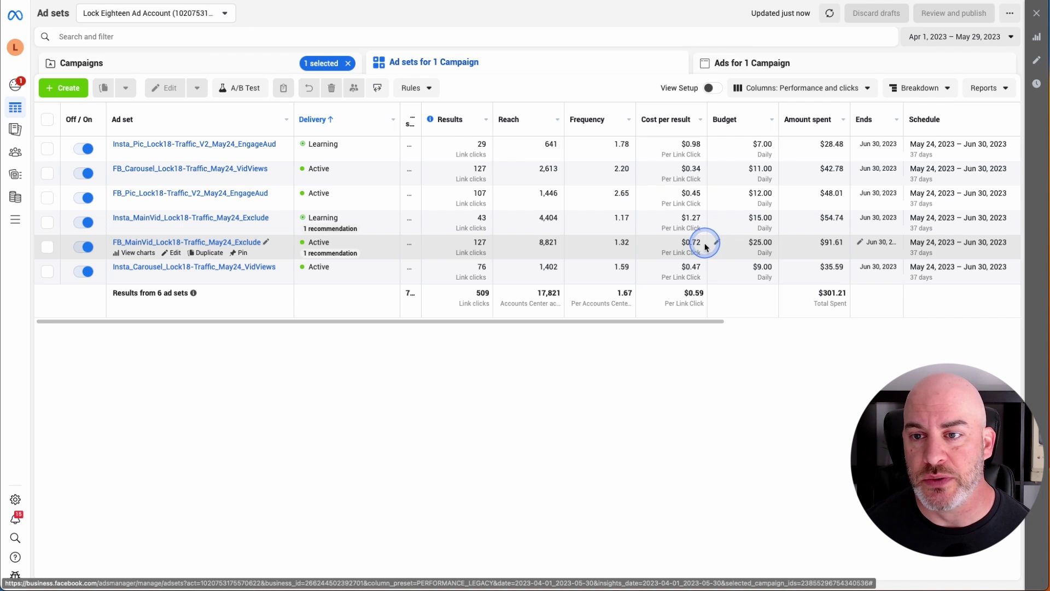
pyautogui.hscroll(3, 705, 247)
pyautogui.hscroll(3, 695, 243)
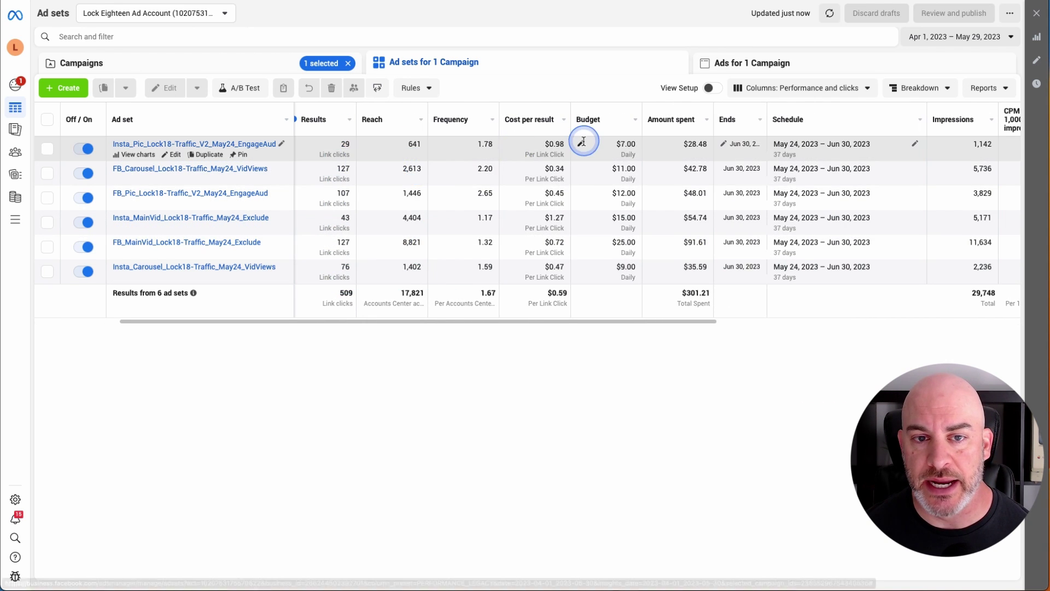
pyautogui.hscroll(15, 686, 181)
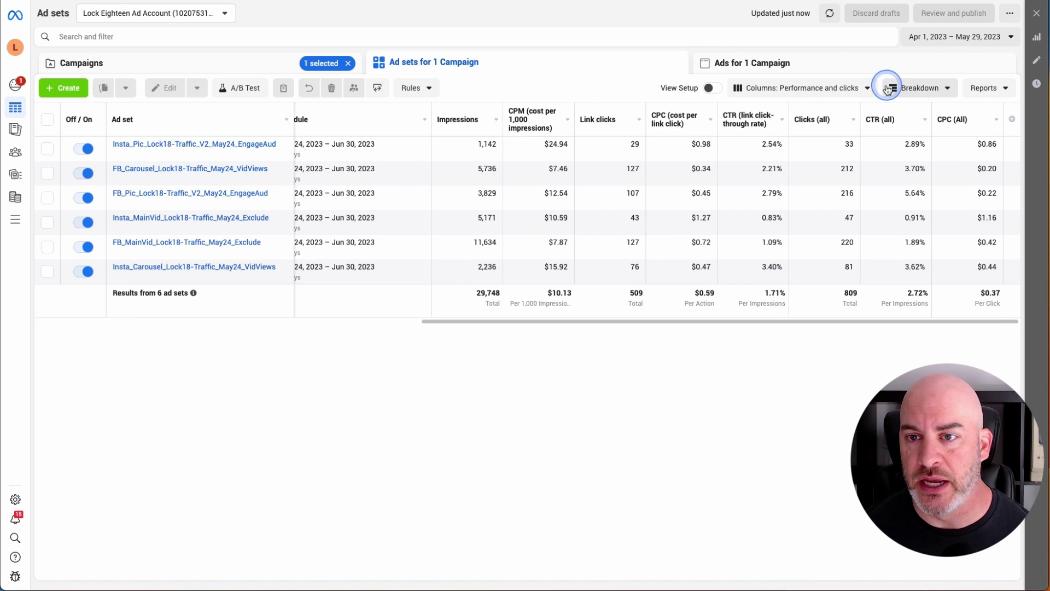
# Show the Video engagement columns for the ad sets and review ThruPlays, cost per ThruPlay and video play percentages.
pyautogui.click(864, 90)
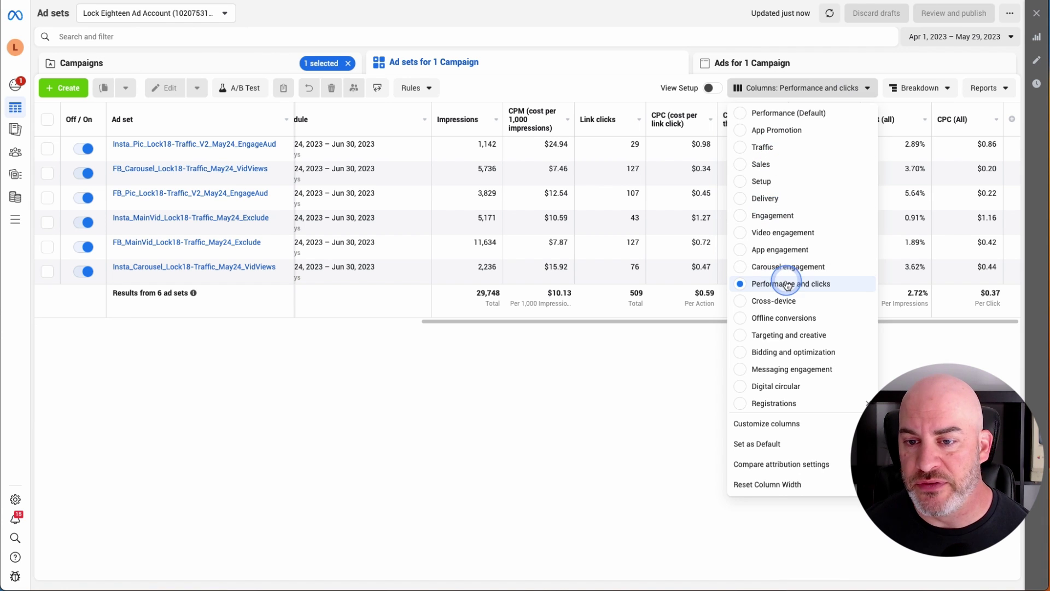
pyautogui.click(781, 232)
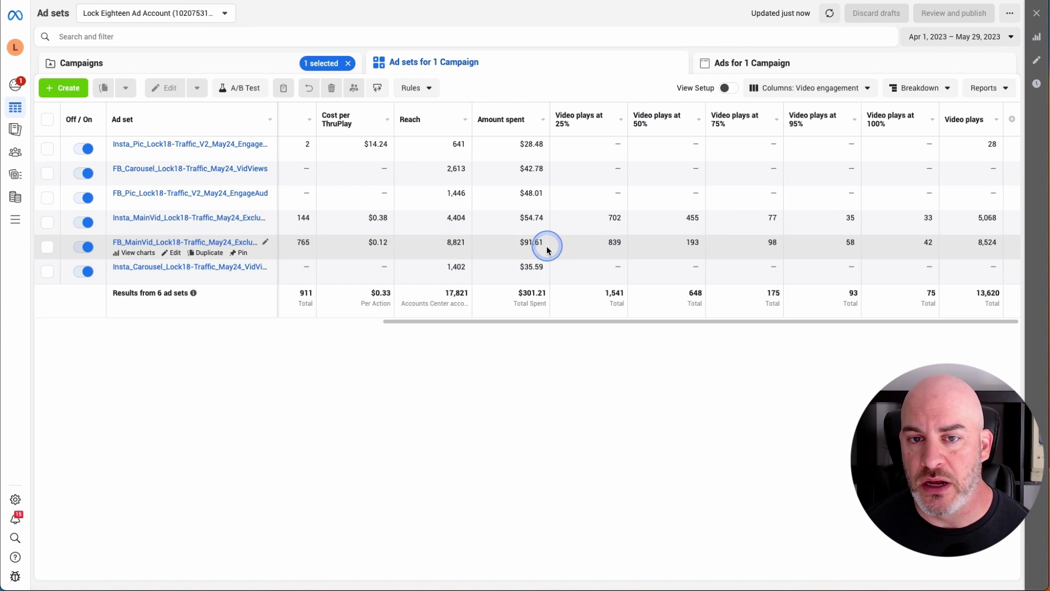
pyautogui.hscroll(-10, 453, 263)
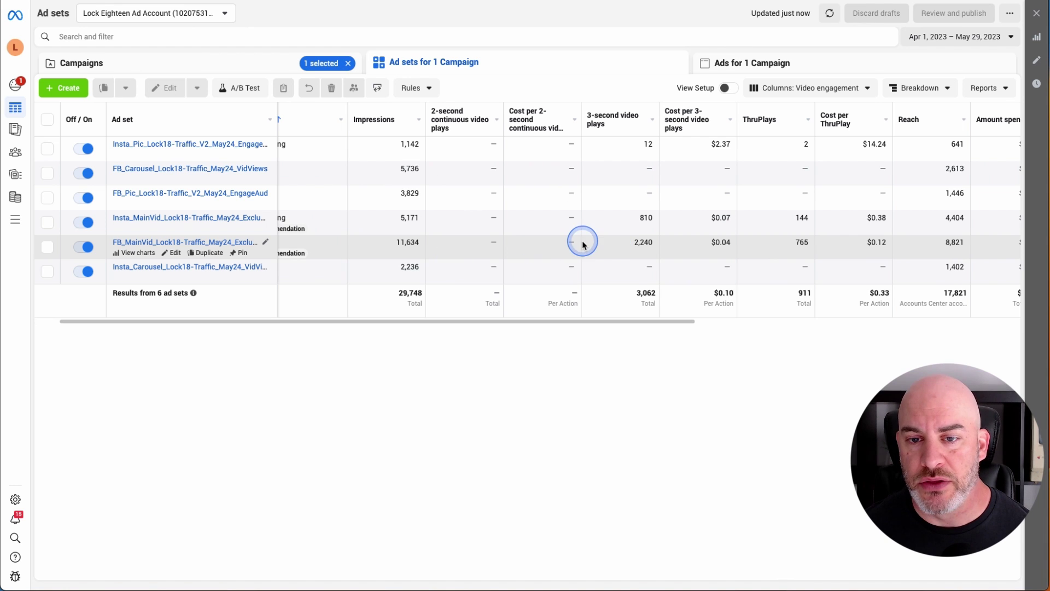
pyautogui.hscroll(5, 763, 247)
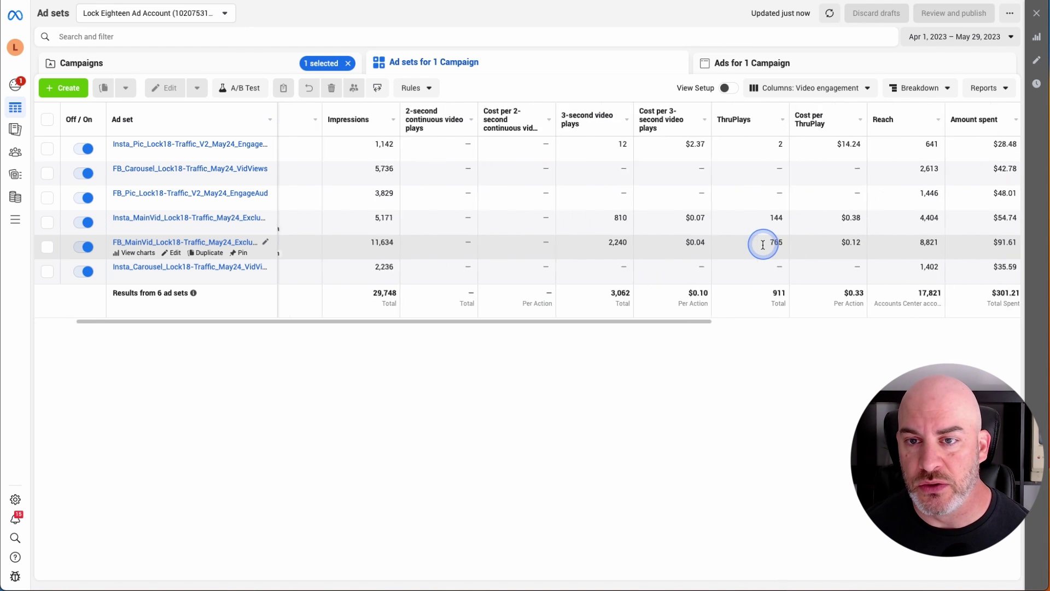
pyautogui.hscroll(3, 701, 264)
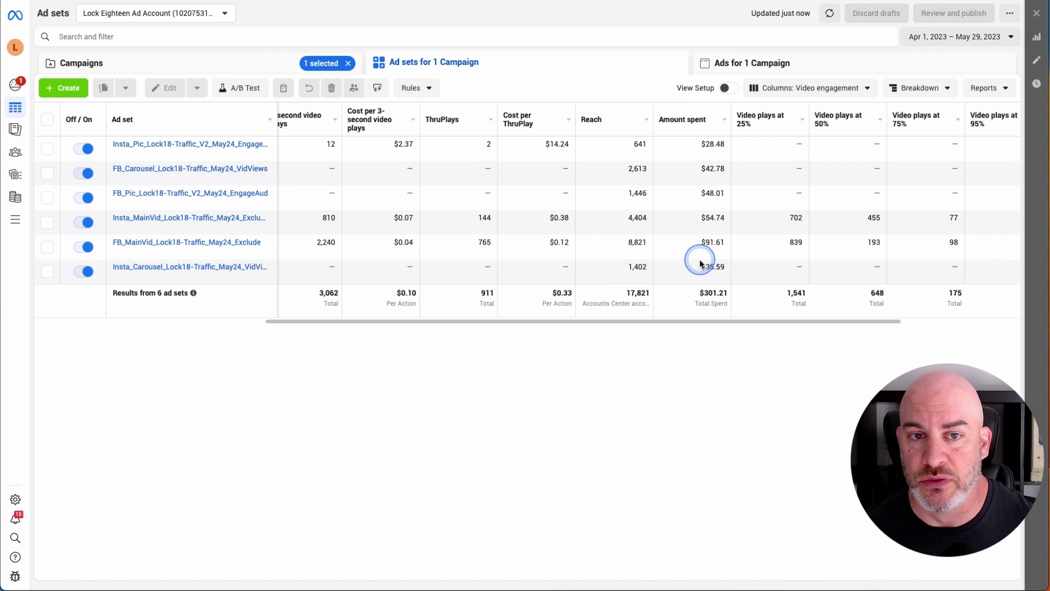
pyautogui.hscroll(4, 764, 241)
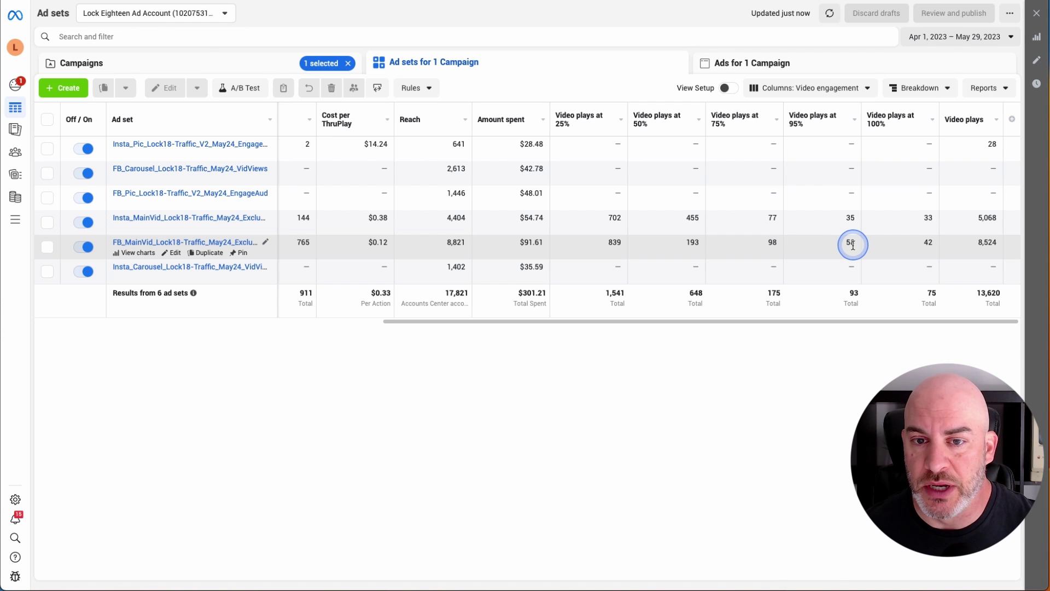
# View the Engagement columns for the ad sets and restore the Performance and clicks columns.
pyautogui.click(868, 89)
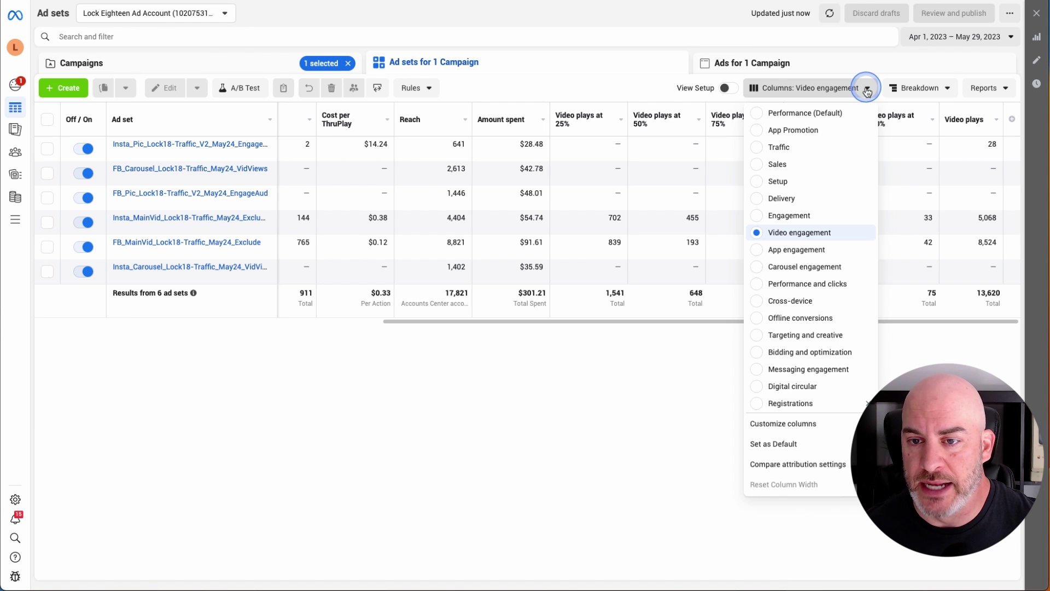
pyautogui.click(789, 216)
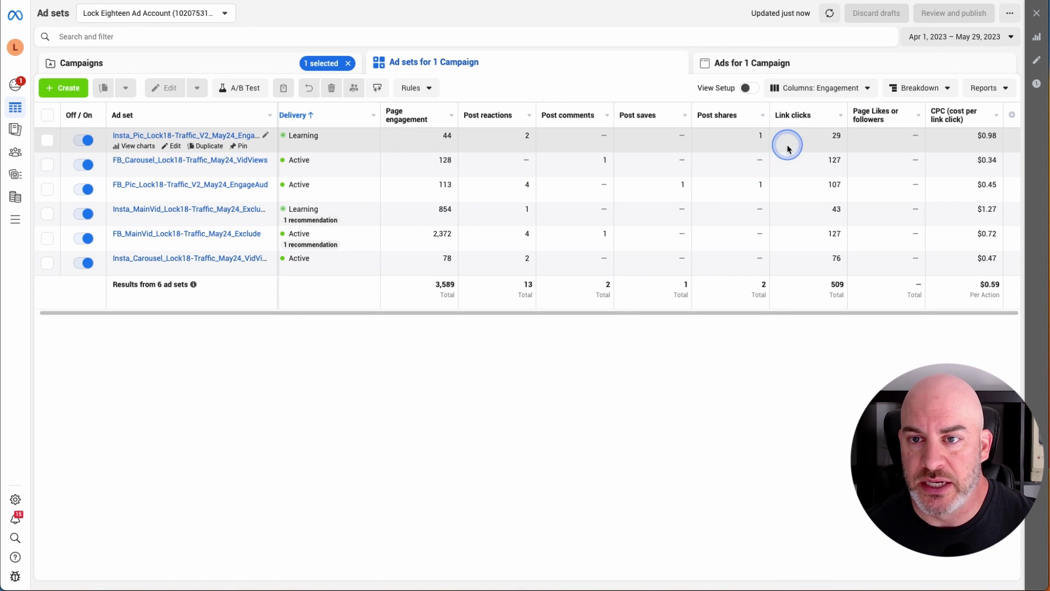
pyautogui.click(856, 90)
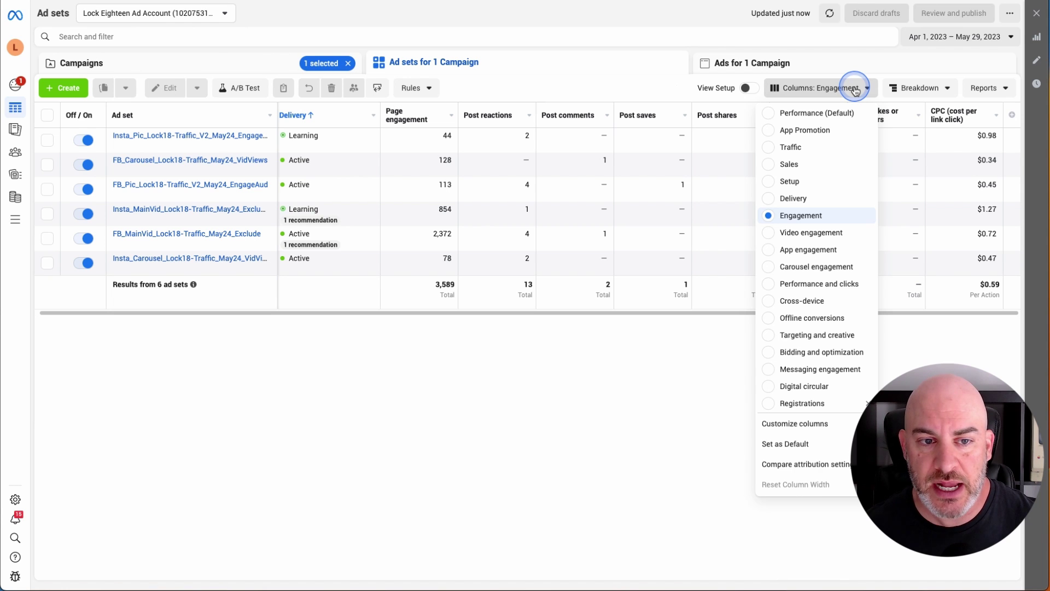
pyautogui.click(809, 284)
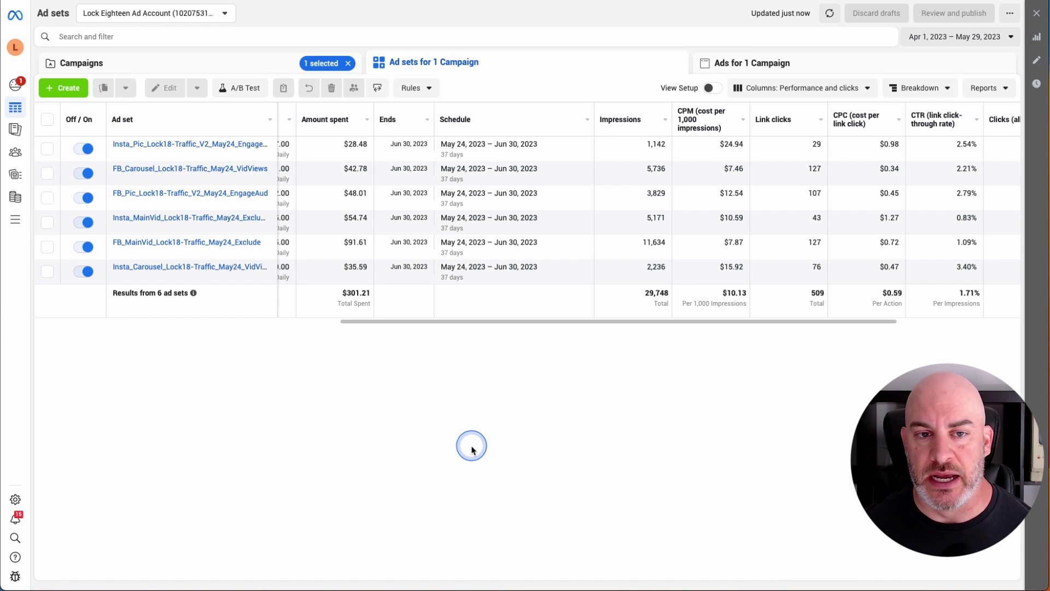
pyautogui.hscroll(-10, 419, 216)
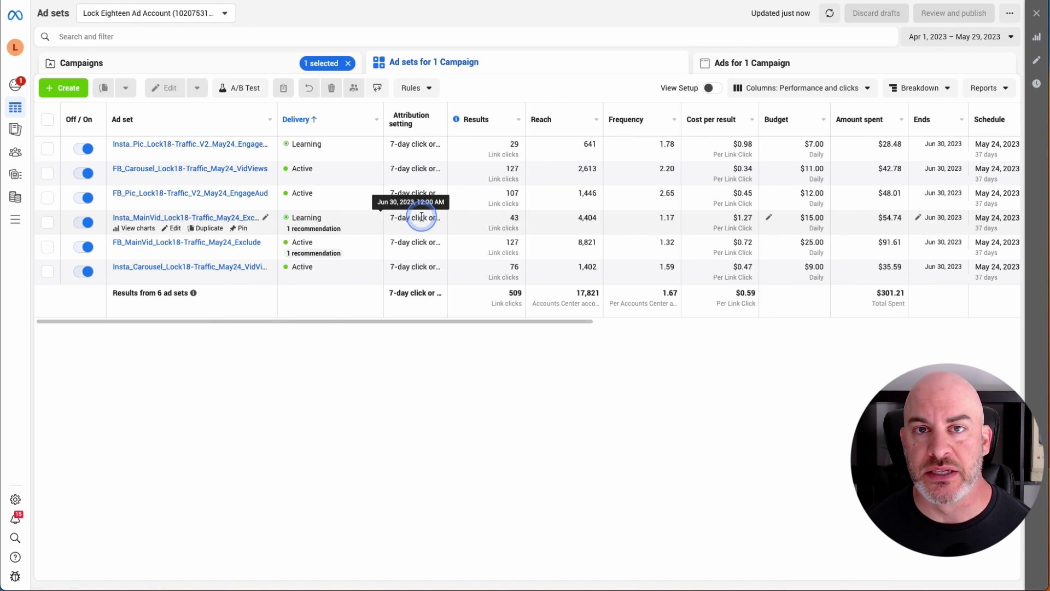
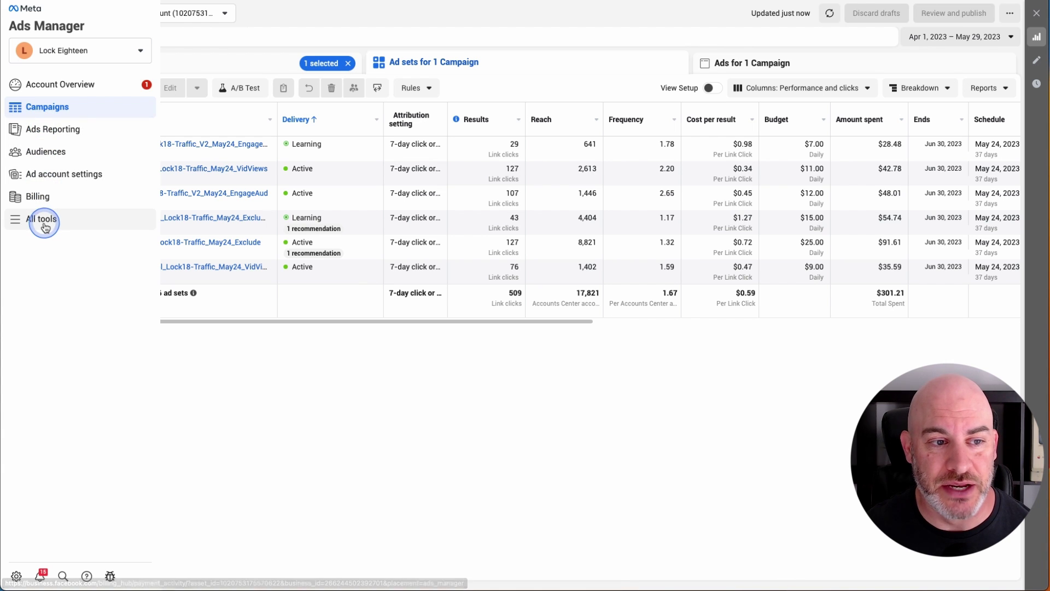
# Look through the available tools, go to Ads Reporting, and open the FB Only - Lock 18 report.
pyautogui.click(21, 221)
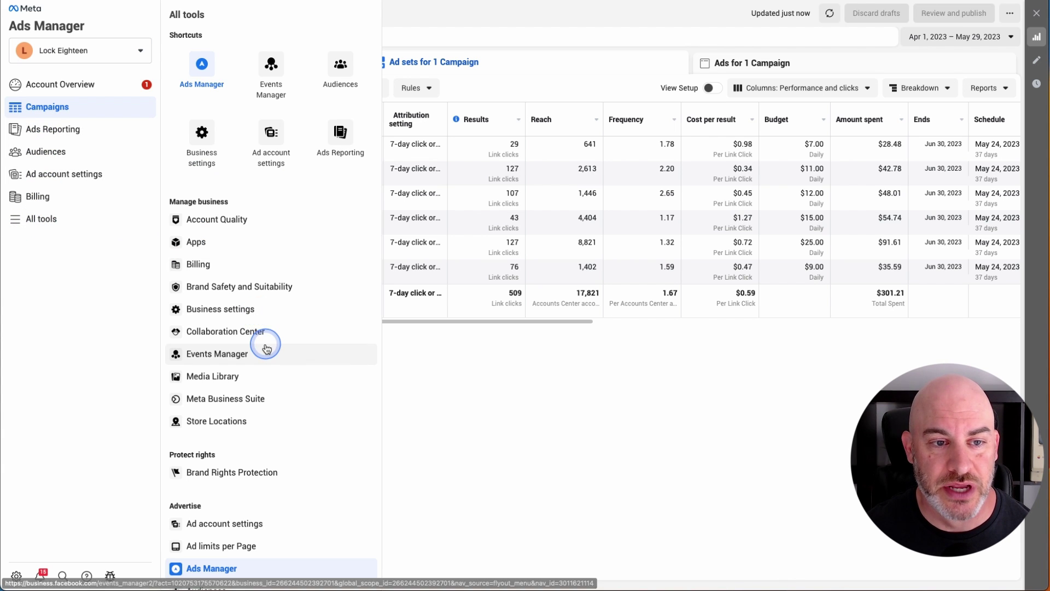
pyautogui.scroll(-6, 265, 346)
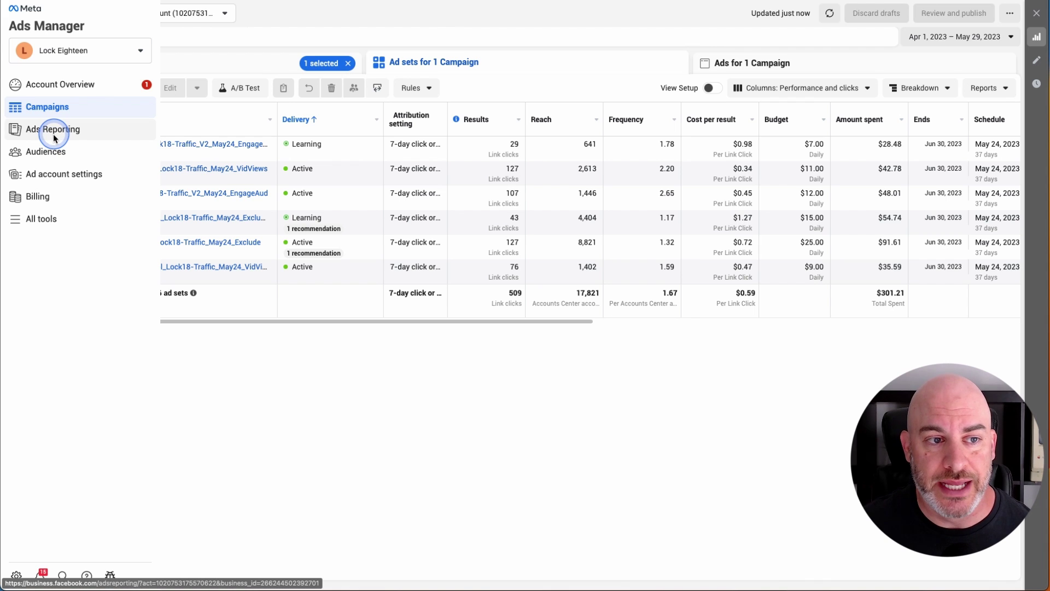
pyautogui.click(55, 139)
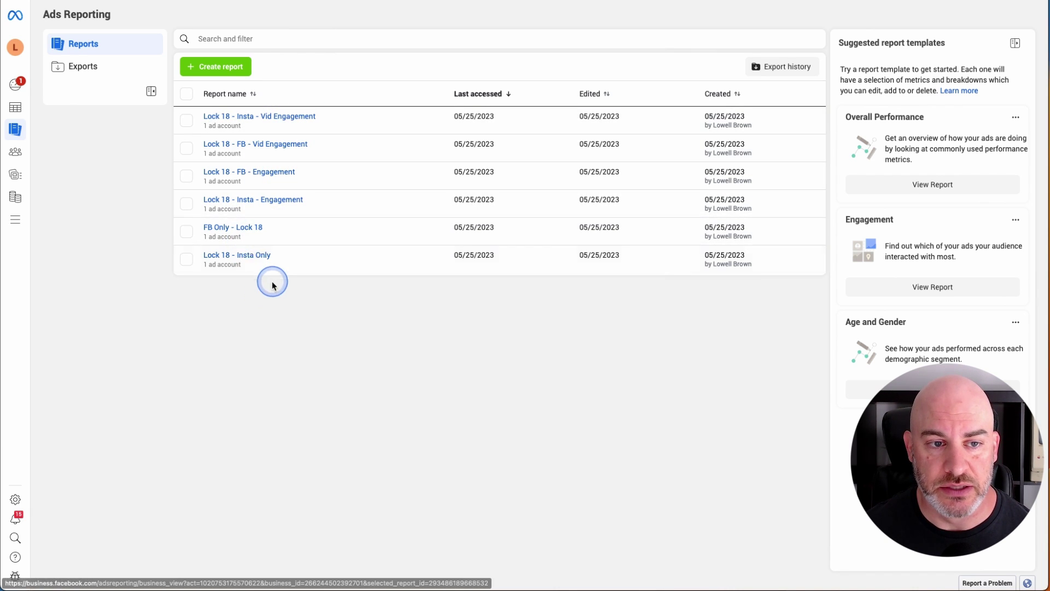
pyautogui.click(247, 228)
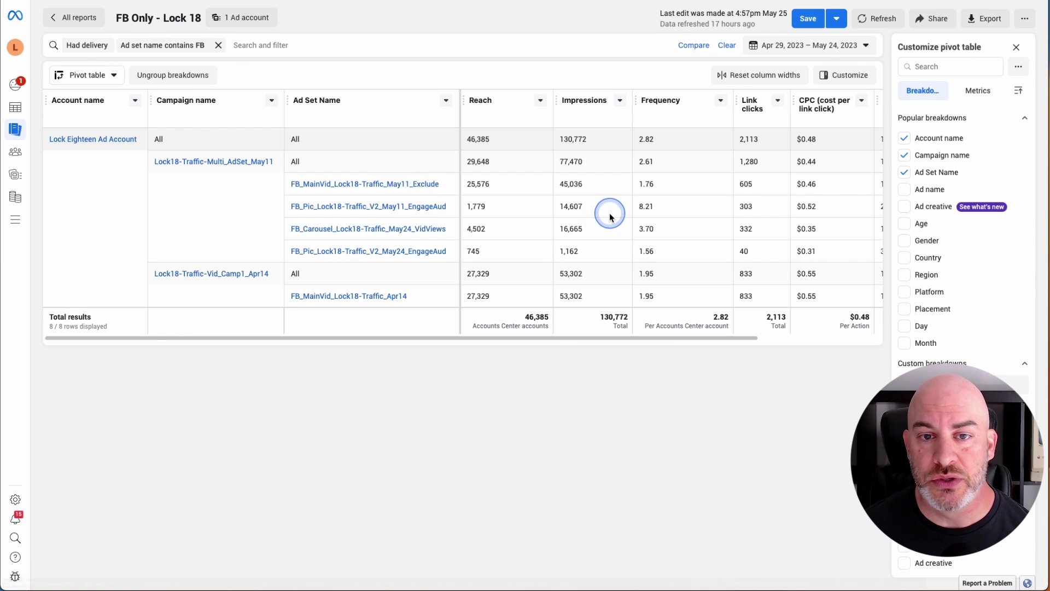
pyautogui.hscroll(3, 610, 216)
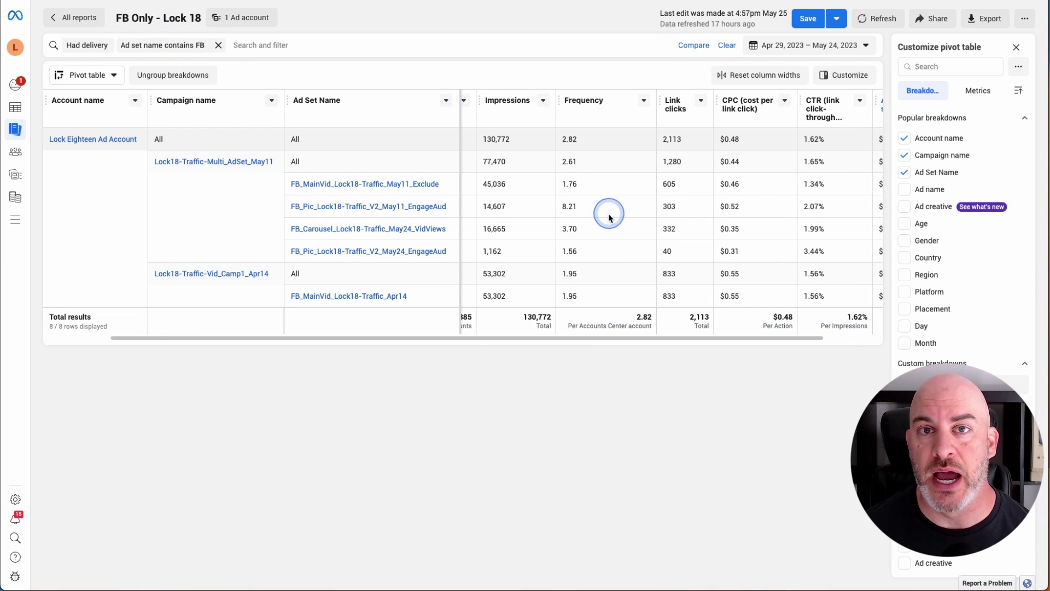
# Set the report's date range to May 1–31, 2023, and review the reach, click and spend metrics by ad set.
pyautogui.click(868, 47)
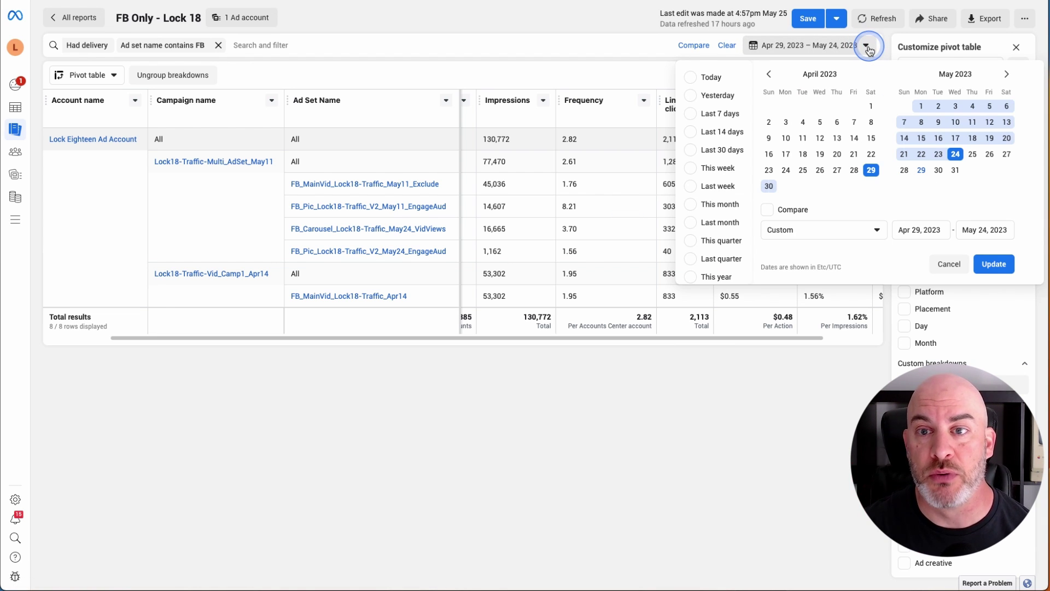
pyautogui.click(921, 106)
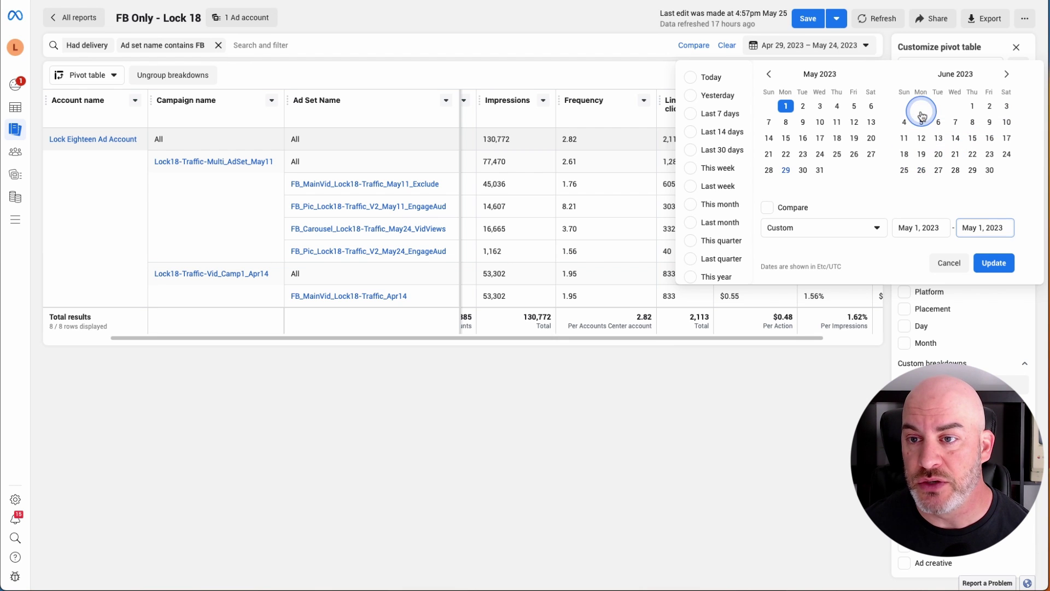
pyautogui.click(820, 170)
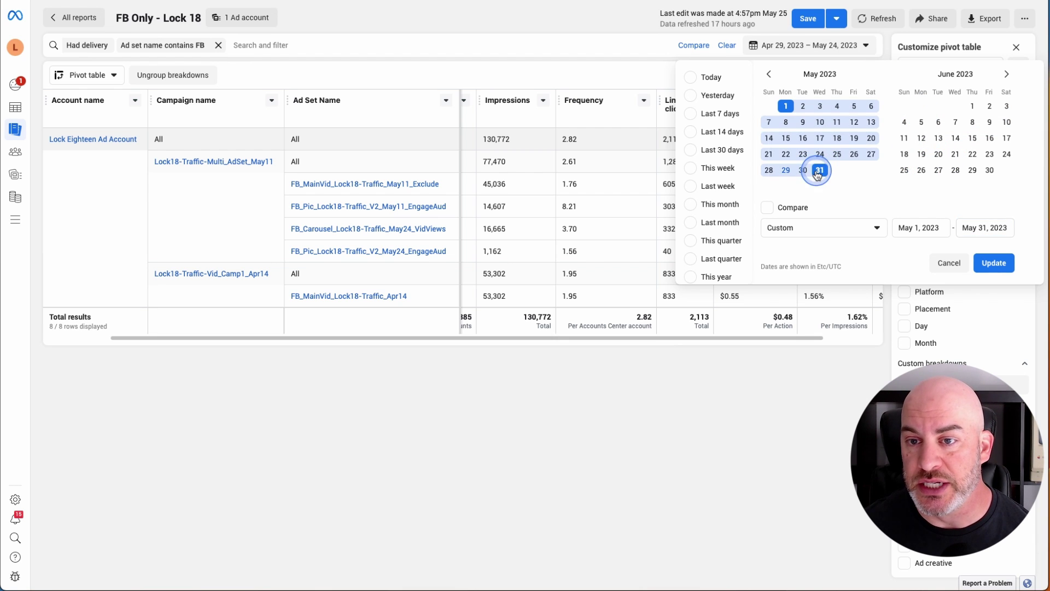
pyautogui.click(996, 264)
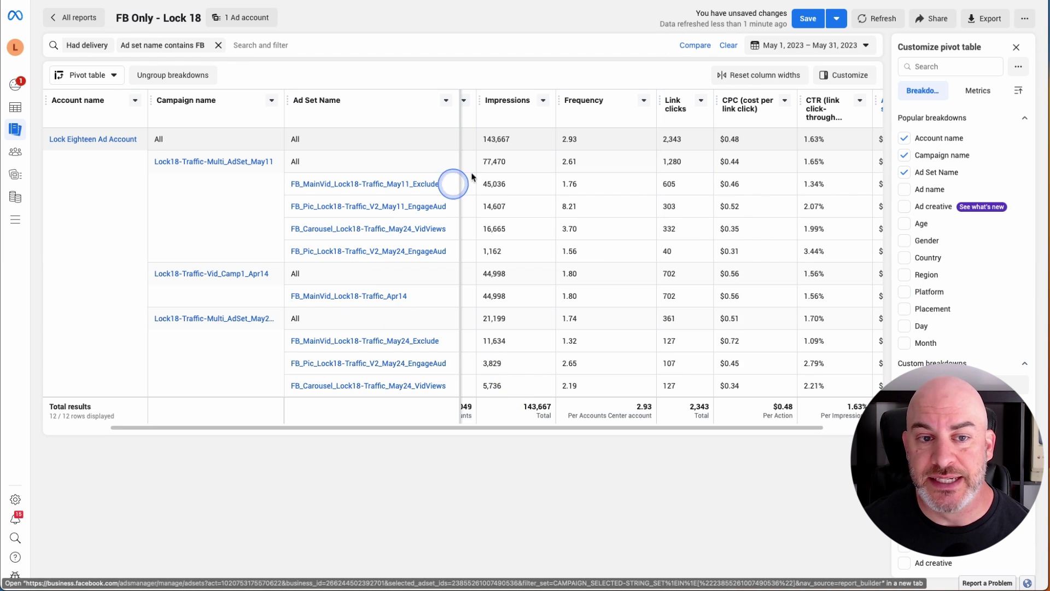
pyautogui.hscroll(3, 672, 353)
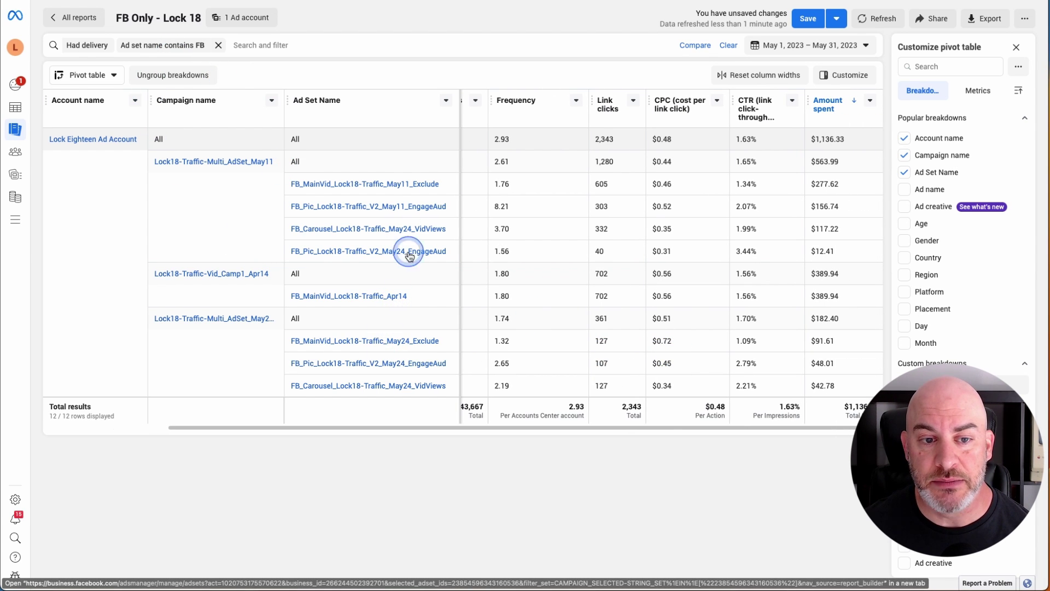
pyautogui.hscroll(-3, 663, 364)
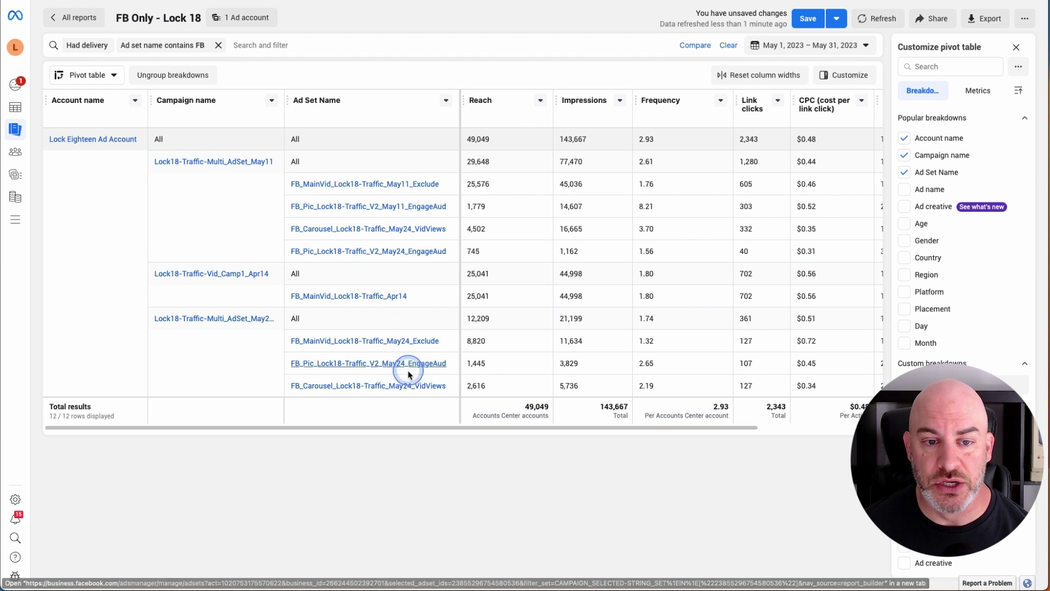
# Set the report's date range to May 22–31, 2023, and return to the list of reports without saving the changes.
pyautogui.click(862, 45)
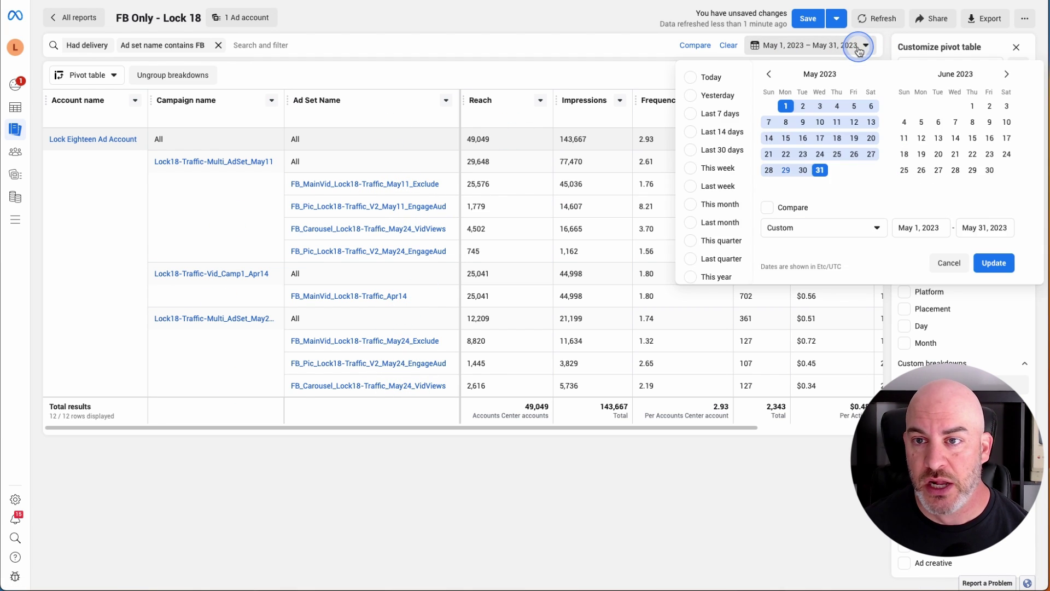
pyautogui.click(786, 154)
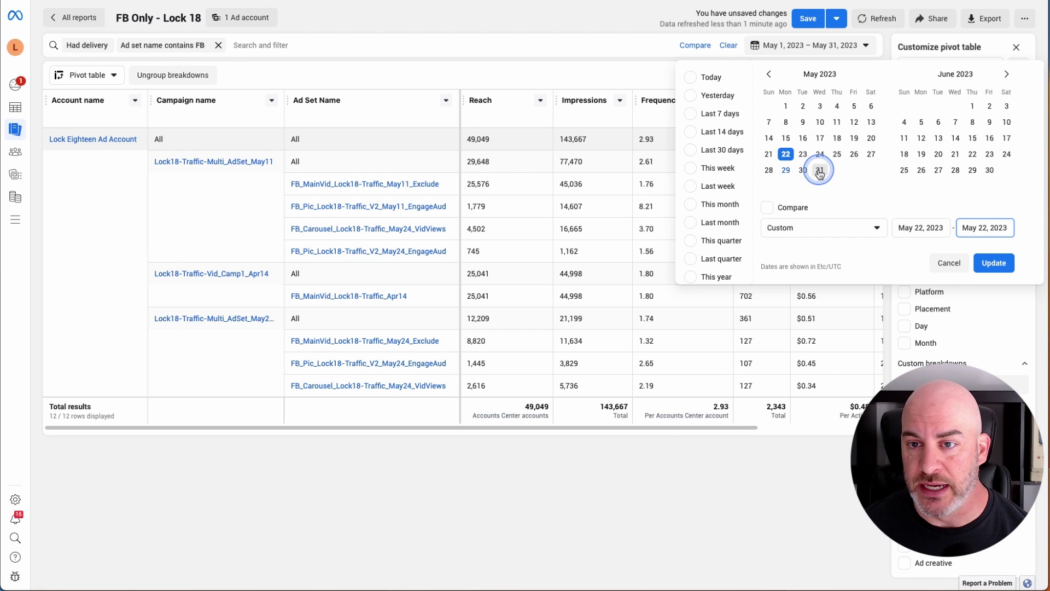
pyautogui.click(820, 170)
pyautogui.click(1001, 268)
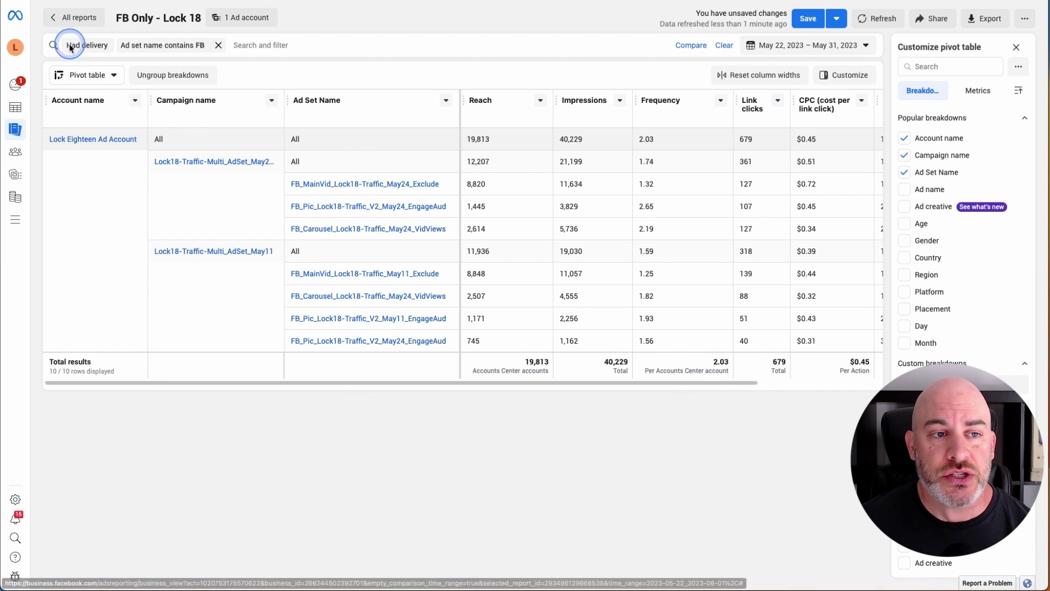
pyautogui.click(55, 17)
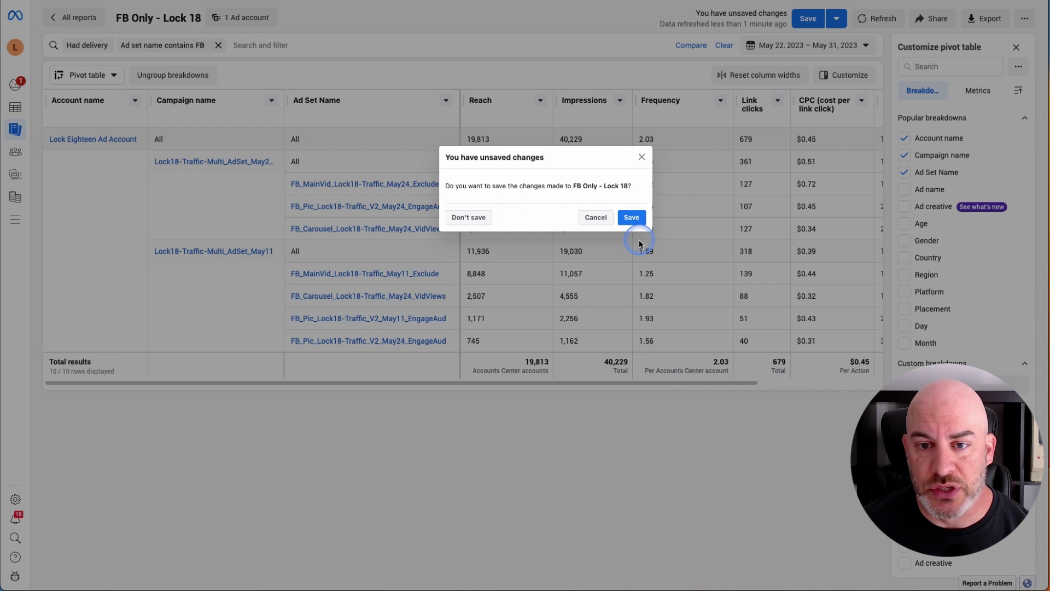
pyautogui.click(471, 217)
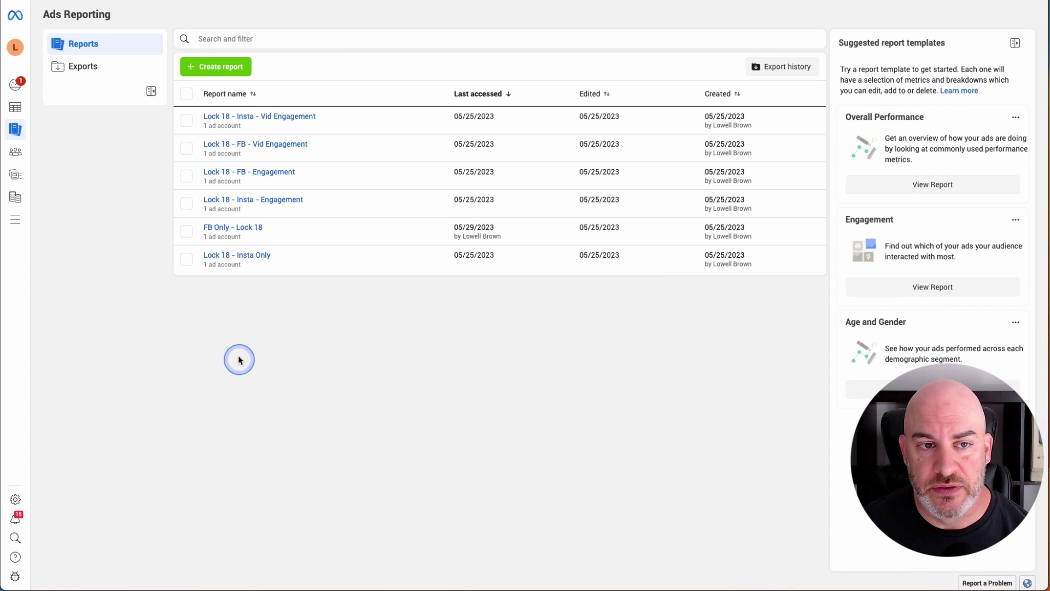
# Create a new report with the pivot table layout and name it Demo Report.
pyautogui.click(219, 69)
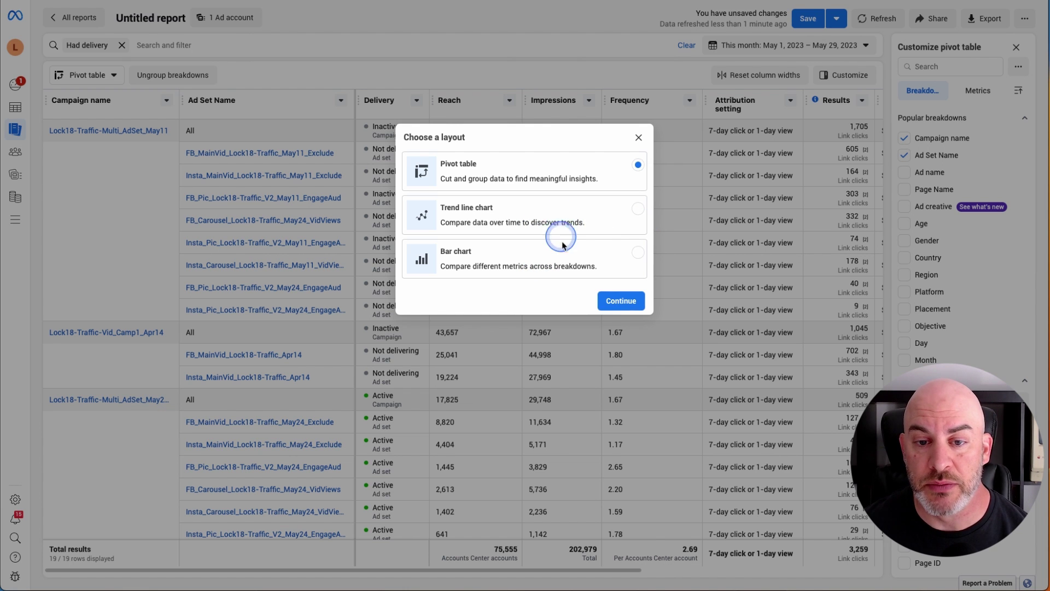
pyautogui.click(621, 301)
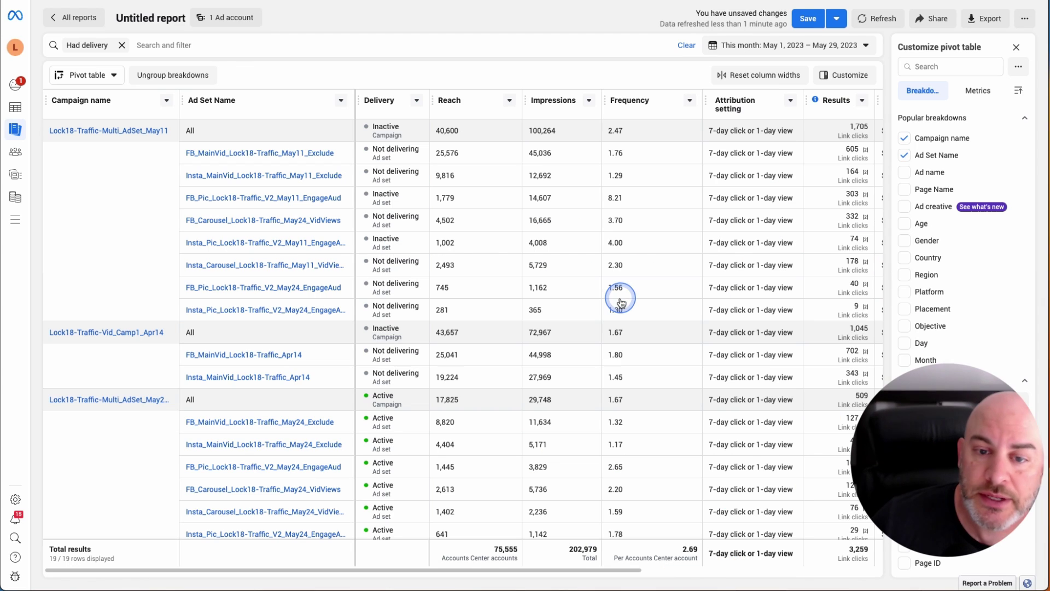
pyautogui.click(141, 20)
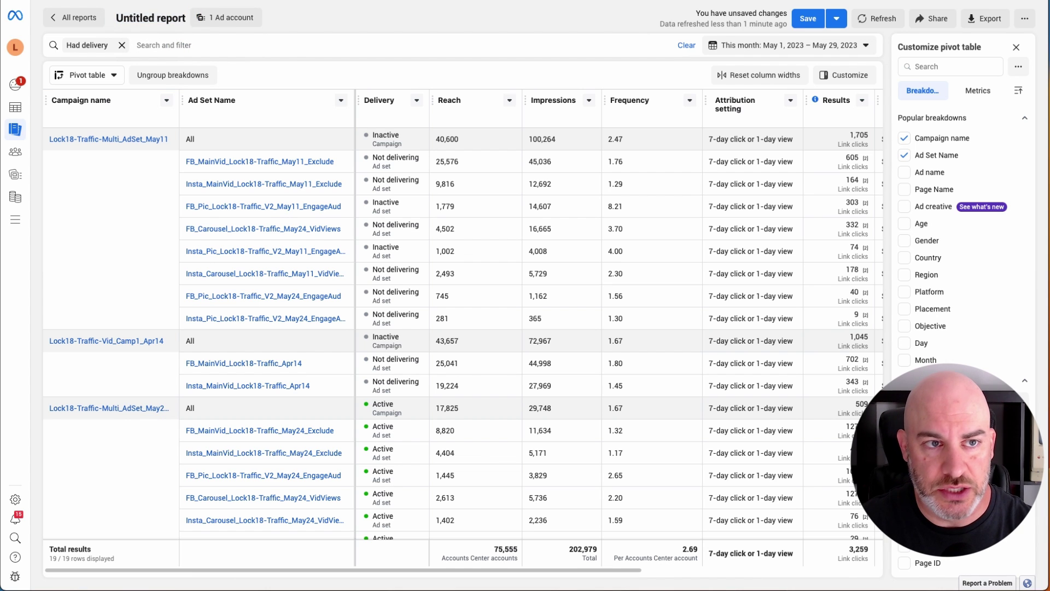
pyautogui.click(130, 19)
pyautogui.write('De')
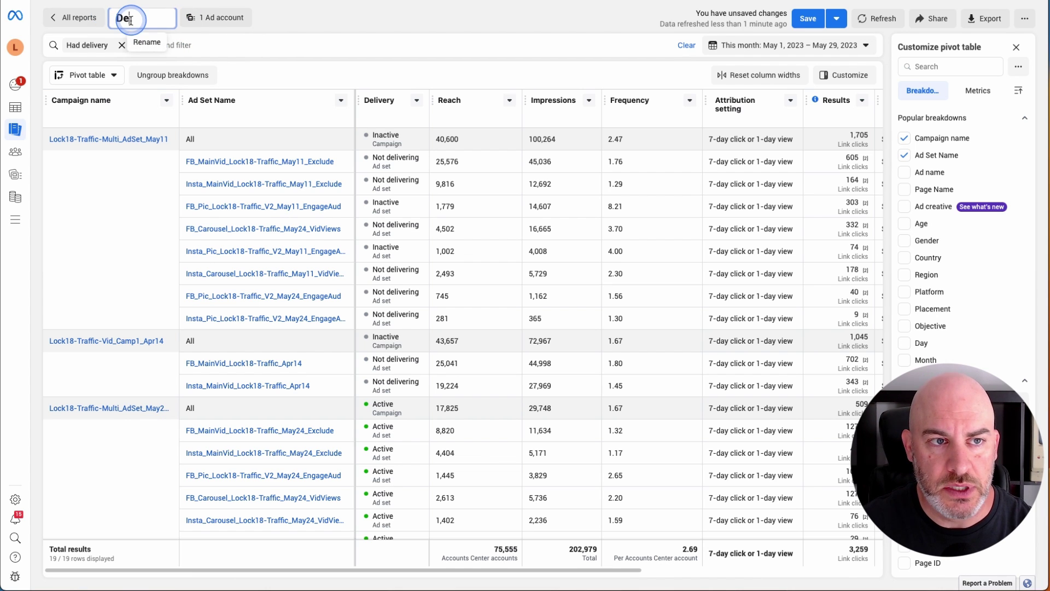
pyautogui.write('mo Report')
pyautogui.press('Return')
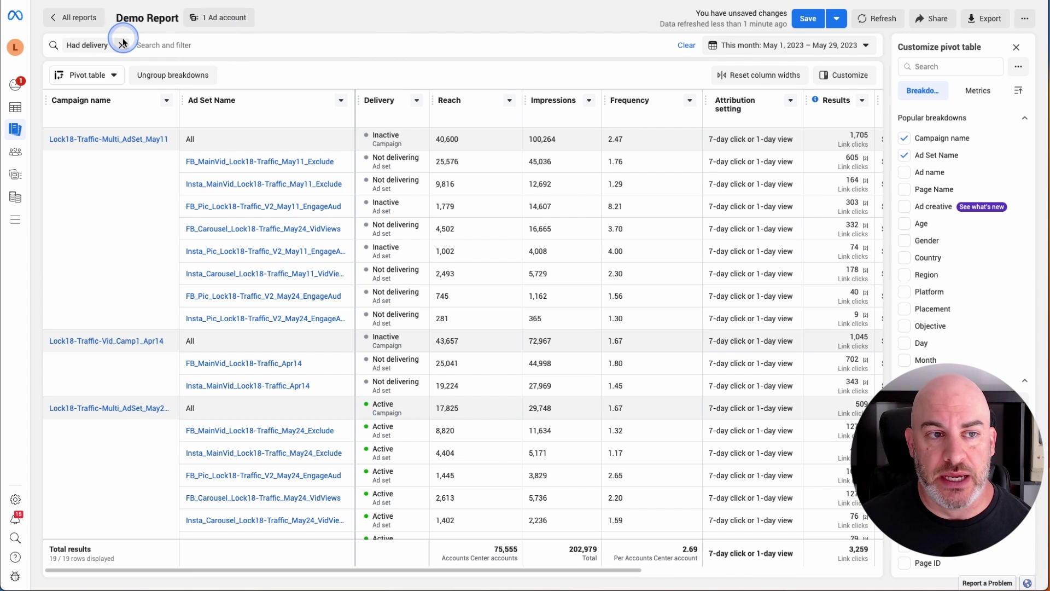
# Look through the available breakdowns and break the report down by Ad Set Name only, without Campaign name.
pyautogui.scroll(-1, 308, 278)
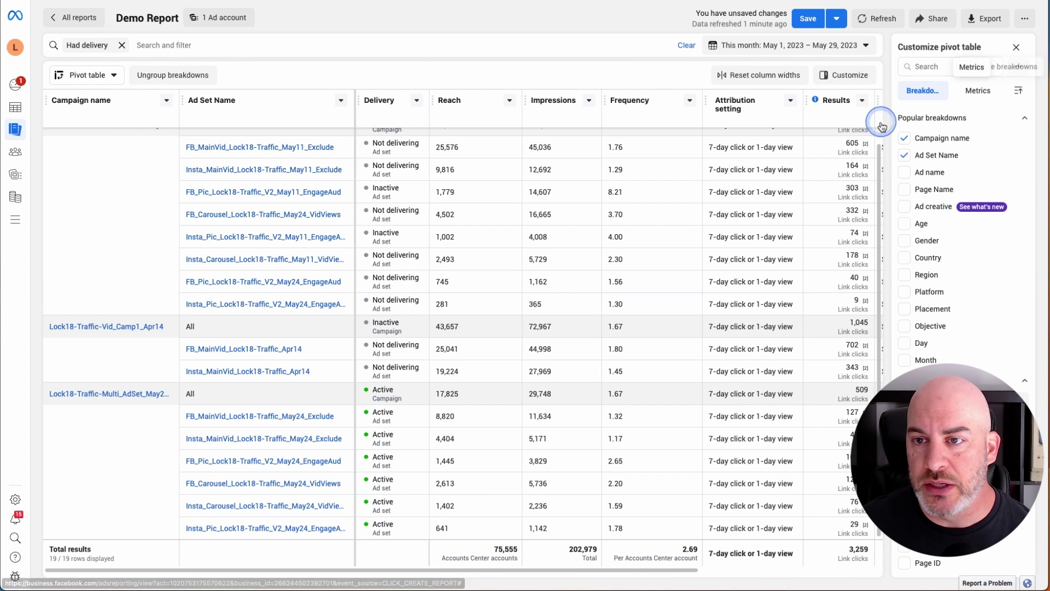
pyautogui.scroll(-1, 962, 247)
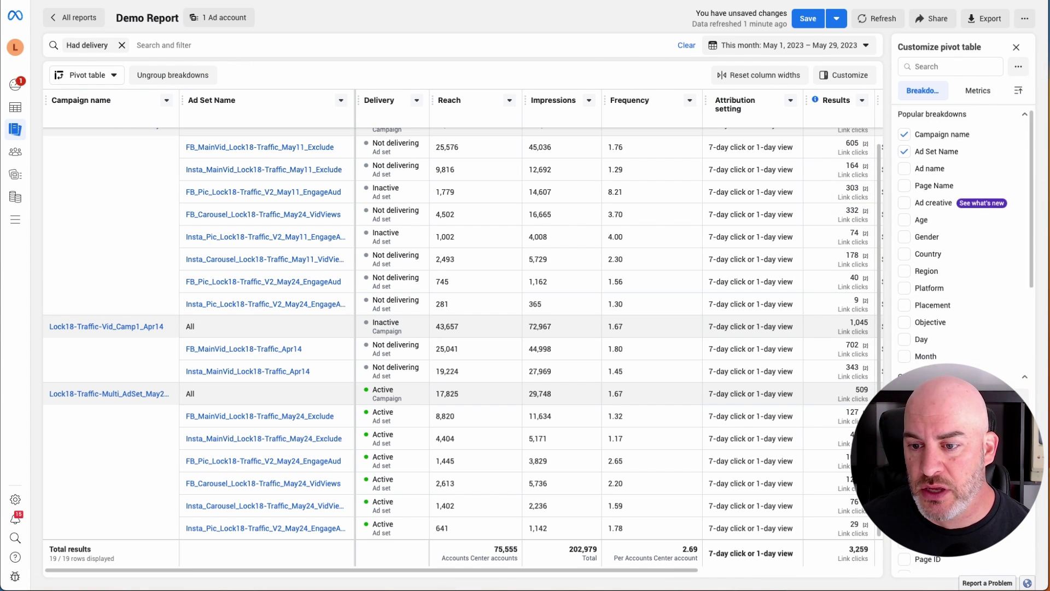
pyautogui.scroll(-10, 957, 399)
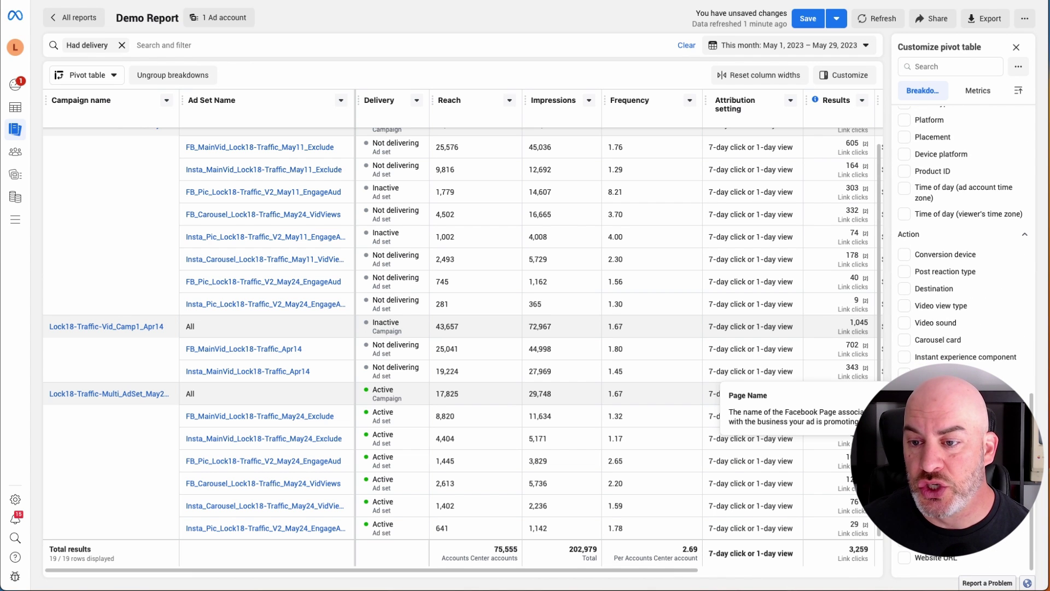
pyautogui.scroll(8, 955, 339)
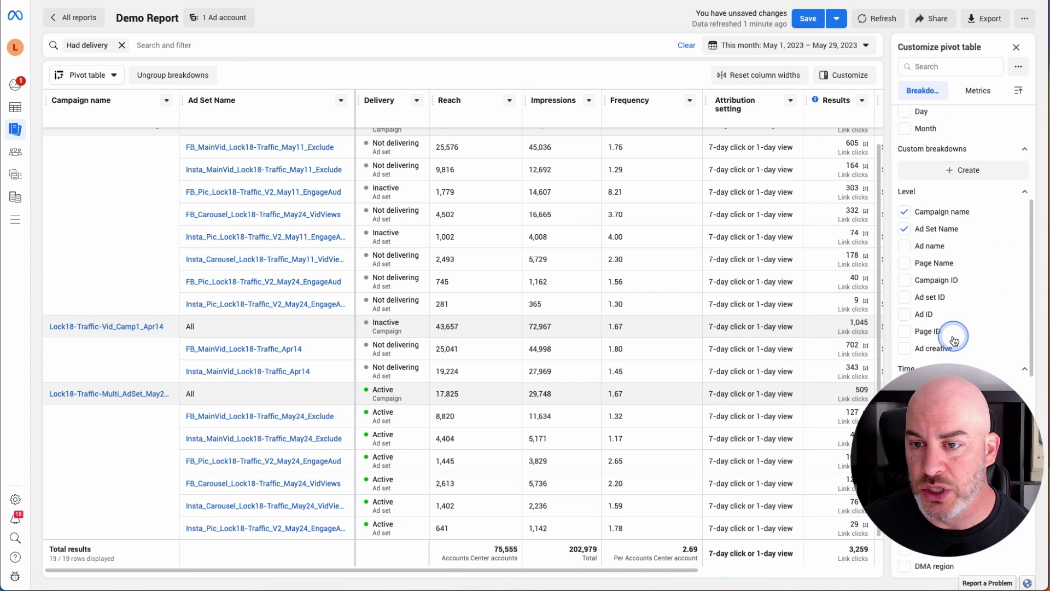
pyautogui.scroll(5, 954, 341)
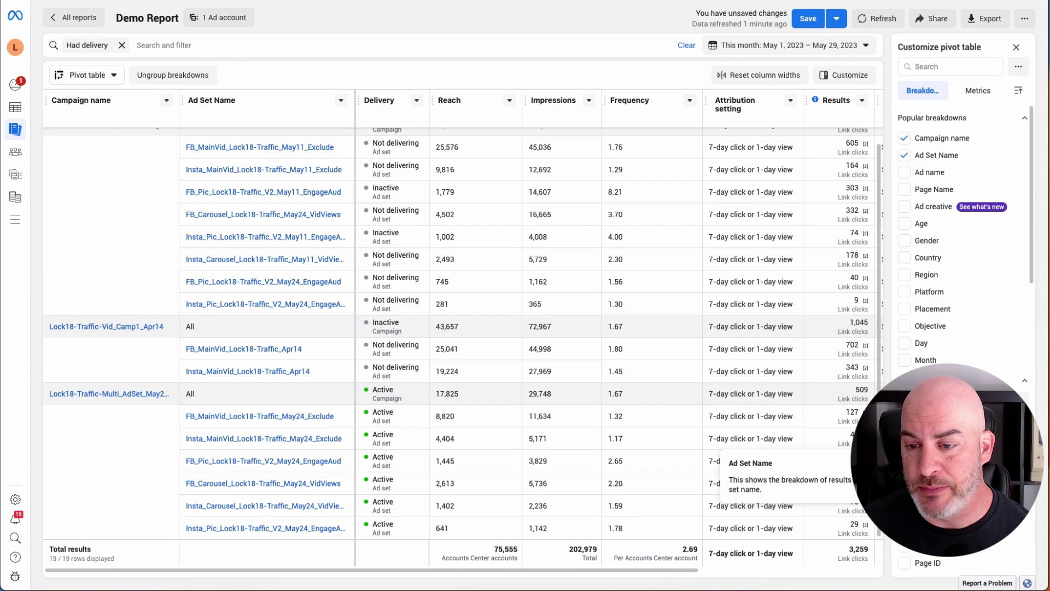
pyautogui.click(905, 474)
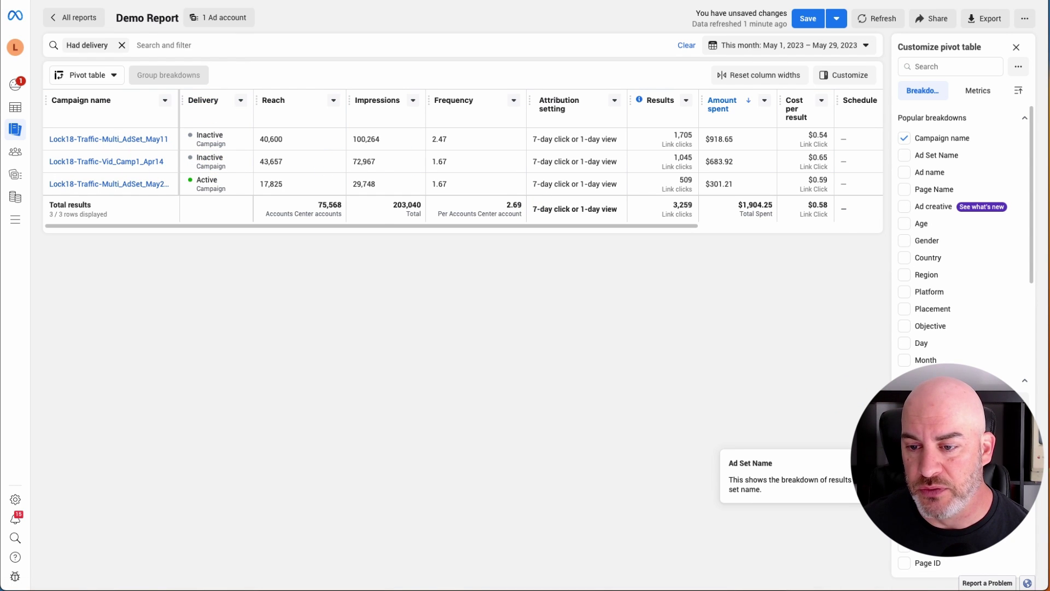
pyautogui.click(904, 474)
pyautogui.click(904, 446)
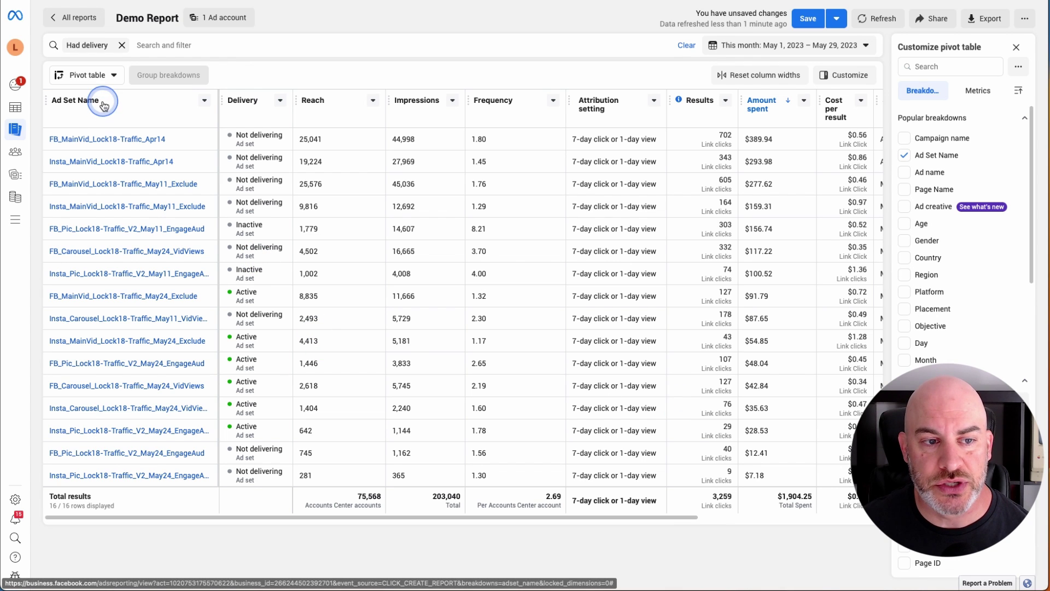
pyautogui.click(129, 298)
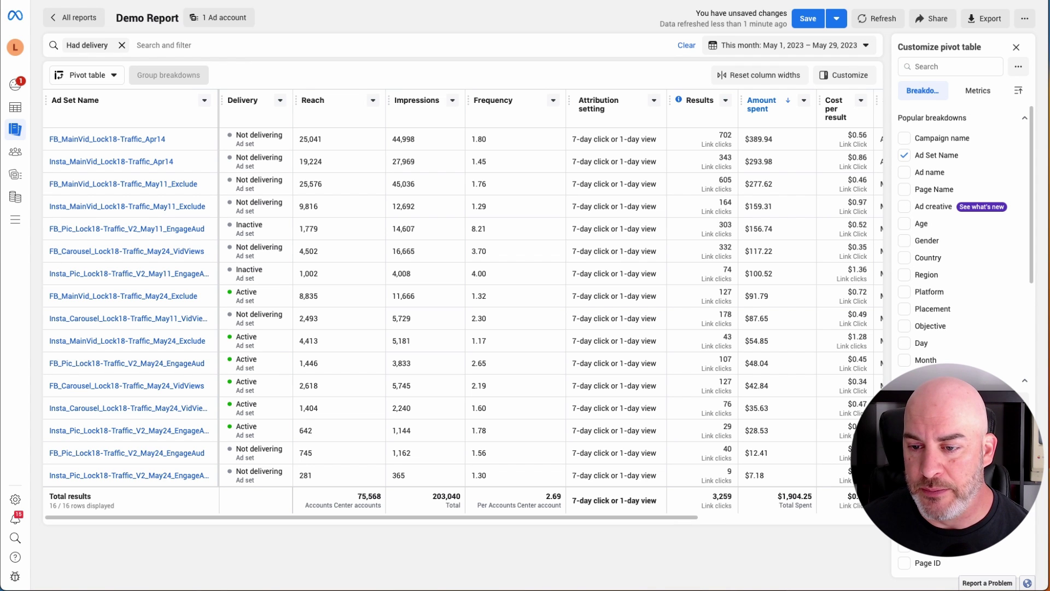
# Add the Campaign name breakdown beneath Ad Set Name, and remove Ad Set Name so only campaigns are listed.
pyautogui.click(904, 138)
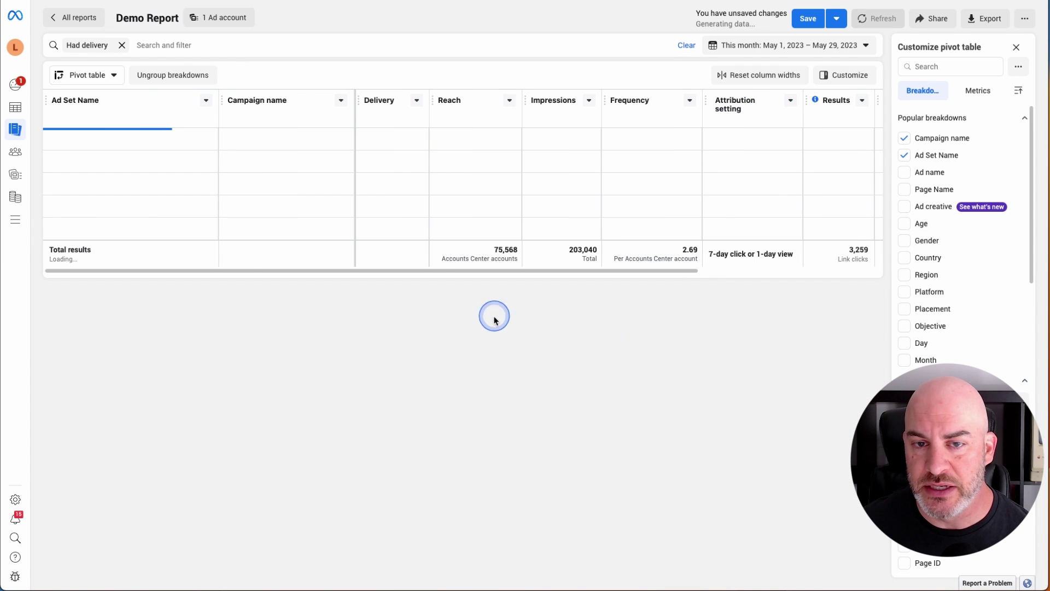
pyautogui.click(148, 195)
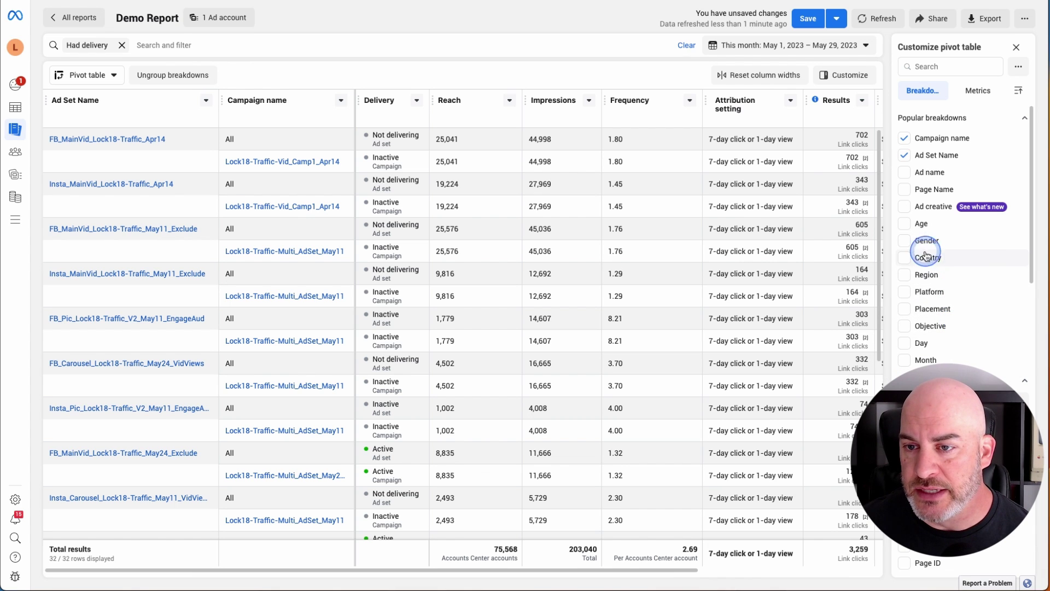
pyautogui.click(905, 156)
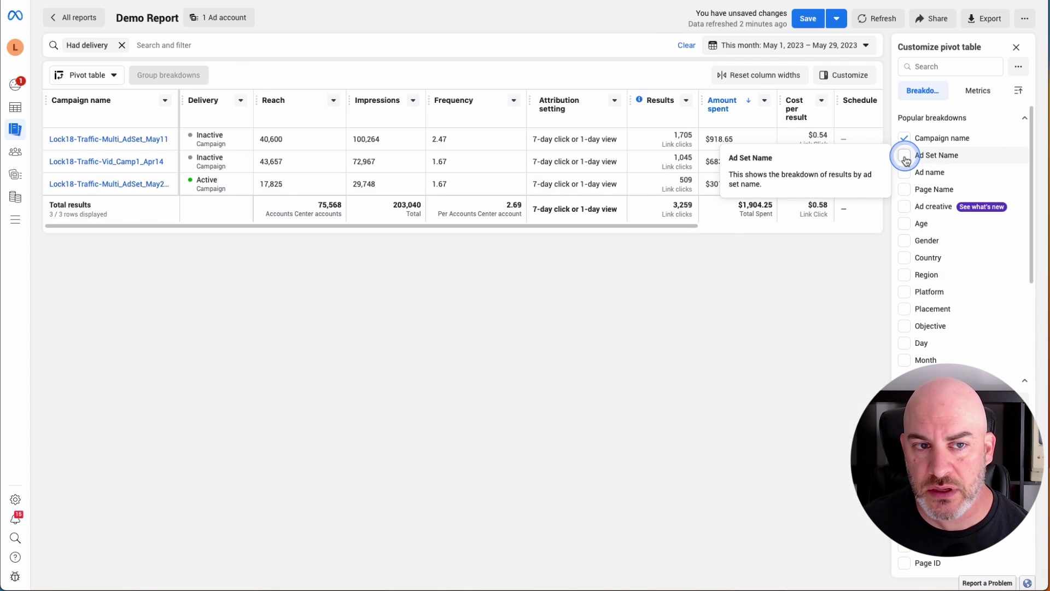
# Break the campaigns down by Age to compare the age ranges, and return to the Campaign name and Ad Set Name breakdowns.
pyautogui.click(905, 223)
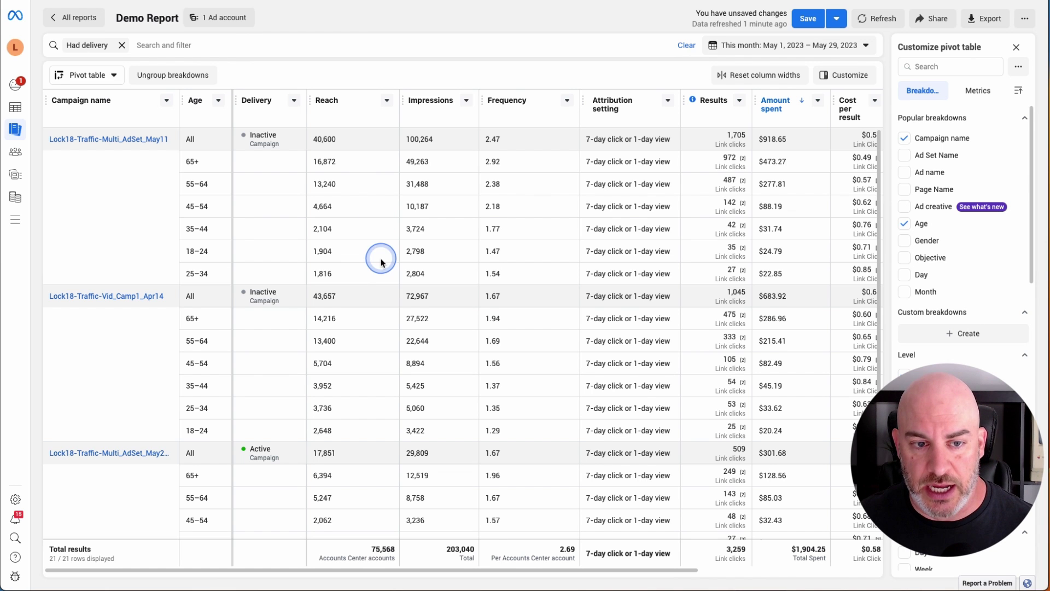
pyautogui.scroll(-1, 377, 284)
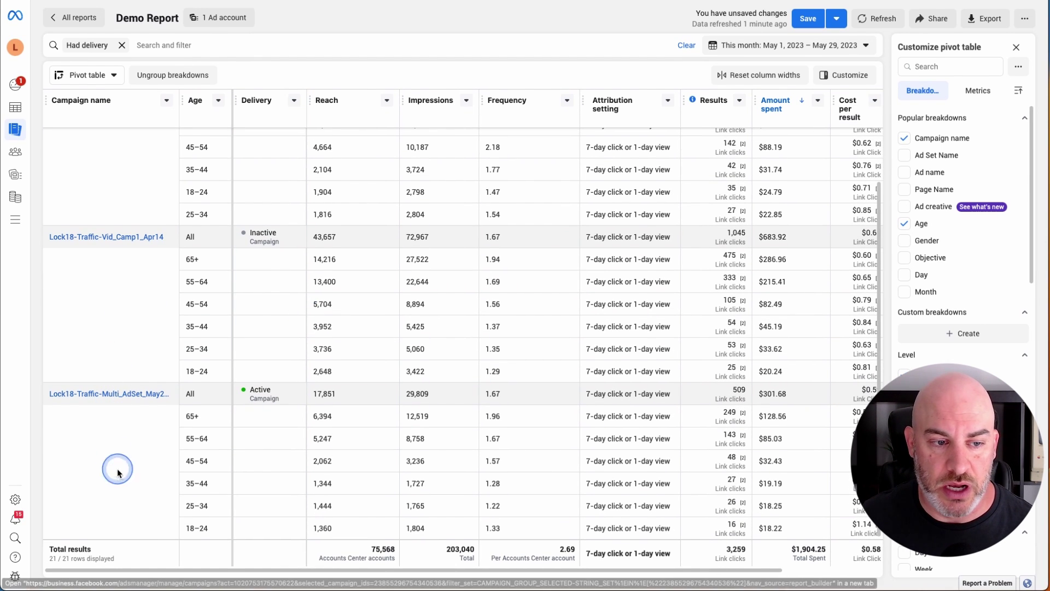
pyautogui.scroll(1, 405, 157)
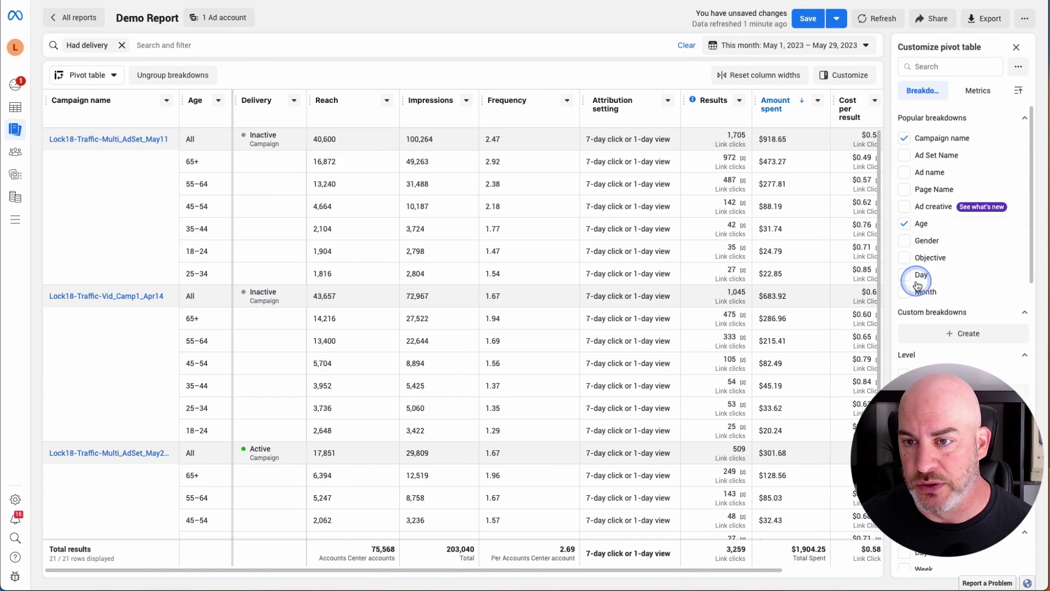
pyautogui.click(905, 223)
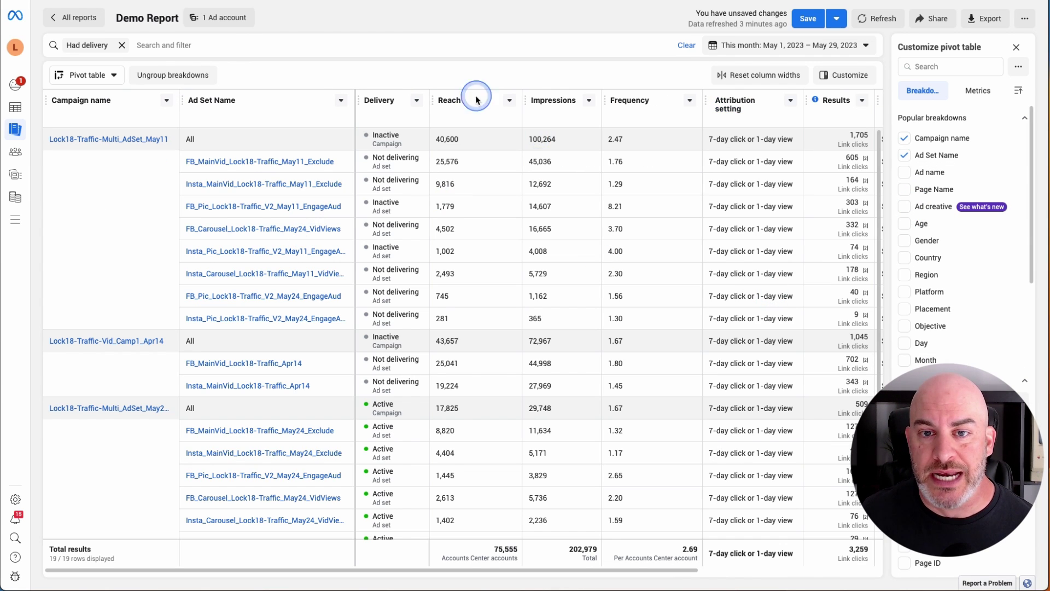
# Show the available metrics and sort the report by Schedule from newest to oldest.
pyautogui.click(979, 92)
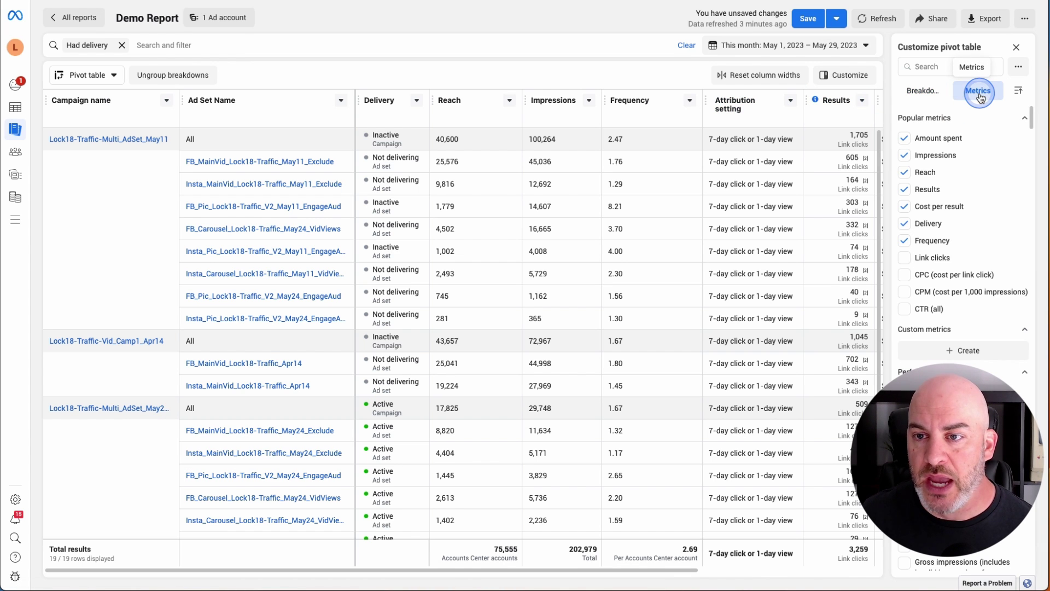
pyautogui.hscroll(3, 605, 192)
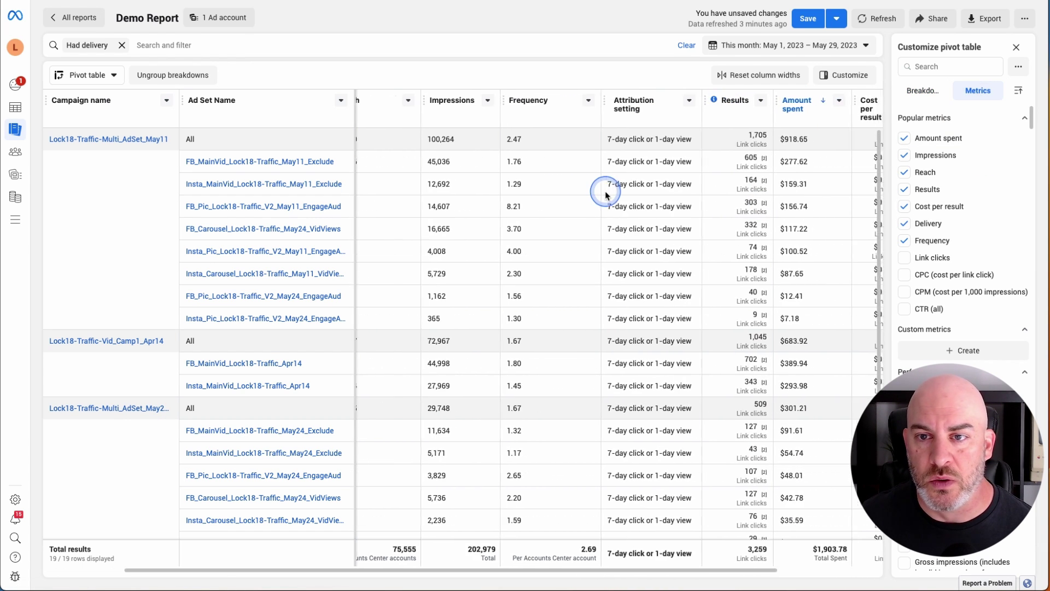
pyautogui.hscroll(4, 605, 192)
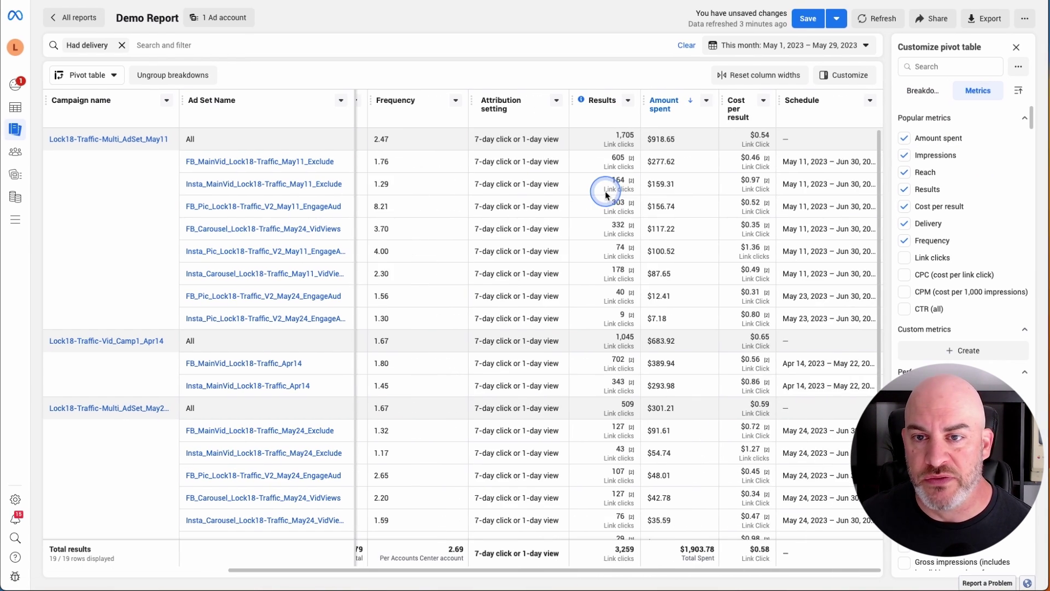
pyautogui.click(871, 103)
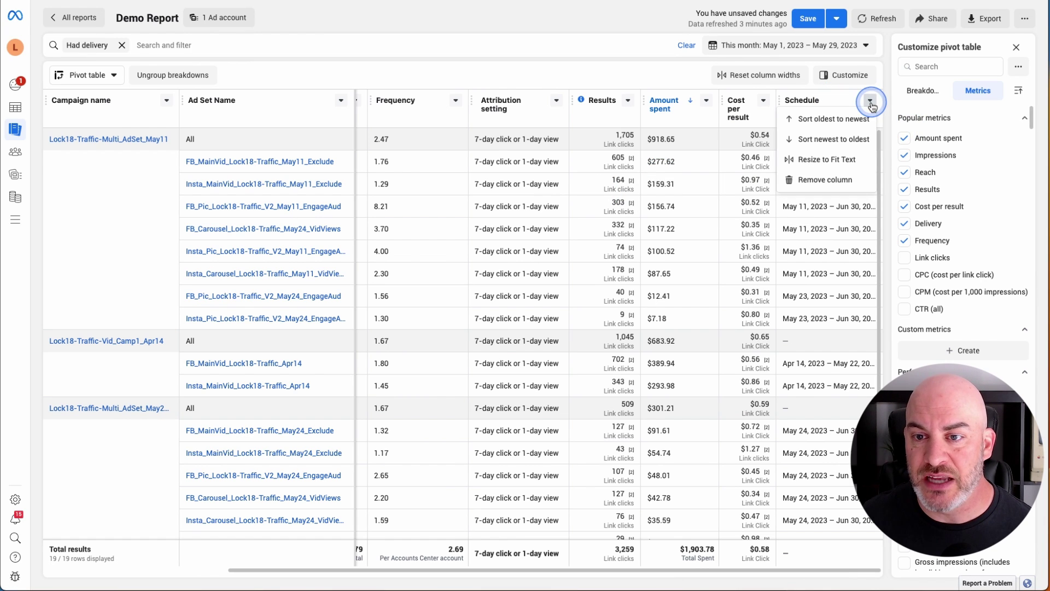
pyautogui.click(871, 103)
pyautogui.click(871, 102)
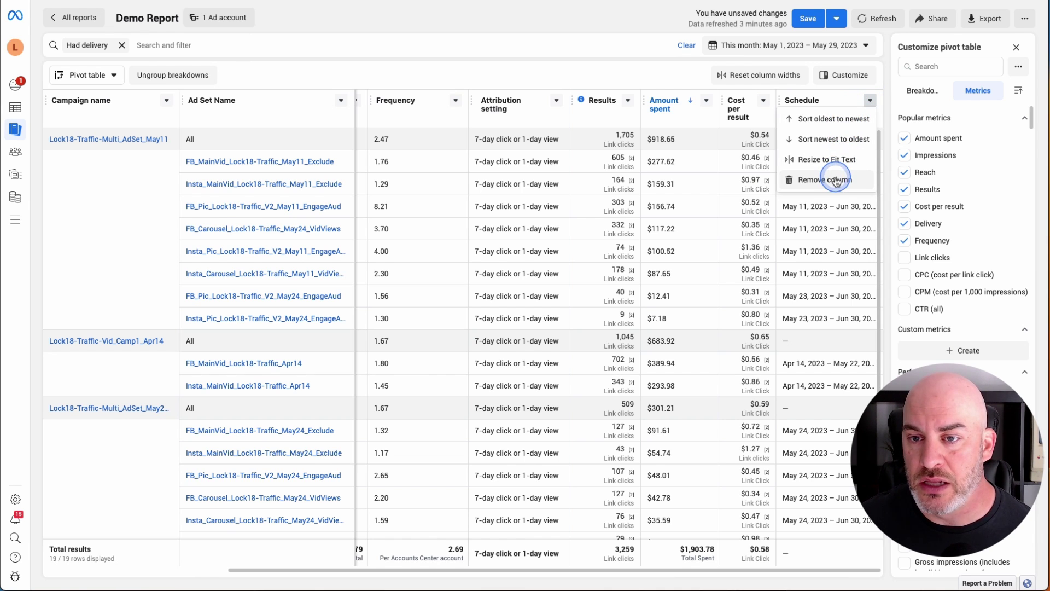
pyautogui.click(843, 94)
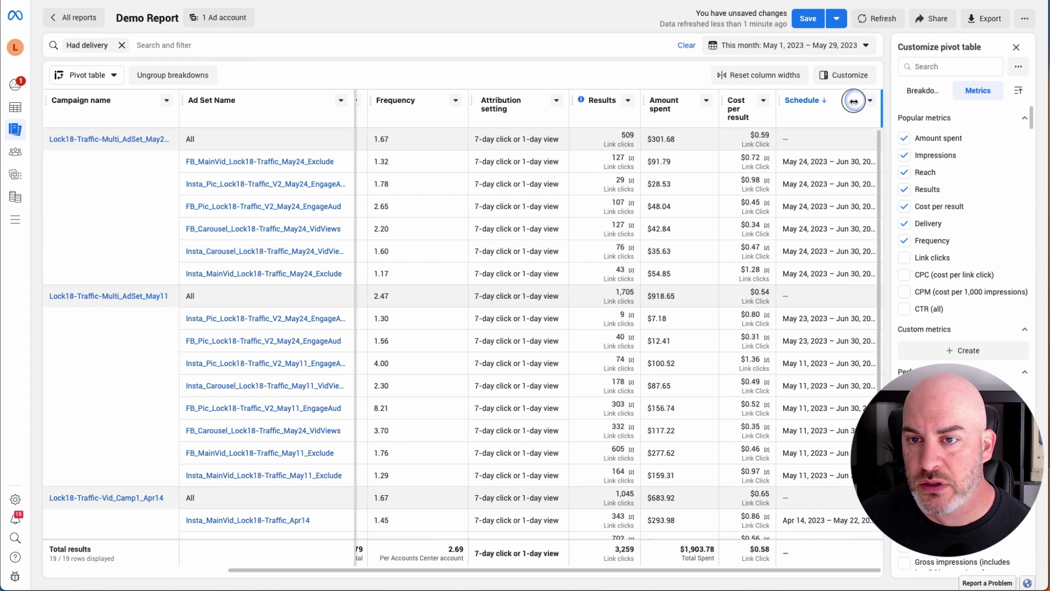
# Narrow the Schedule column and resize it to fit its text.
pyautogui.moveTo(854, 101); pyautogui.dragTo(827, 103)
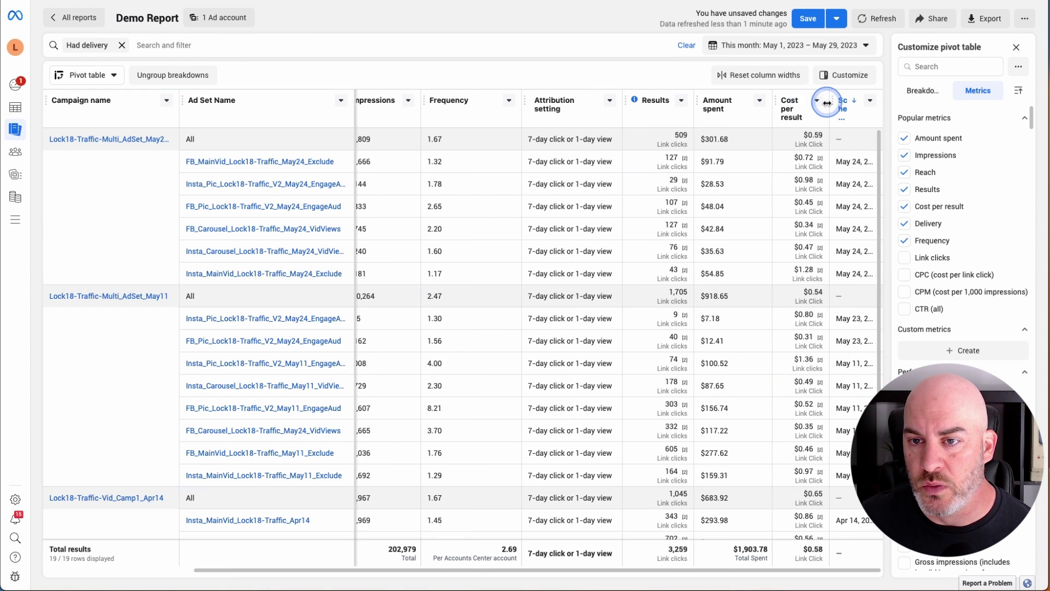
pyautogui.click(869, 100)
pyautogui.click(813, 162)
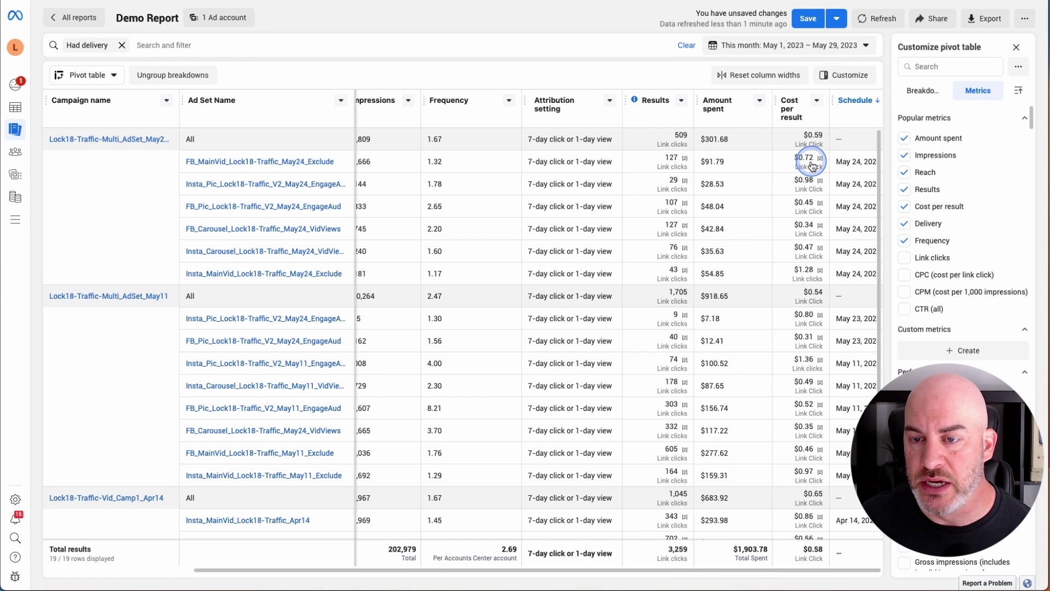
pyautogui.hscroll(2, 873, 137)
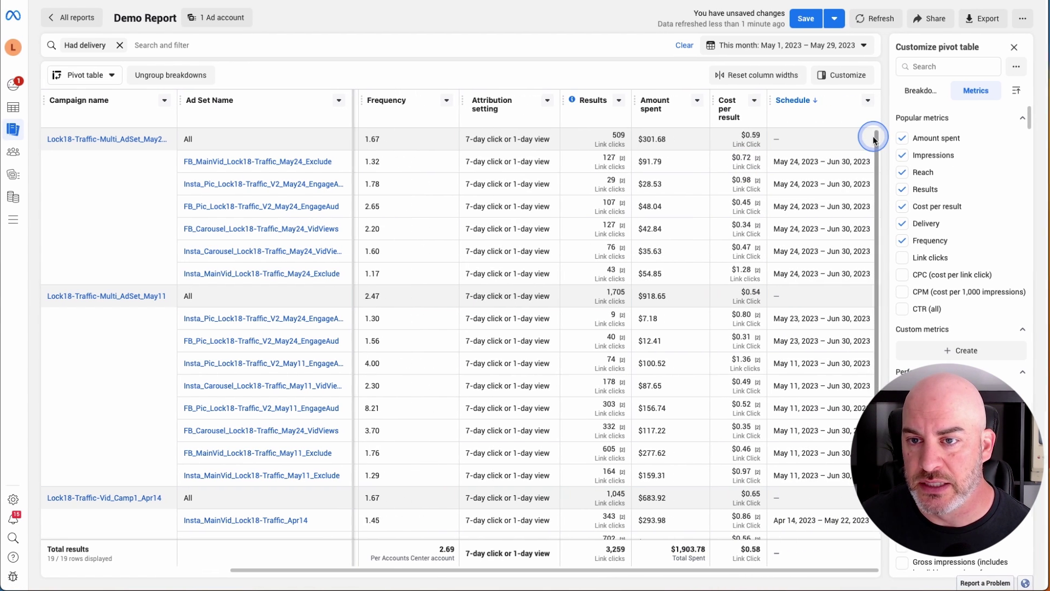
# Remove the Schedule column from the report and try hiding the Delivery metric.
pyautogui.click(870, 101)
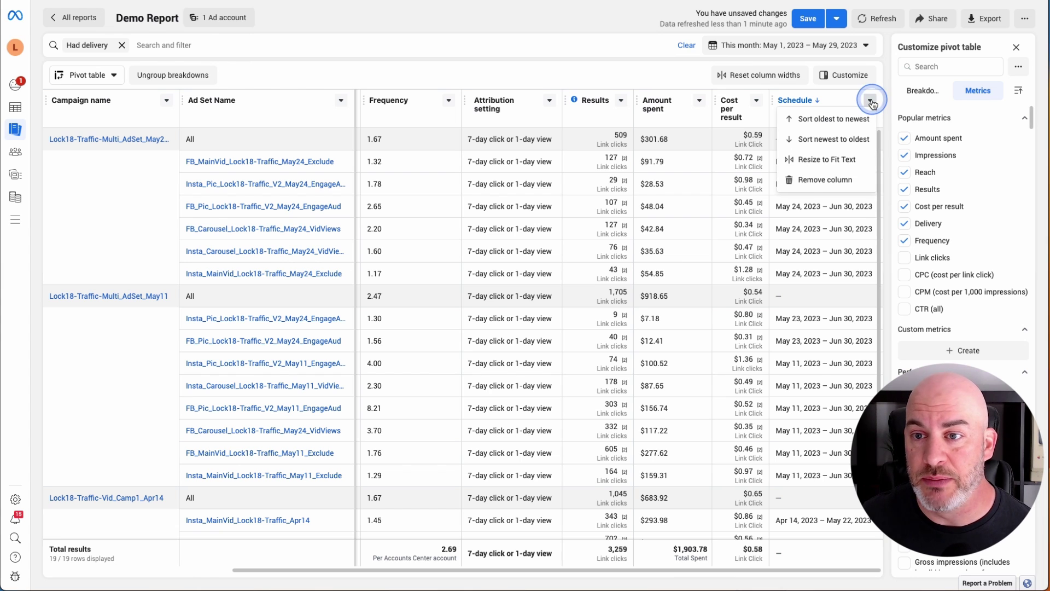
pyautogui.click(808, 182)
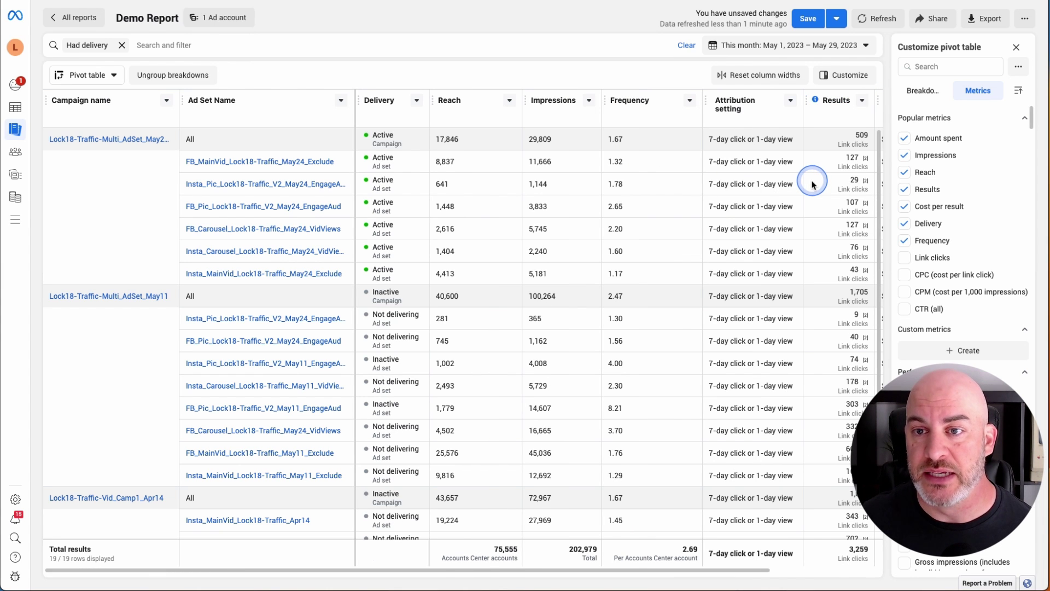
pyautogui.hscroll(1, 673, 201)
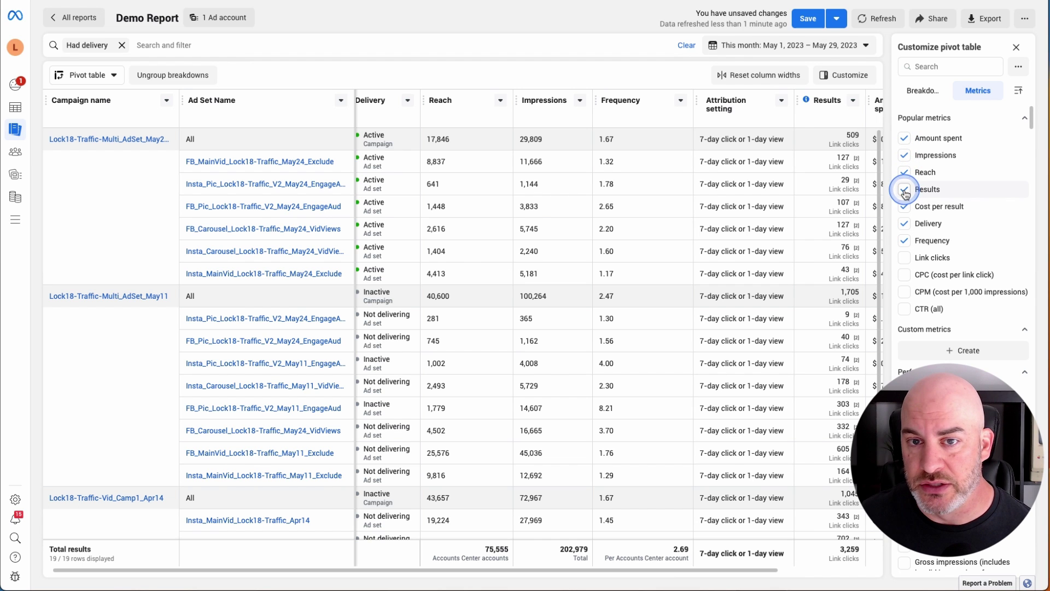
pyautogui.click(905, 223)
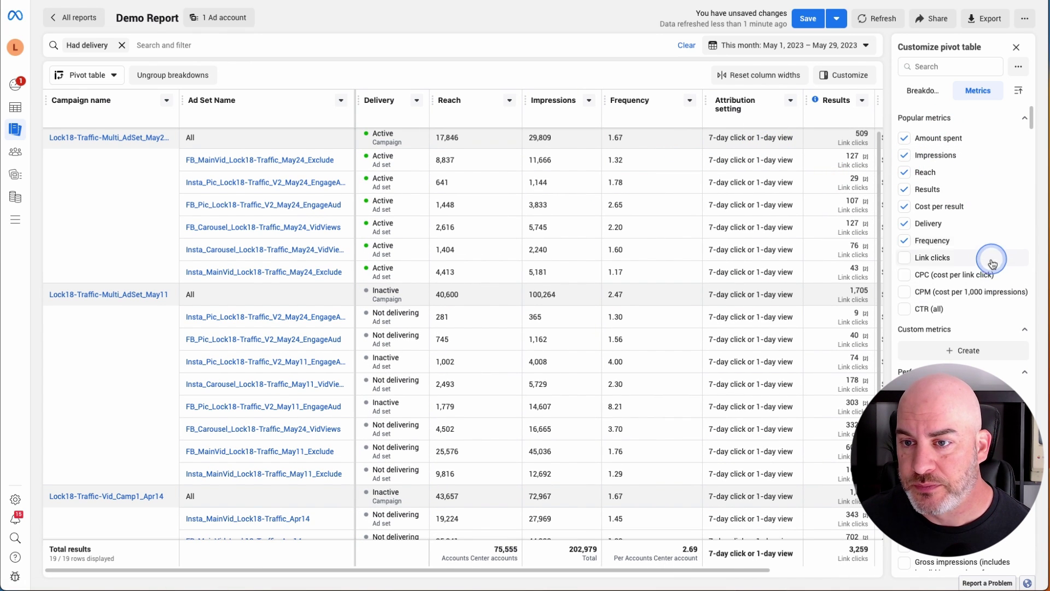
# Remove the Attribution setting column from the report.
pyautogui.scroll(-3, 994, 252)
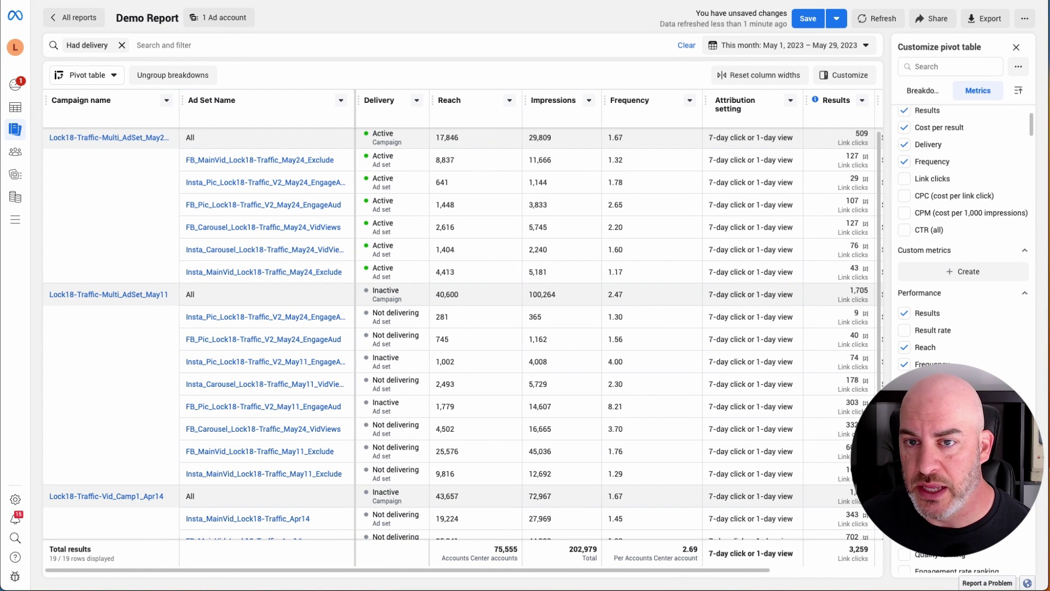
pyautogui.click(790, 141)
pyautogui.click(790, 100)
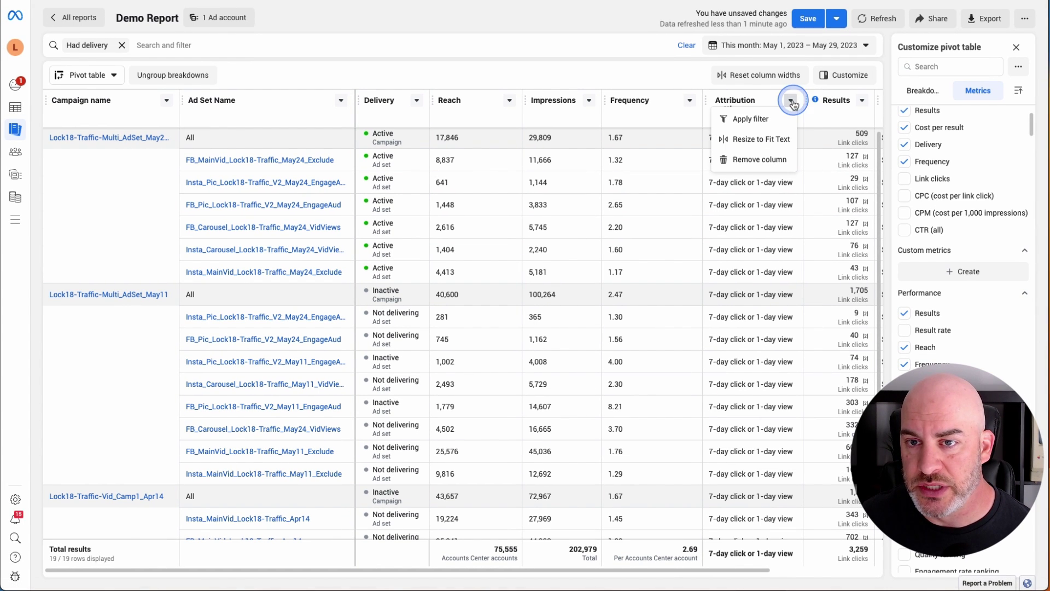
pyautogui.click(760, 159)
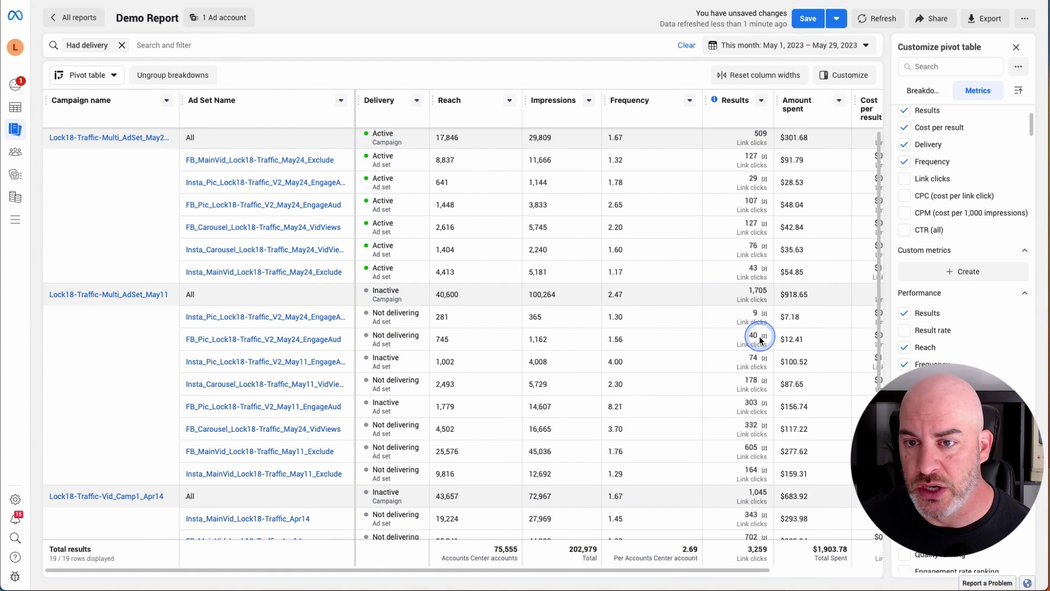
# Narrow the Amount spent column in the report table.
pyautogui.hscroll(2, 760, 336)
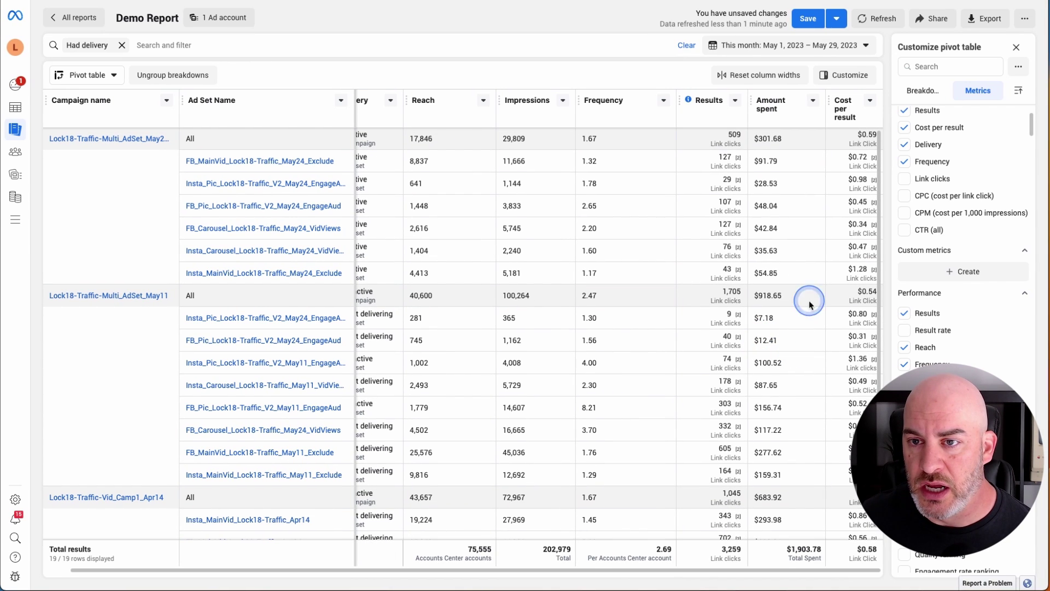
pyautogui.click(822, 99)
pyautogui.moveTo(825, 100); pyautogui.dragTo(790, 103)
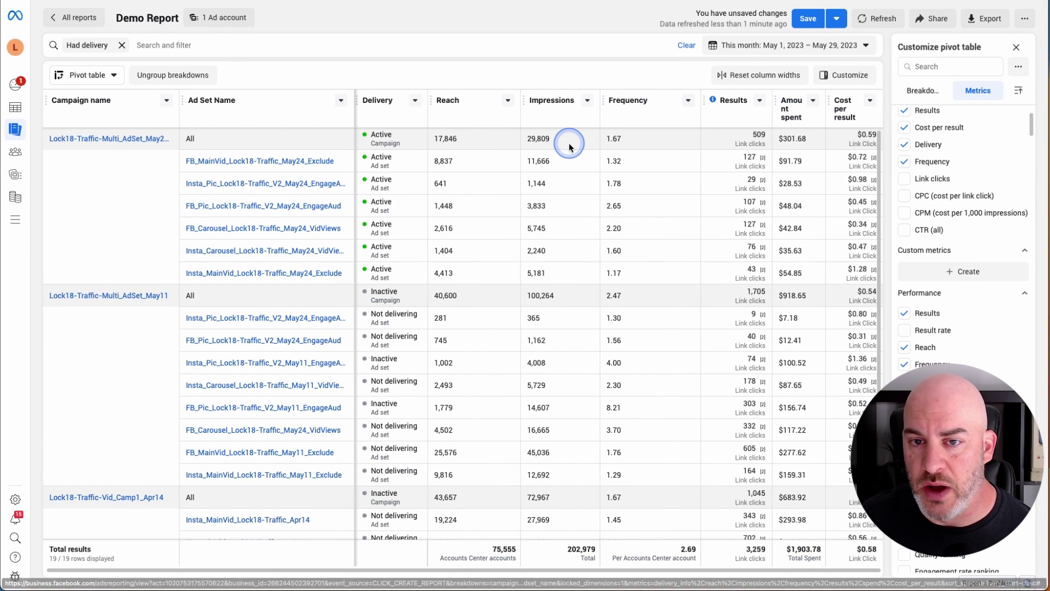
# Look through the Performance metrics, search the metrics for "ctr", and clear the search.
pyautogui.scroll(-4, 947, 241)
pyautogui.scroll(1, 946, 241)
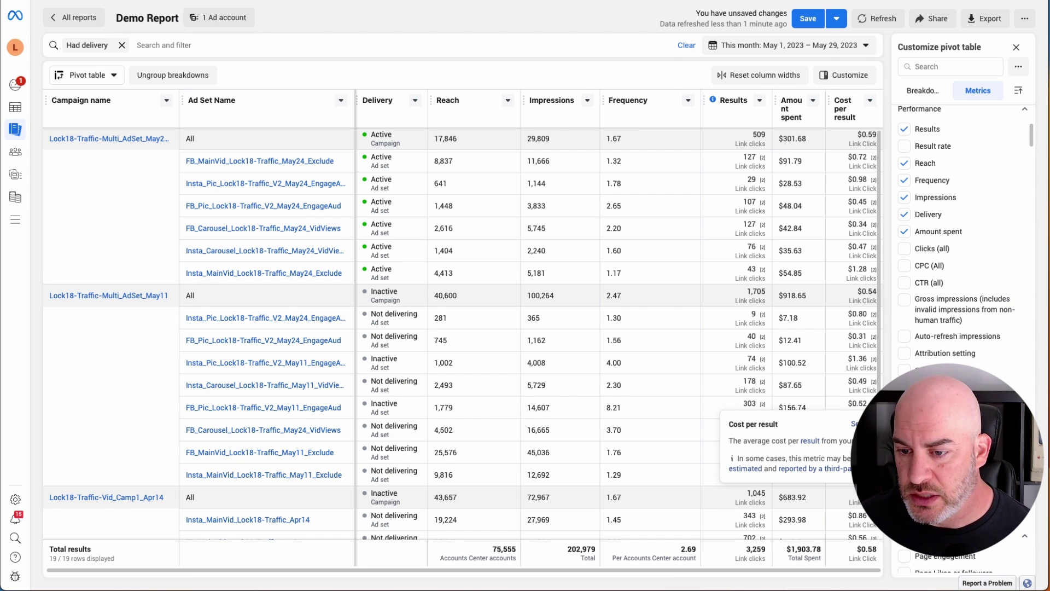
pyautogui.click(948, 67)
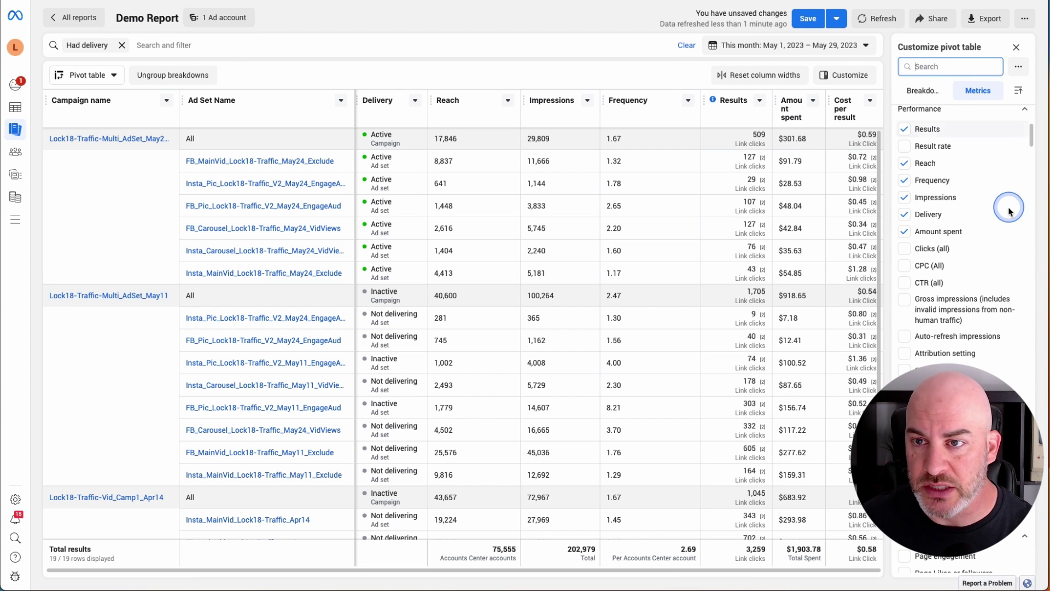
pyautogui.write('cter')
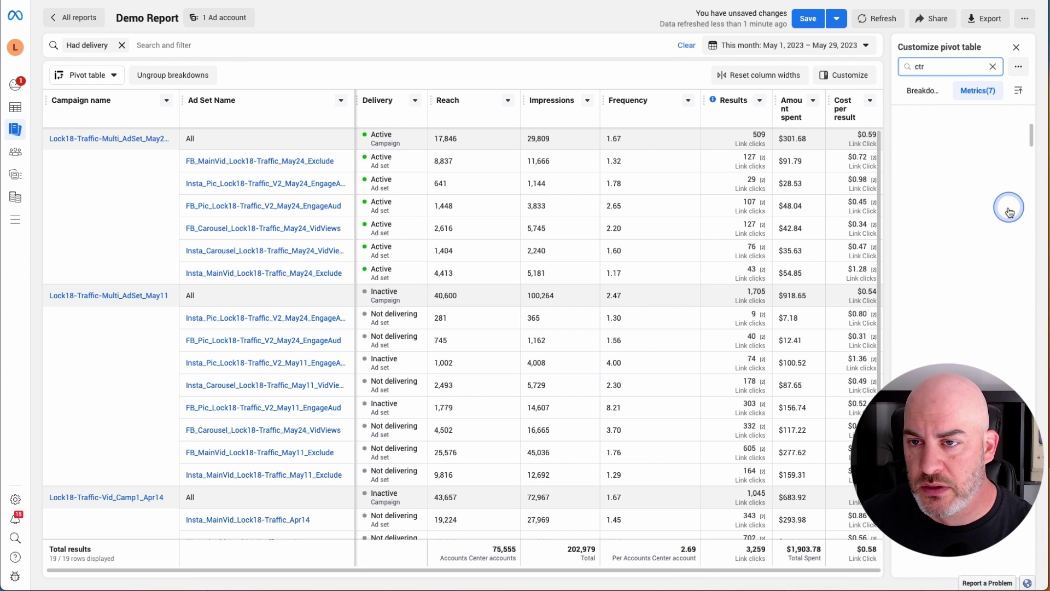
pyautogui.press('BackSpace')
pyautogui.press('BackSpace')
pyautogui.press('BackSpace')
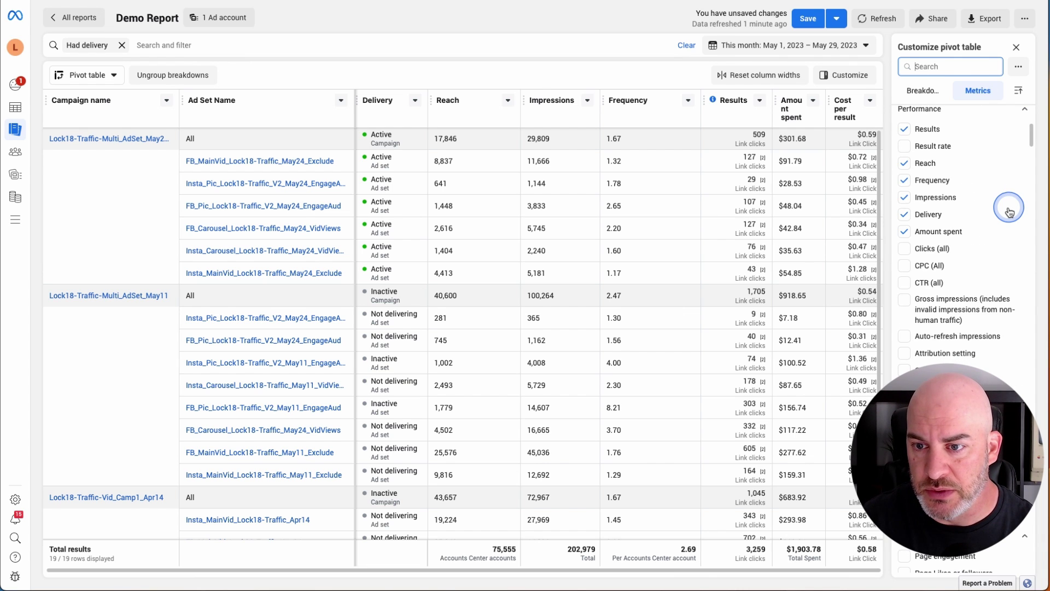
# Search the metrics for "click", add CTR (link click-through rate) to the report, and clear the search.
pyautogui.write('click')
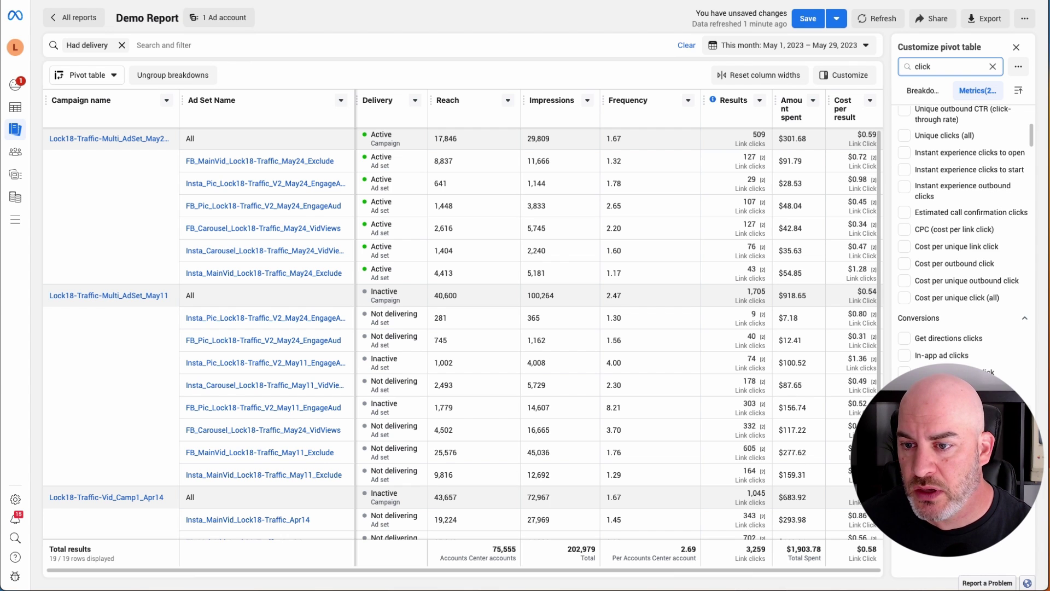
pyautogui.scroll(5, 971, 203)
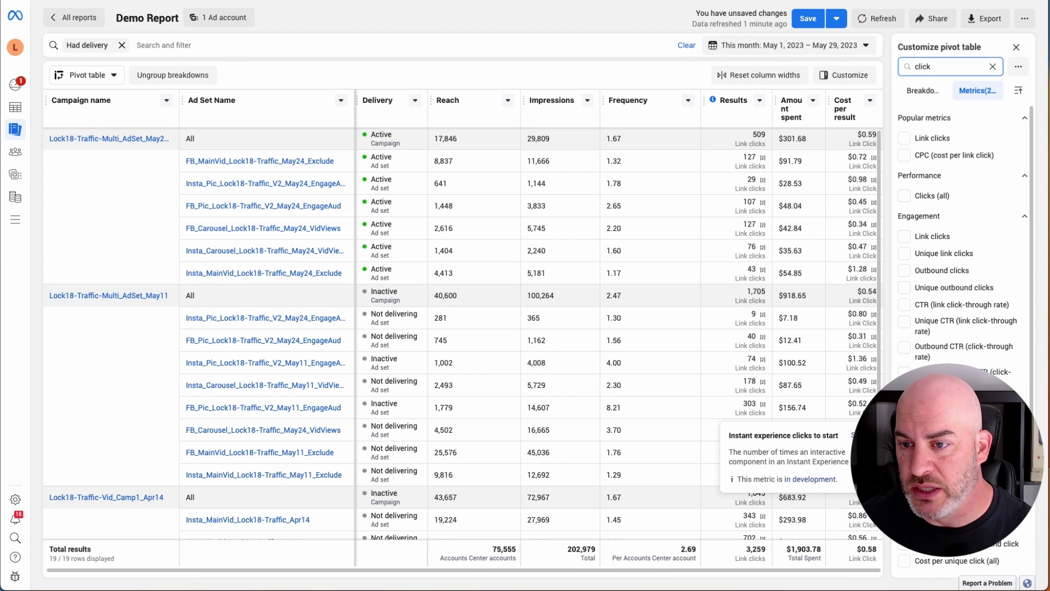
pyautogui.scroll(-1, 930, 306)
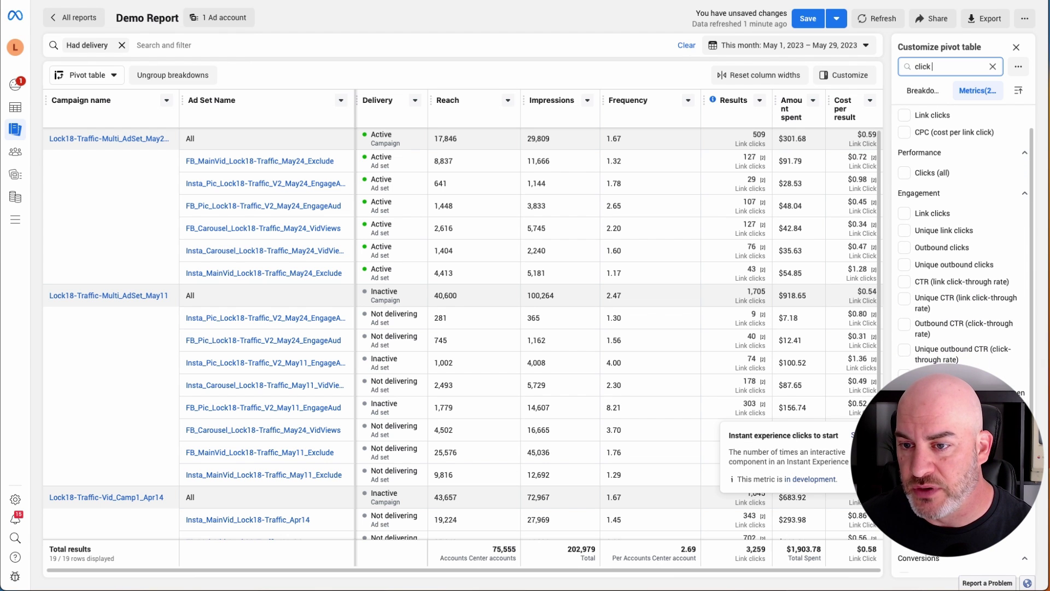
pyautogui.click(905, 282)
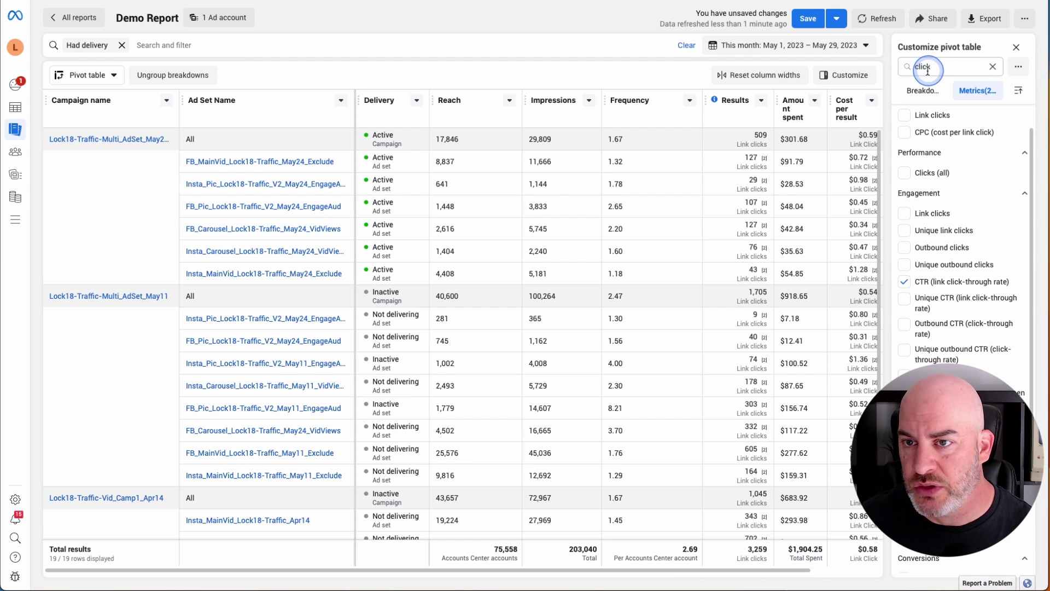
pyautogui.click(993, 67)
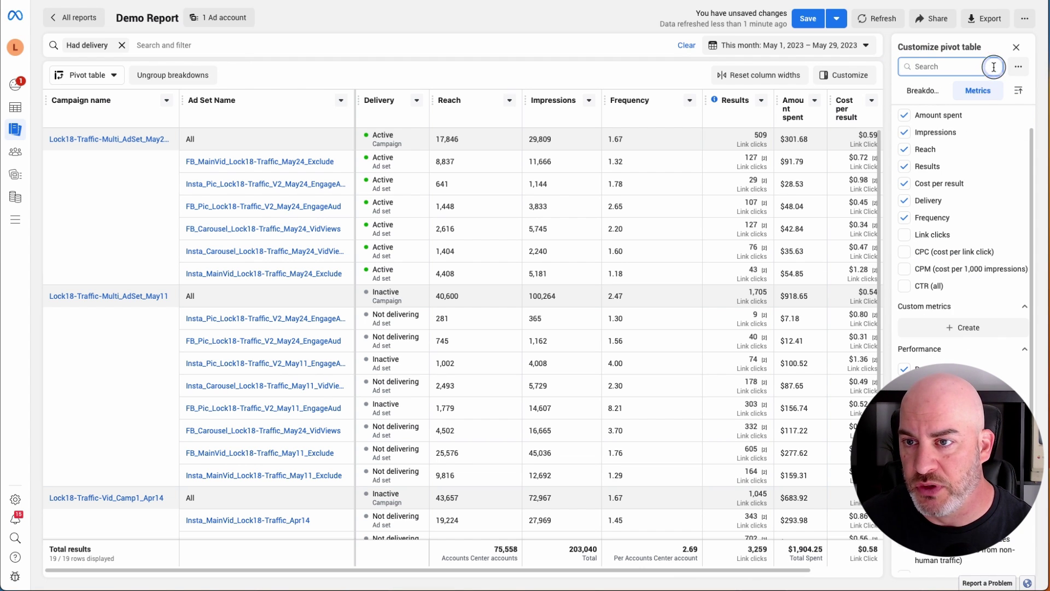
# Examine the full list of available metrics and the CTR (link click-through rate) column in the report.
pyautogui.scroll(-15, 959, 341)
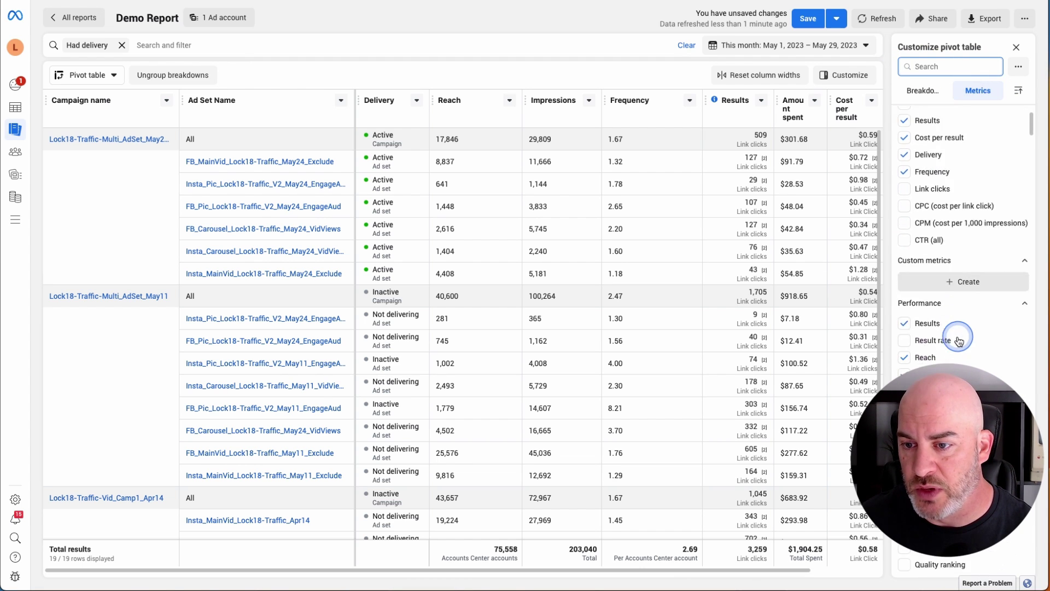
pyautogui.scroll(-15, 959, 341)
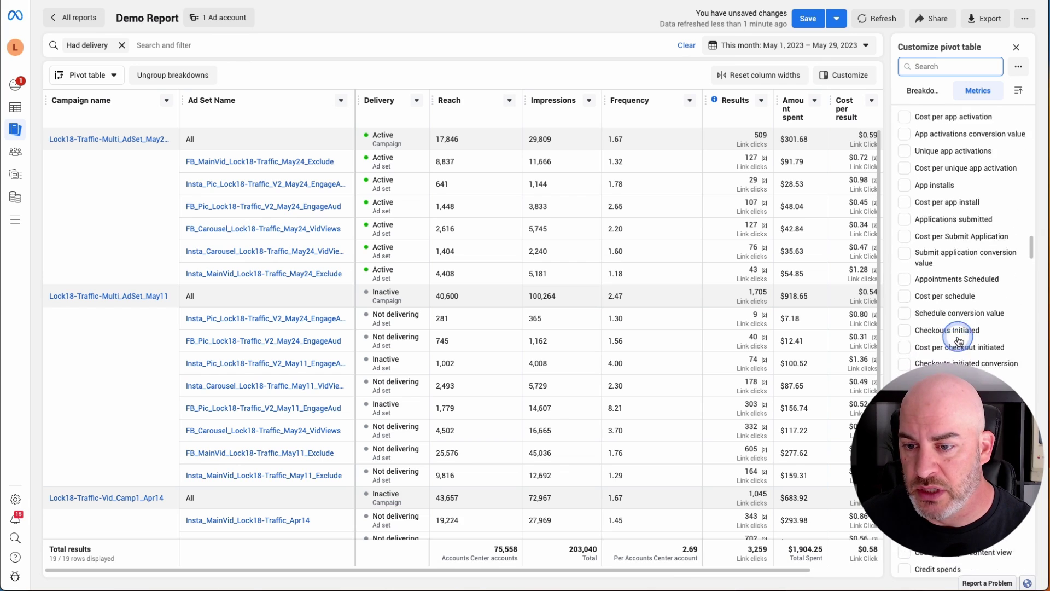
pyautogui.scroll(-15, 958, 342)
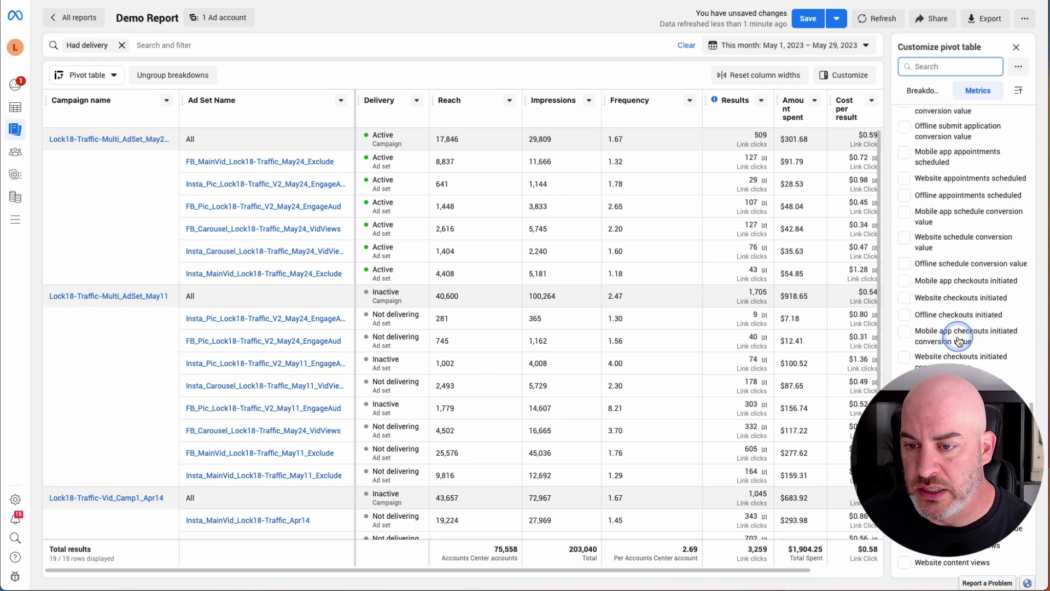
pyautogui.scroll(20, 959, 342)
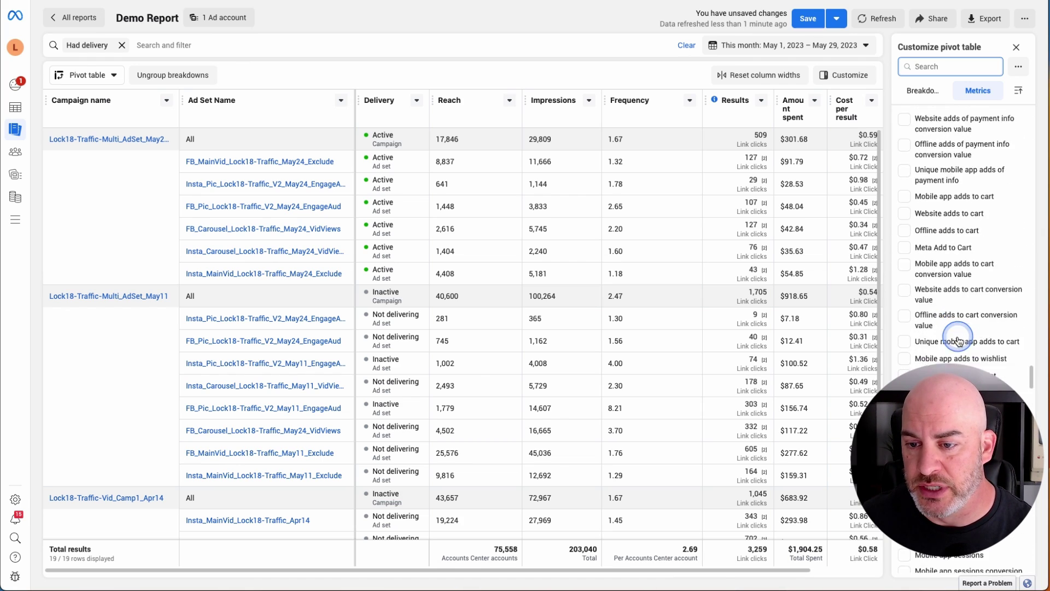
pyautogui.hscroll(2, 643, 302)
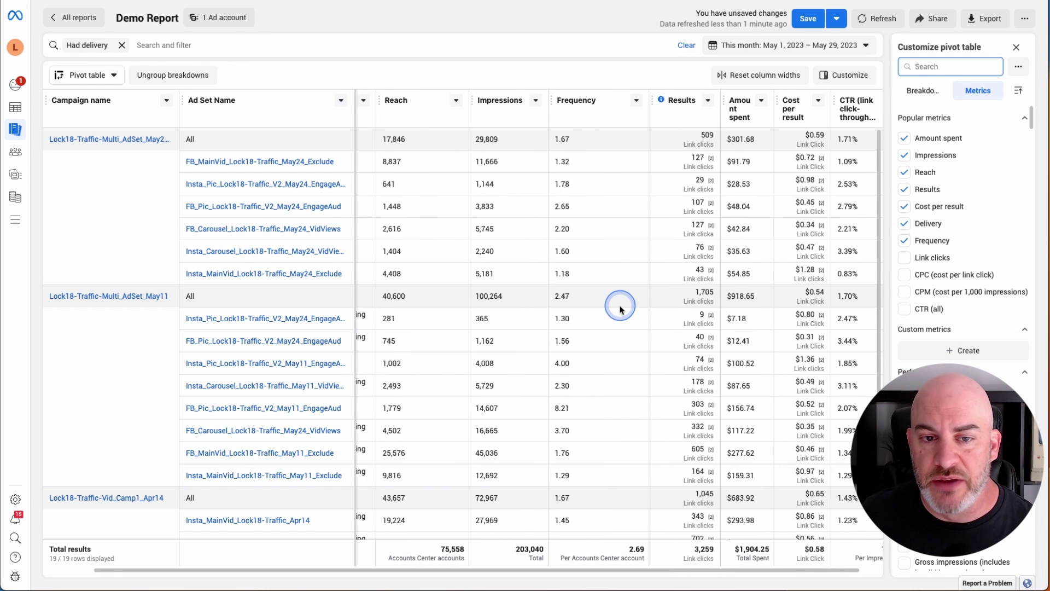
pyautogui.hscroll(-2, 614, 304)
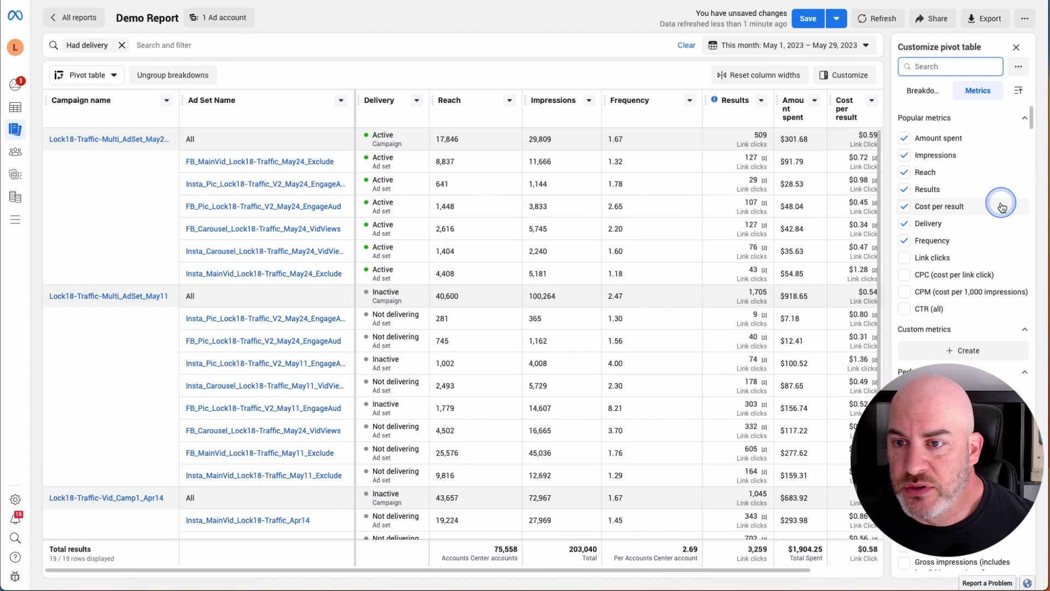
# Remove the Delivery metric from the report and narrow the Frequency column.
pyautogui.click(904, 224)
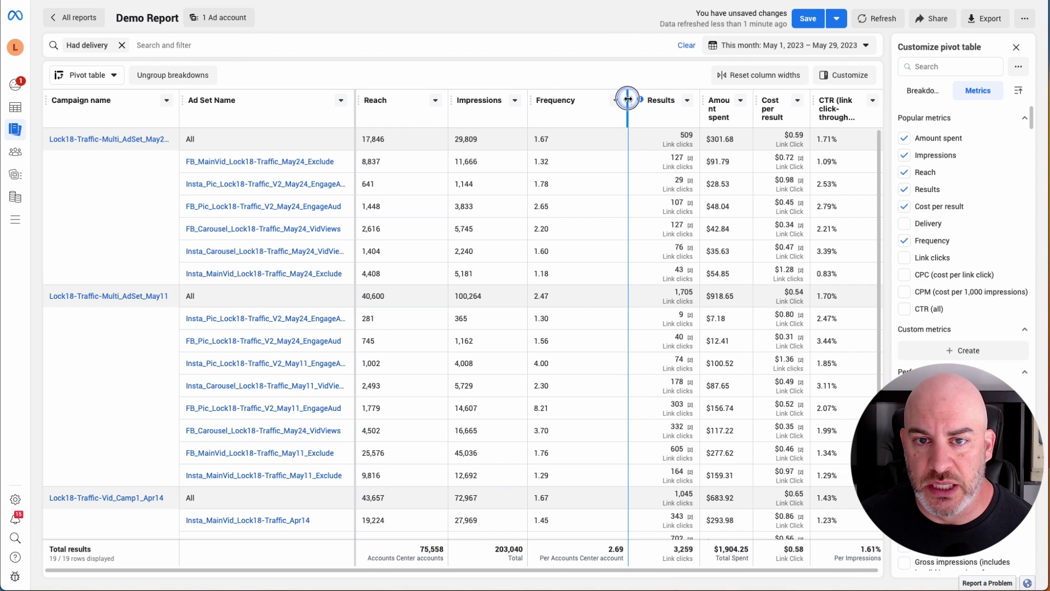
pyautogui.moveTo(627, 99); pyautogui.dragTo(584, 99)
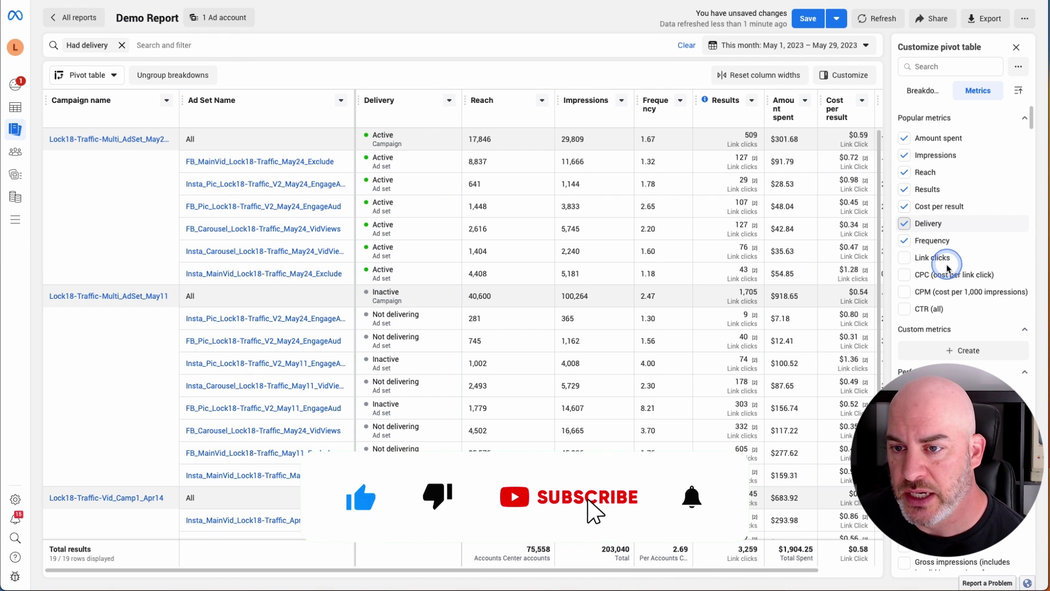
pyautogui.click(904, 223)
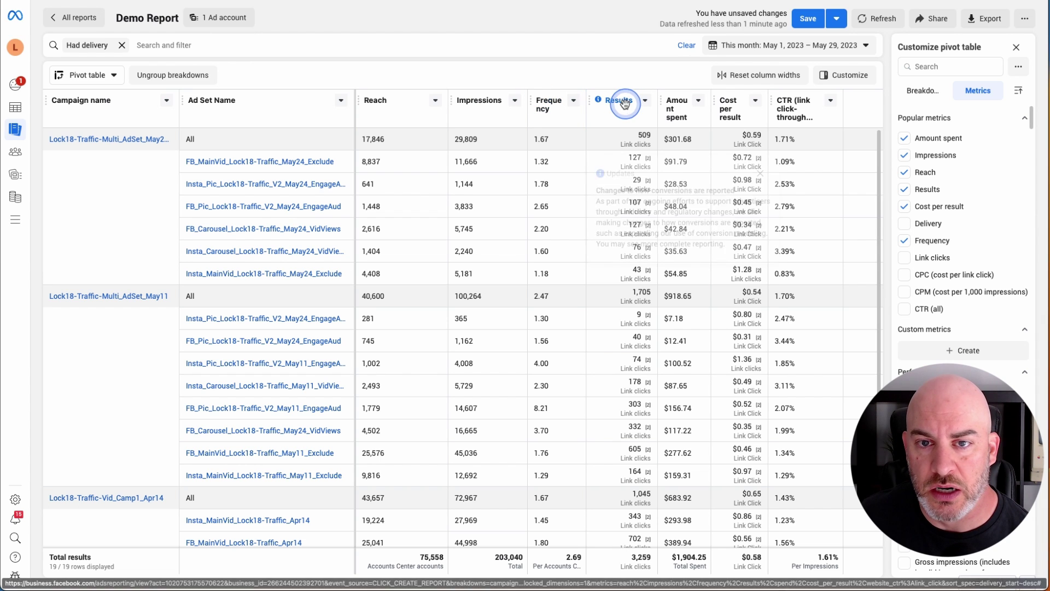
# Try to move the Results column ahead of Reach, and sort the report by Results from highest to lowest.
pyautogui.moveTo(586, 99); pyautogui.dragTo(352, 98)
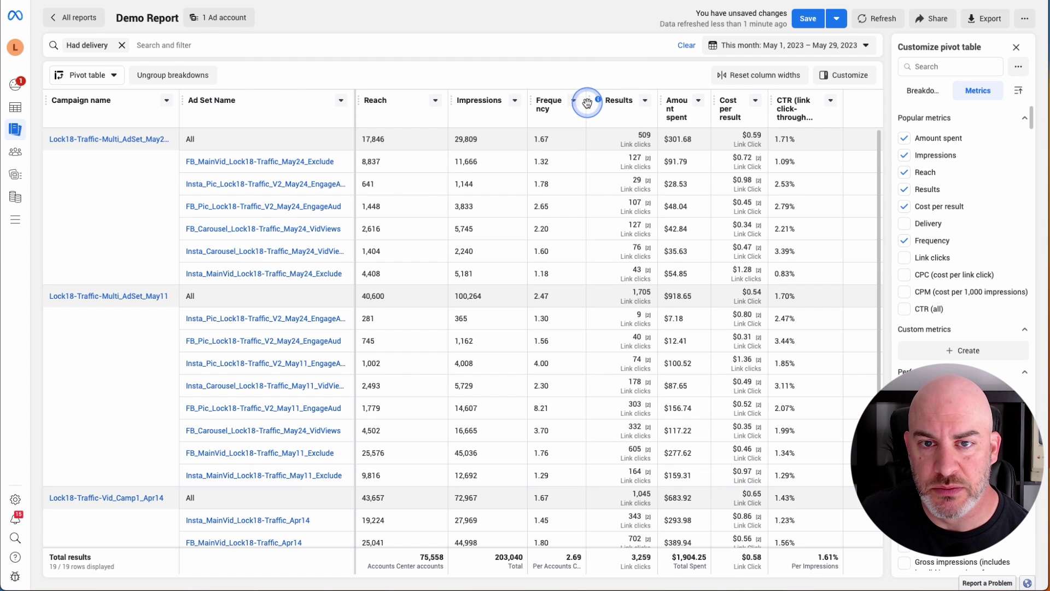
pyautogui.moveTo(587, 103); pyautogui.dragTo(539, 110)
pyautogui.moveTo(606, 104)
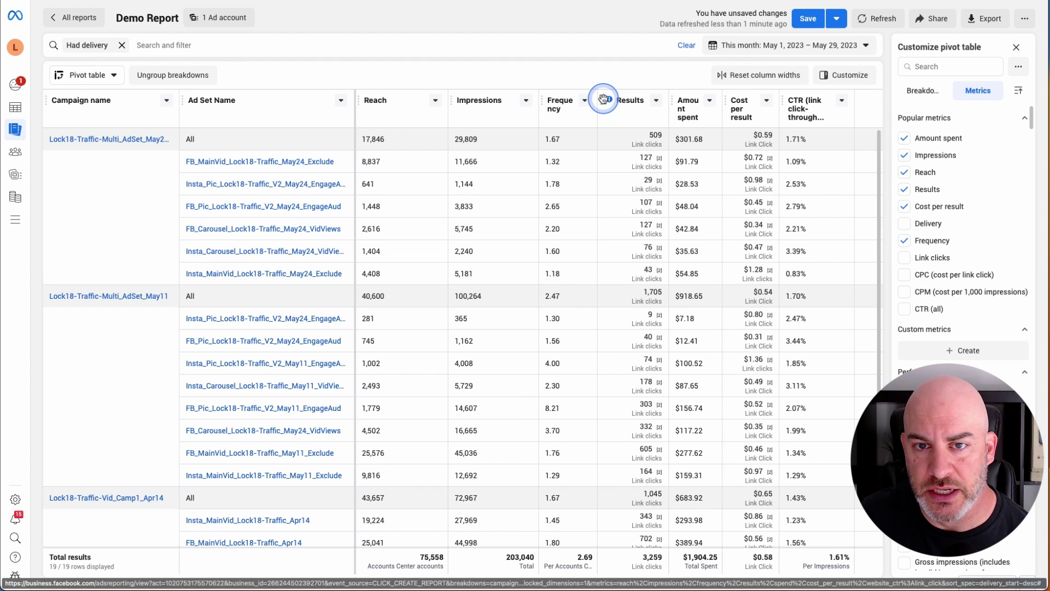
pyautogui.moveTo(605, 96); pyautogui.dragTo(433, 90)
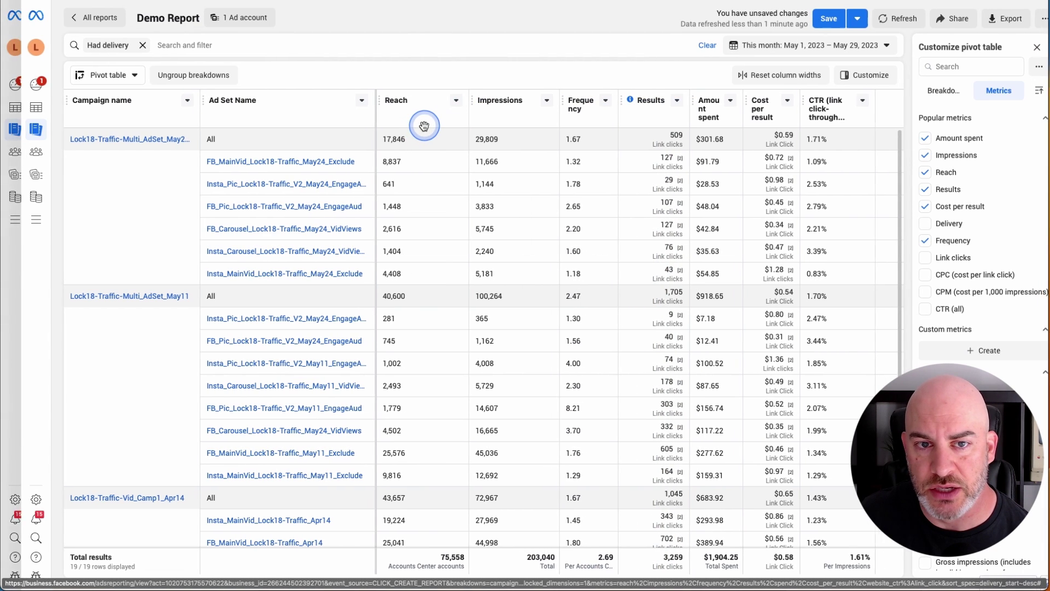
pyautogui.moveTo(632, 105); pyautogui.dragTo(504, 148)
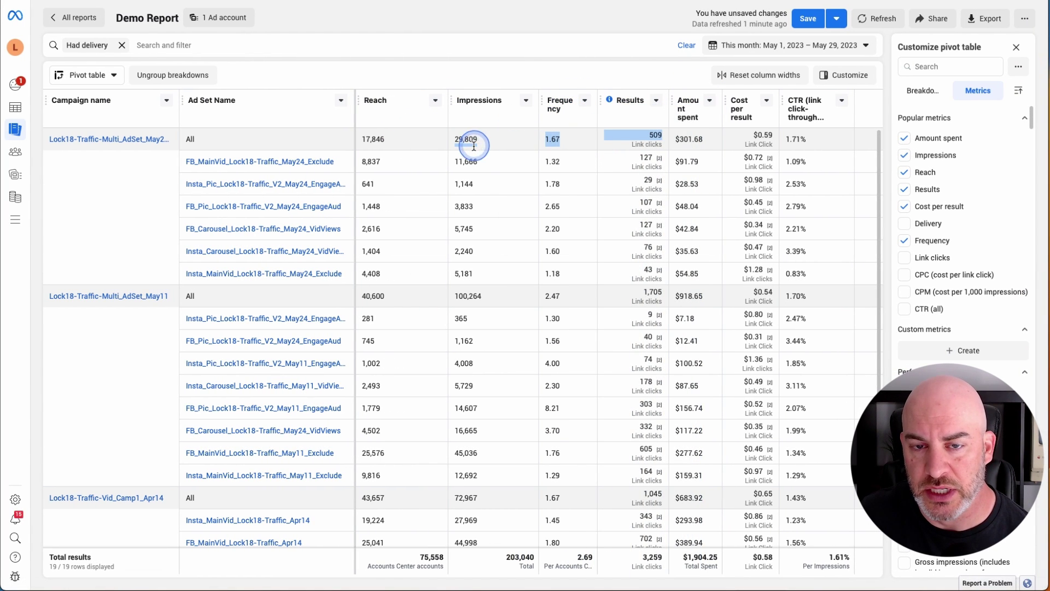
pyautogui.click(602, 102)
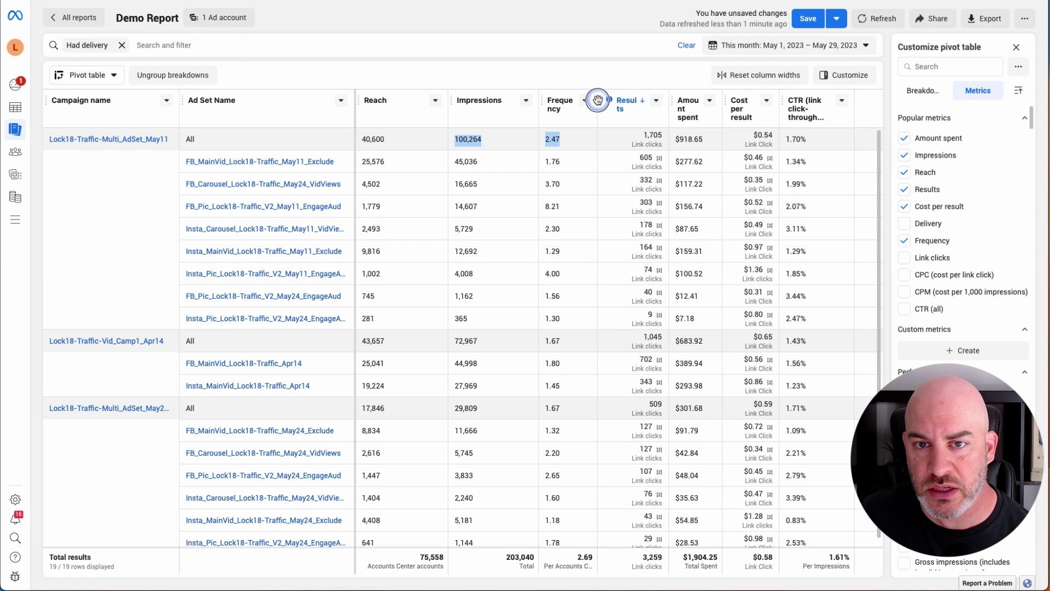
pyautogui.moveTo(599, 101); pyautogui.dragTo(445, 100)
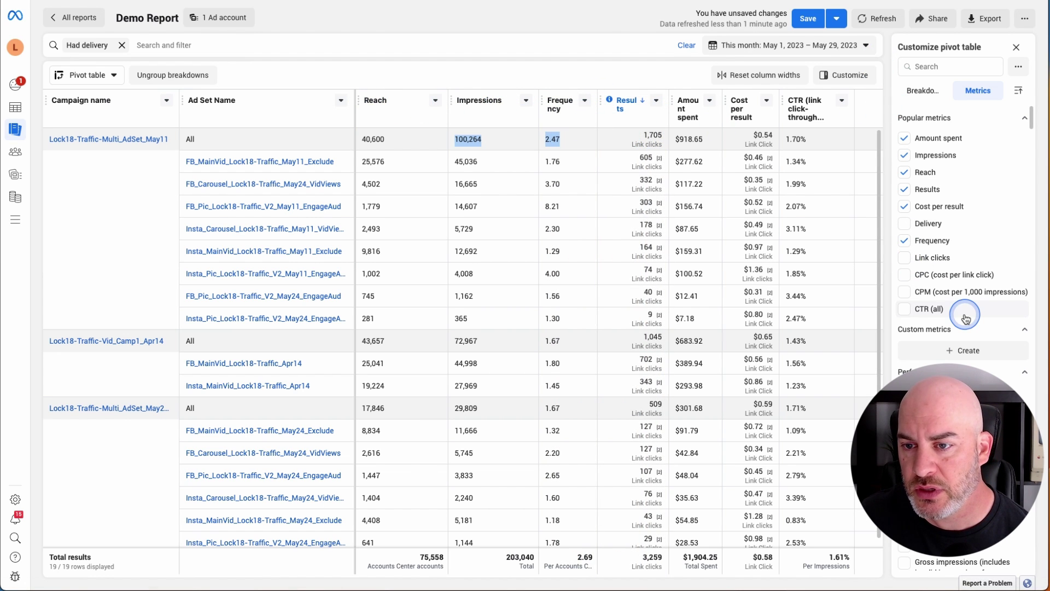
# Add the Link clicks metric, try to move its column toward the front of the table, and remove the metric again.
pyautogui.click(905, 258)
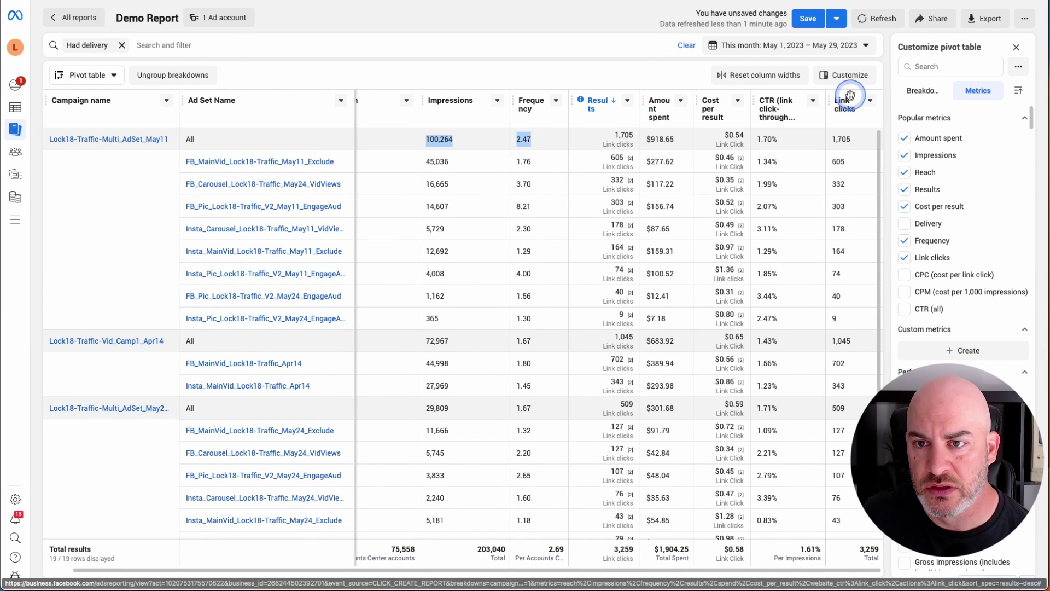
pyautogui.moveTo(829, 100); pyautogui.dragTo(549, 103)
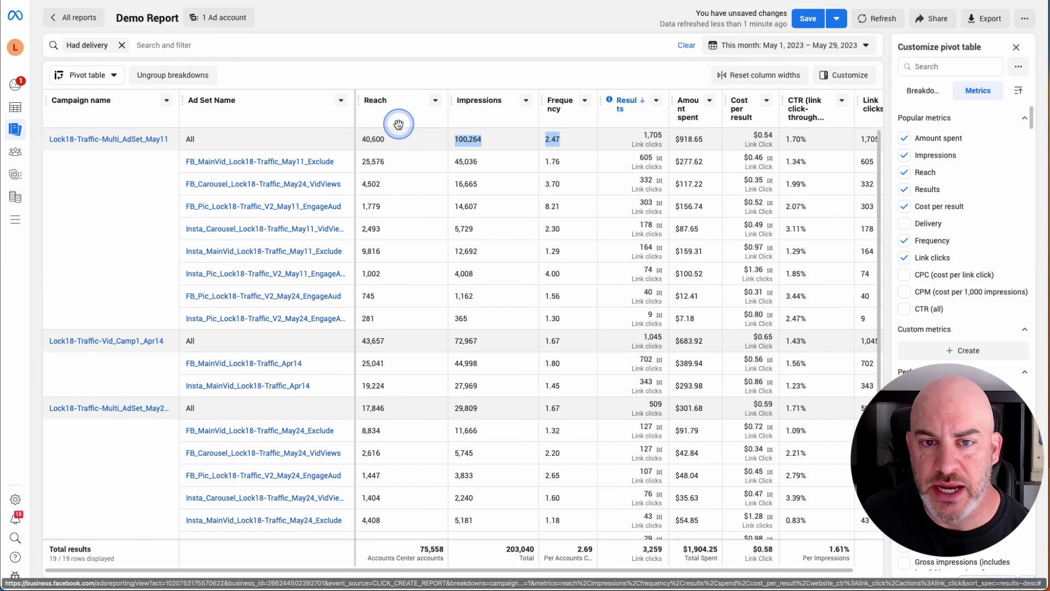
pyautogui.hscroll(2, 625, 148)
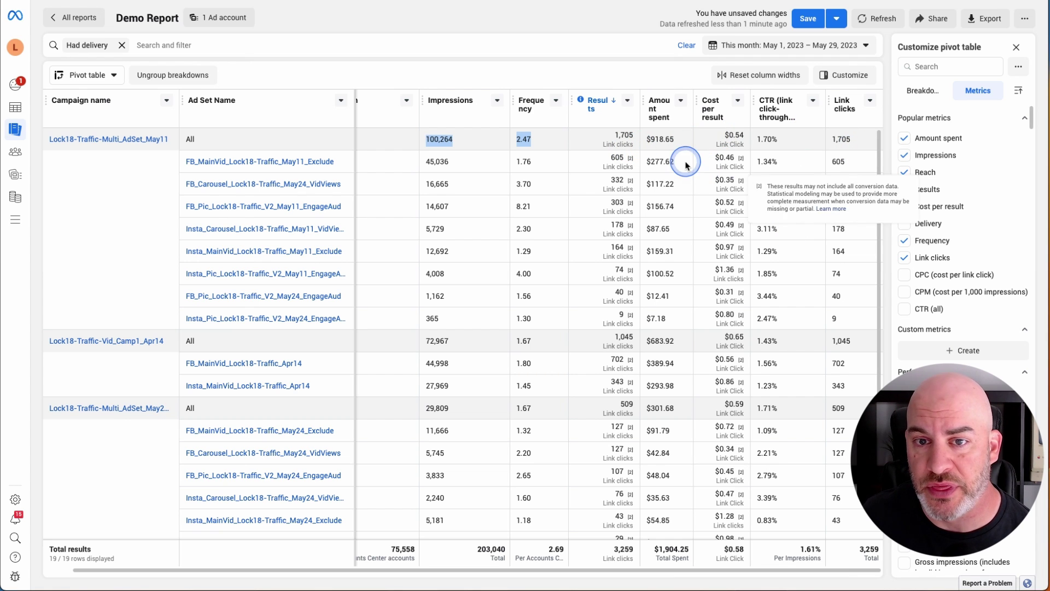
pyautogui.click(905, 258)
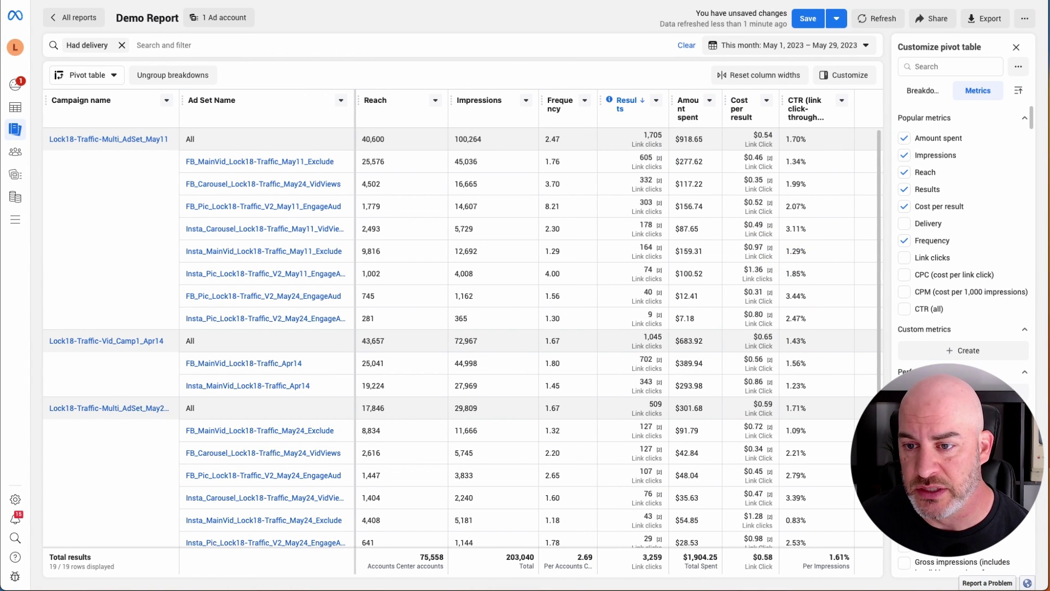
pyautogui.scroll(-5, 963, 321)
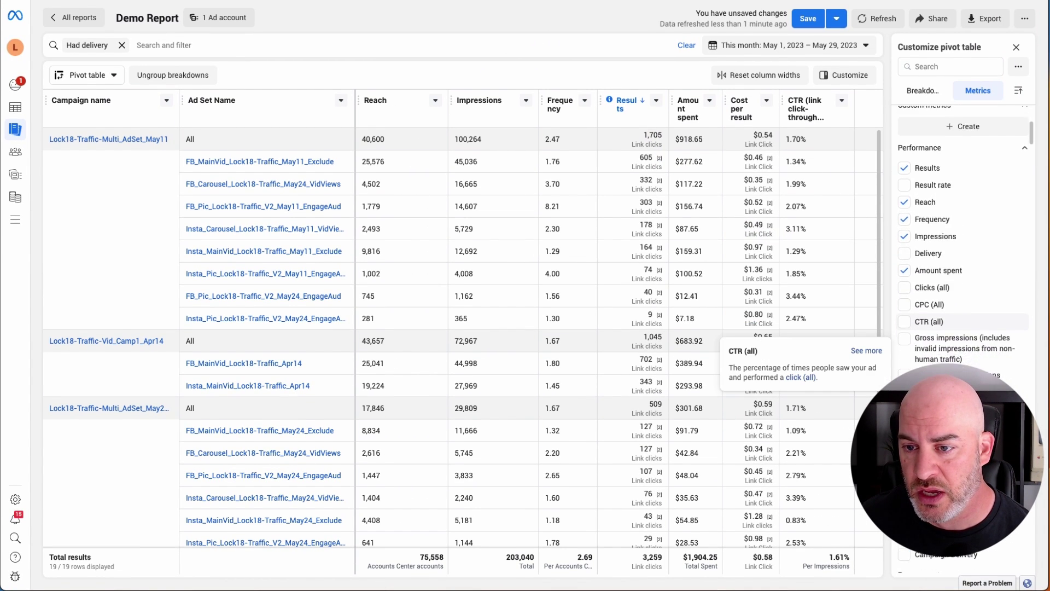
pyautogui.scroll(-4, 963, 322)
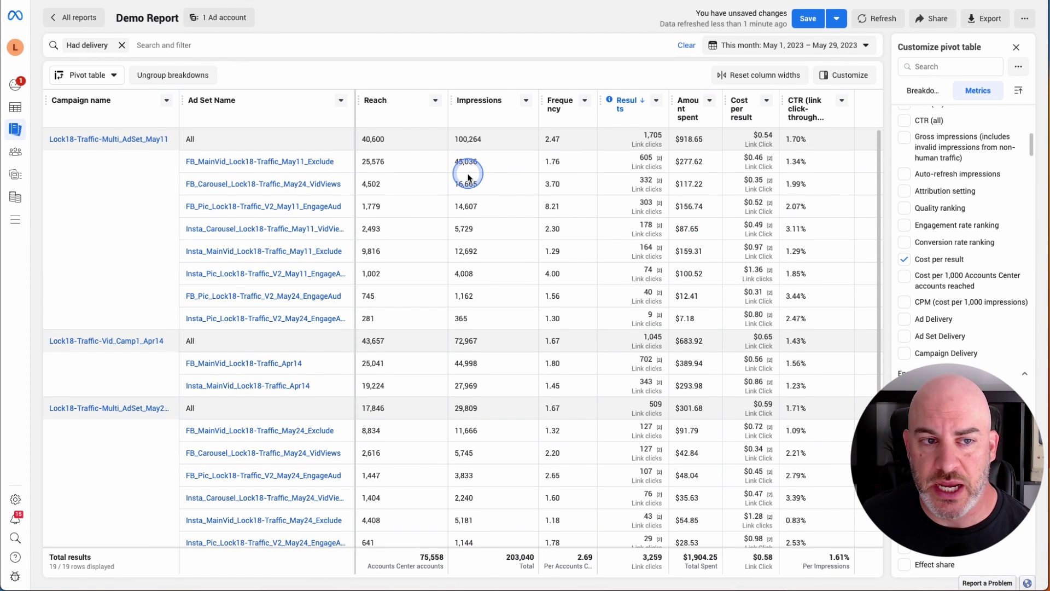
# Filter the report to ad sets whose name contains "fb".
pyautogui.click(922, 91)
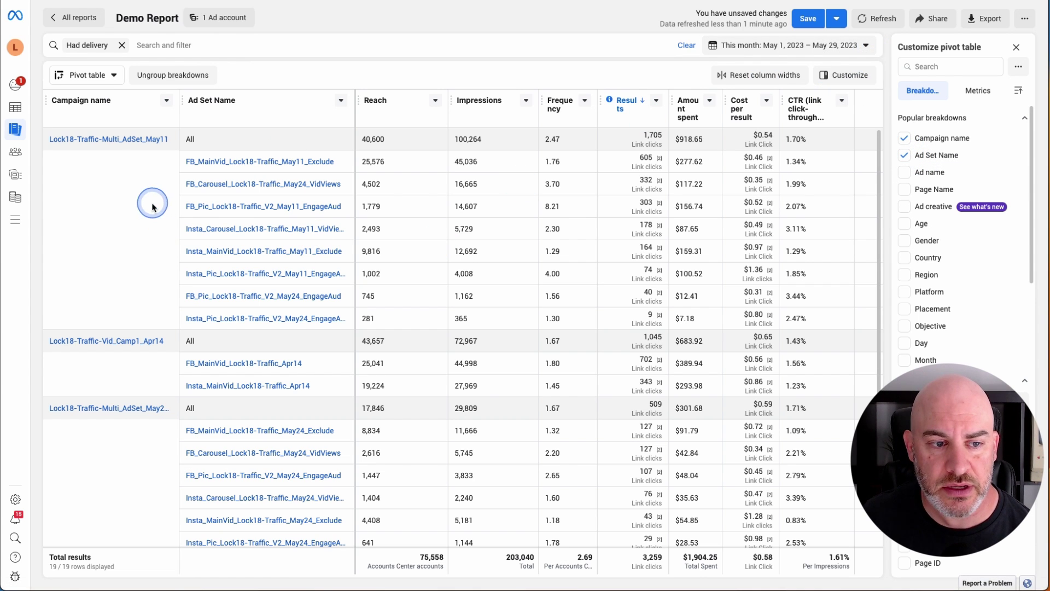
pyautogui.click(179, 45)
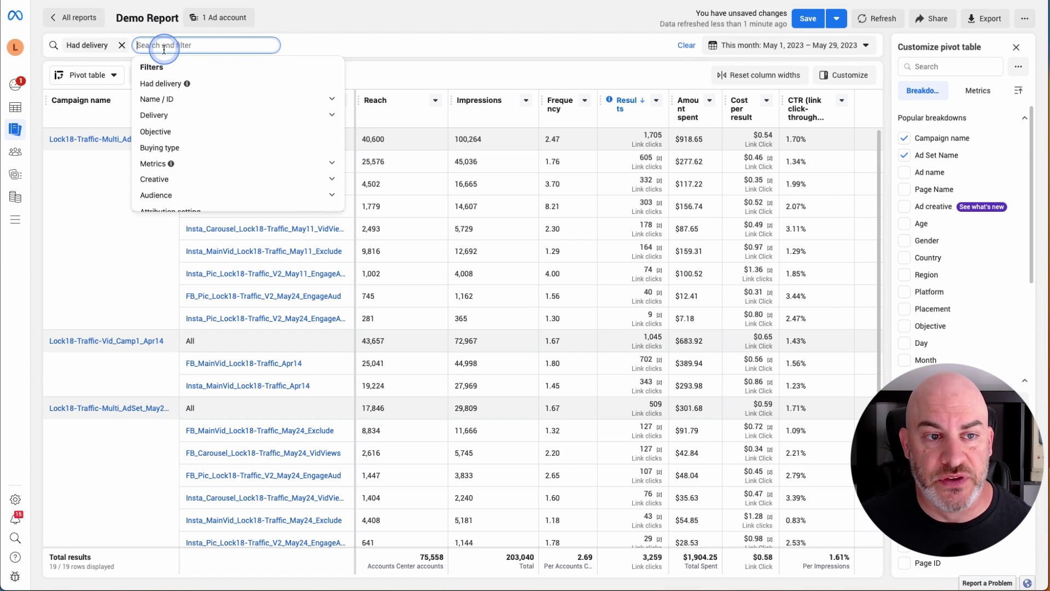
pyautogui.click(103, 291)
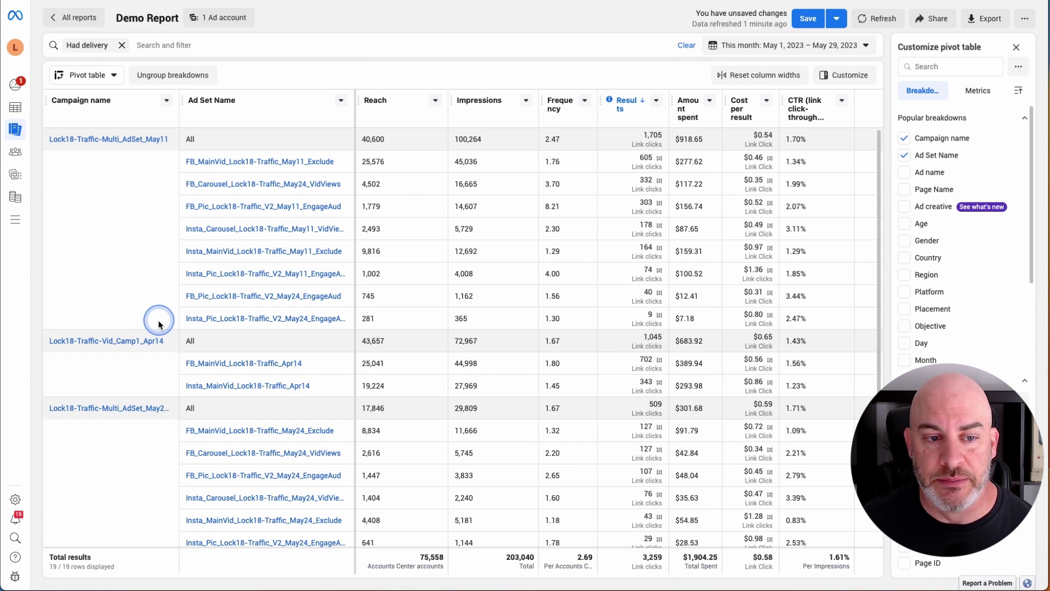
pyautogui.click(175, 46)
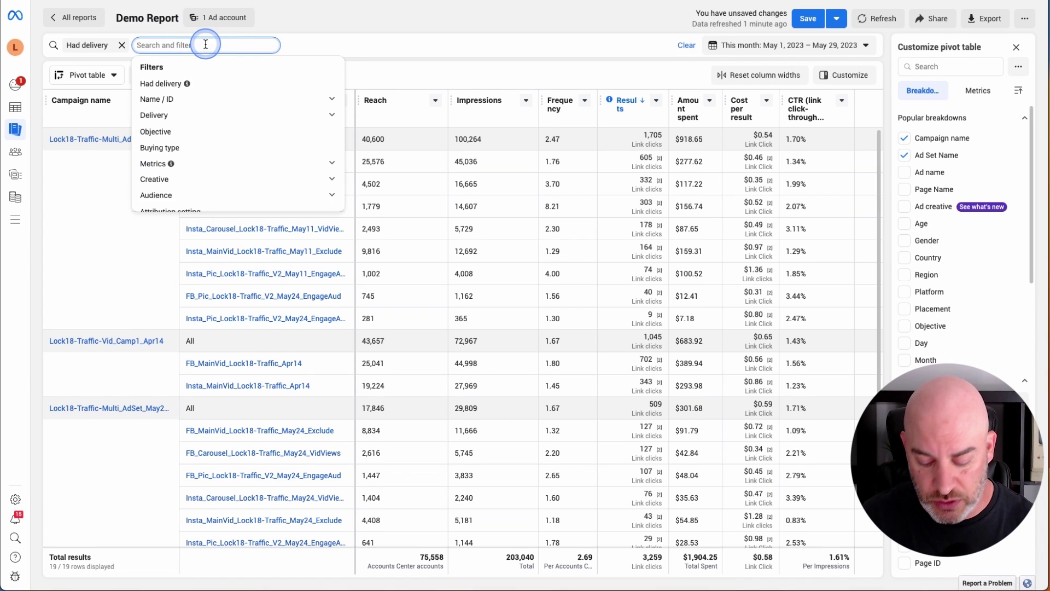
pyautogui.write('fb')
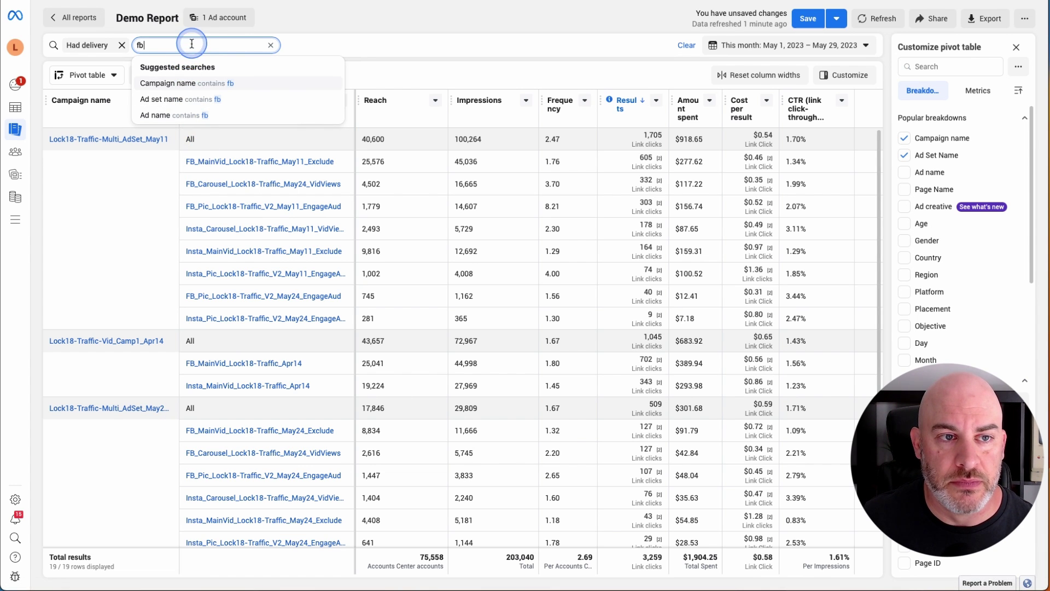
pyautogui.click(165, 99)
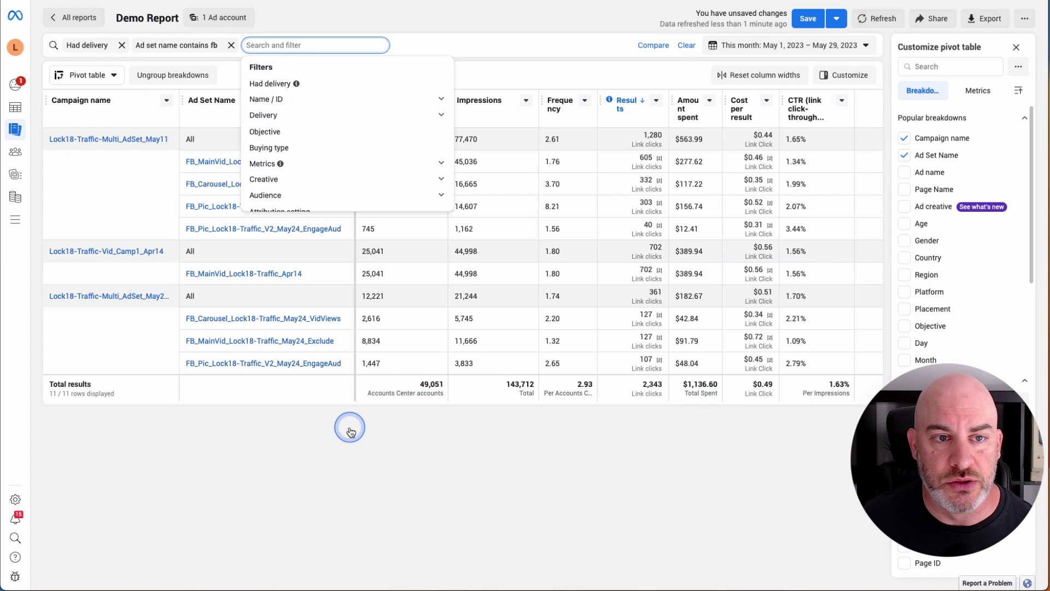
pyautogui.click(359, 22)
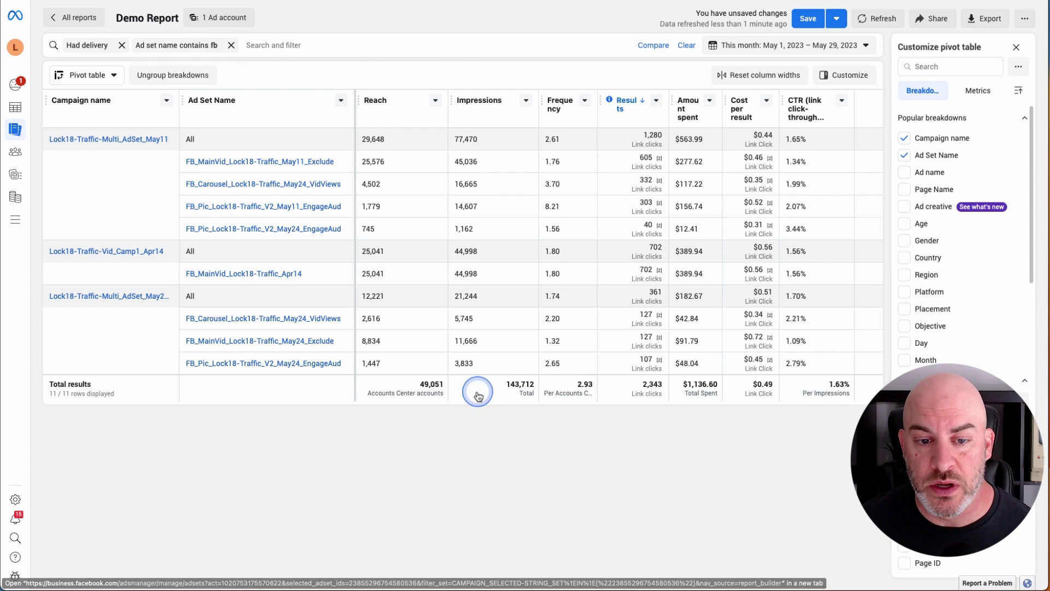
# Set the report's date range to May 22, 2023 – May 31, 2023.
pyautogui.click(866, 45)
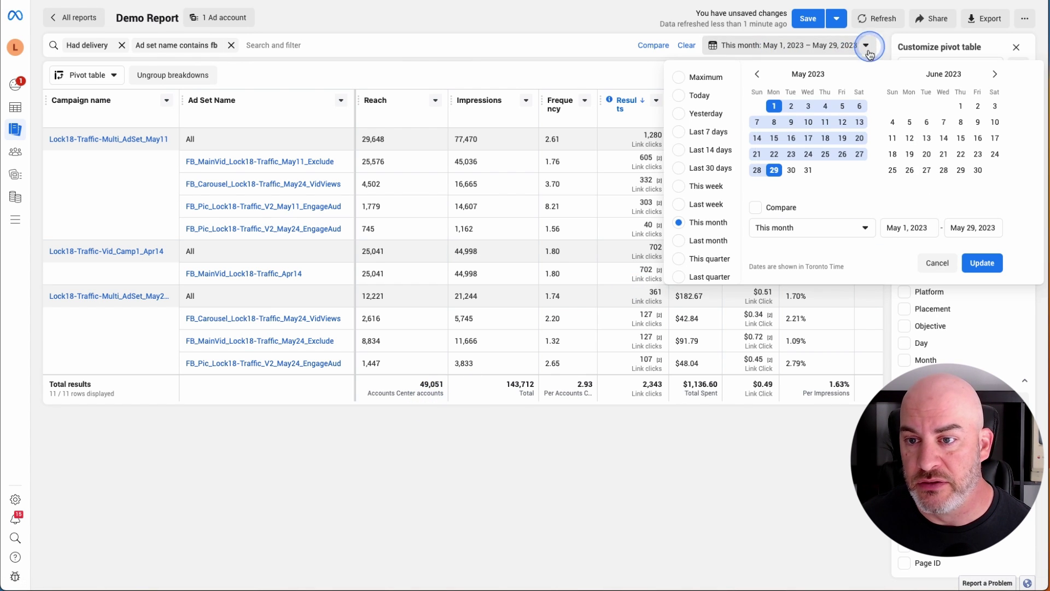
pyautogui.click(774, 155)
pyautogui.click(808, 170)
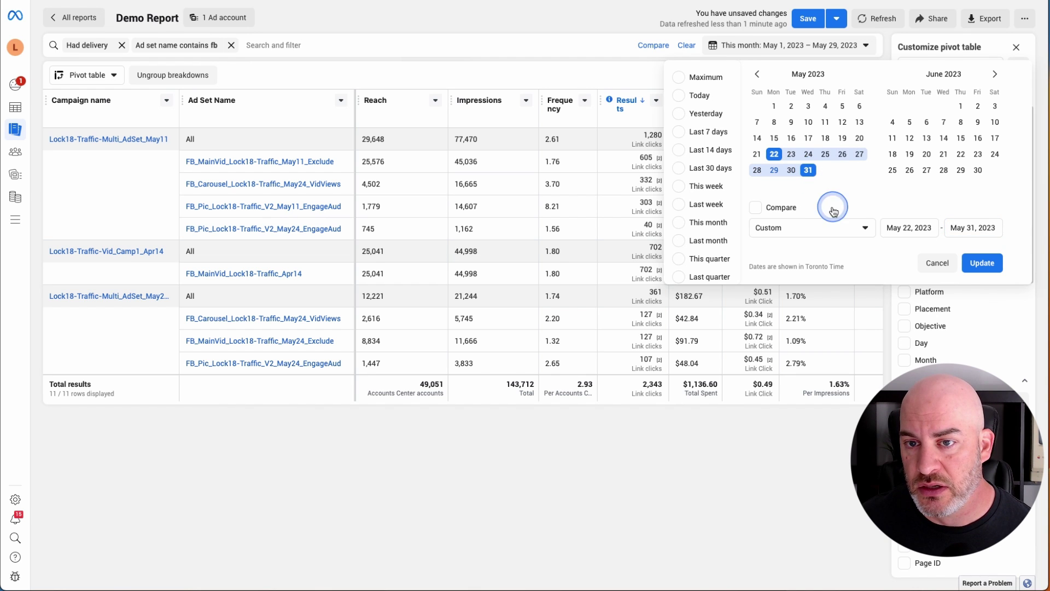
pyautogui.click(982, 265)
pyautogui.click(449, 449)
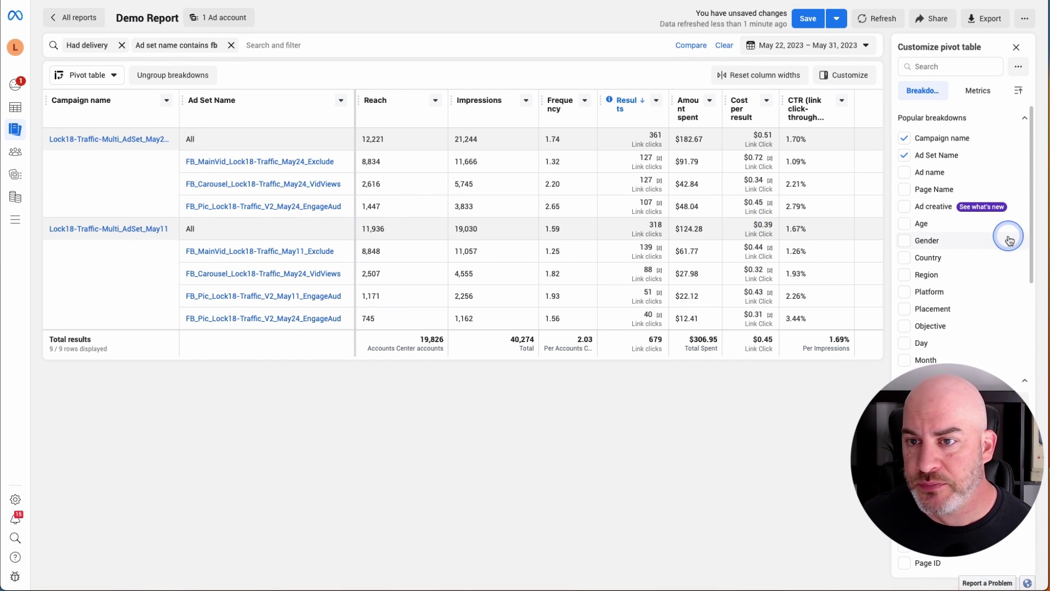
# Set the report's date range to May 26, 2023 – May 29, 2023.
pyautogui.scroll(-2, 974, 258)
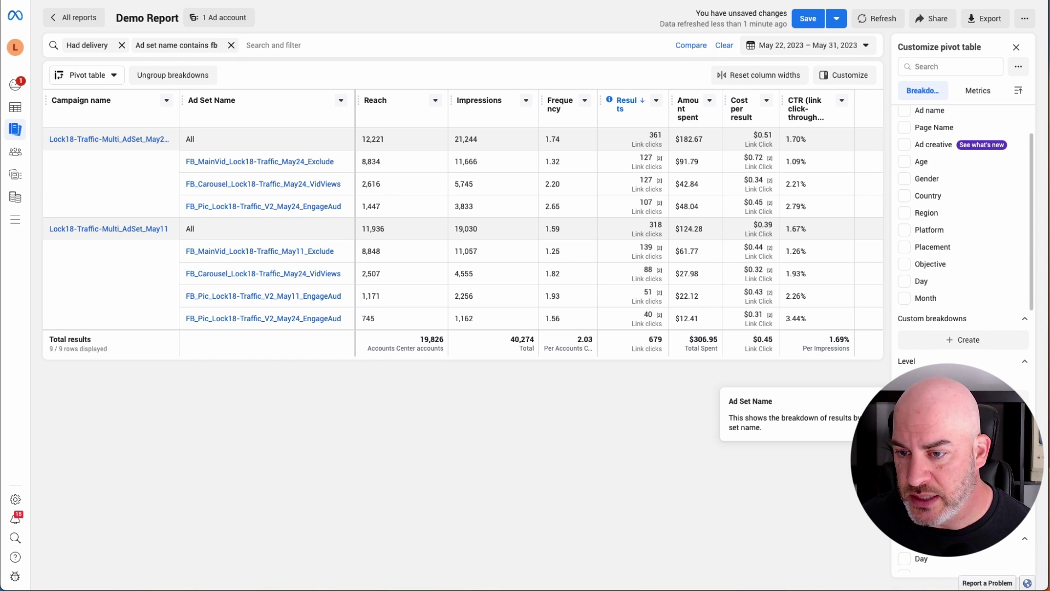
pyautogui.scroll(-3, 963, 274)
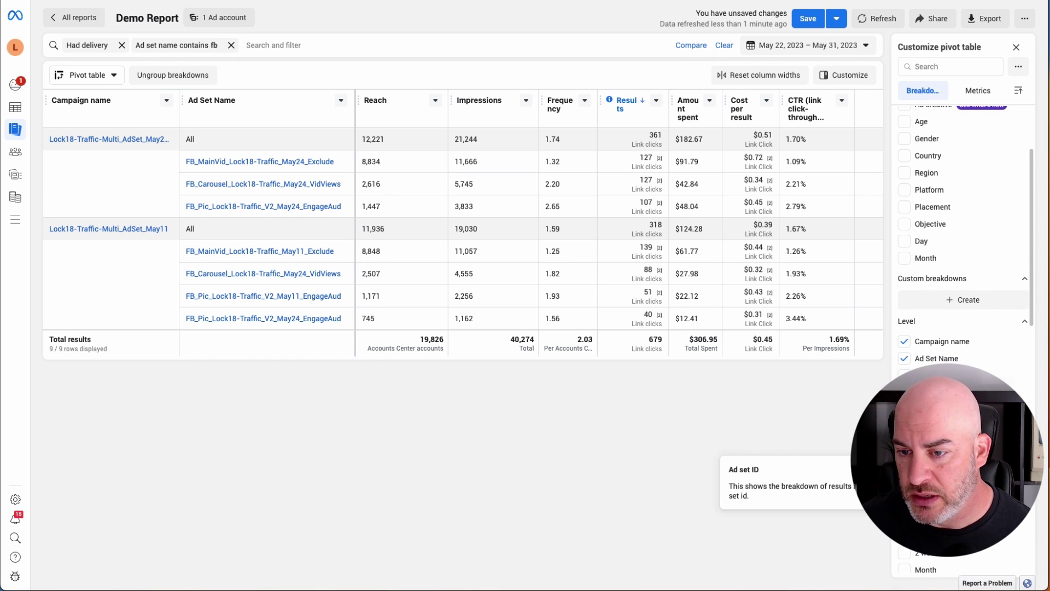
pyautogui.scroll(-1, 963, 273)
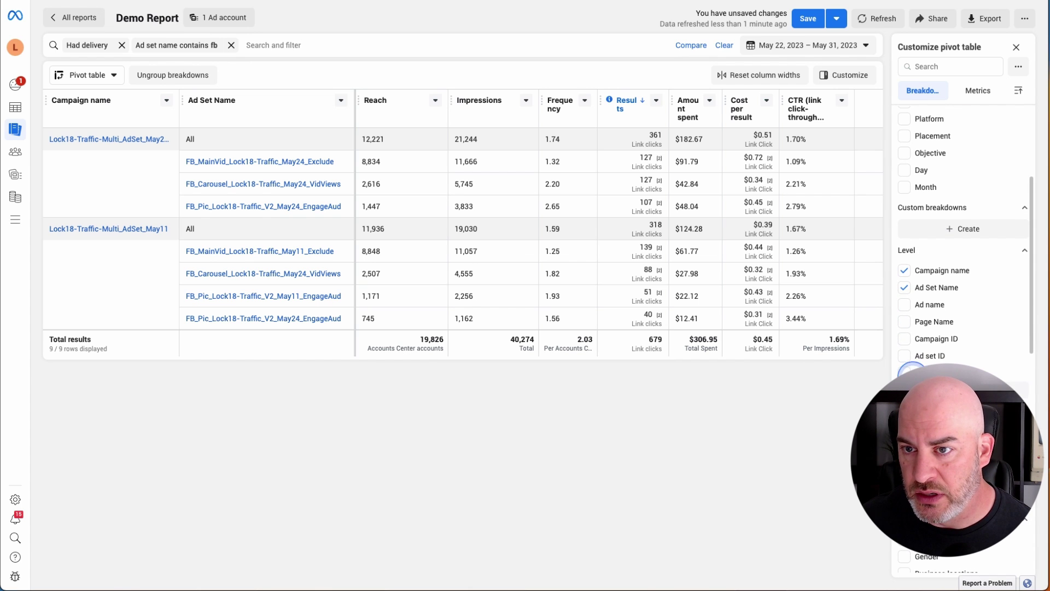
pyautogui.scroll(5, 932, 170)
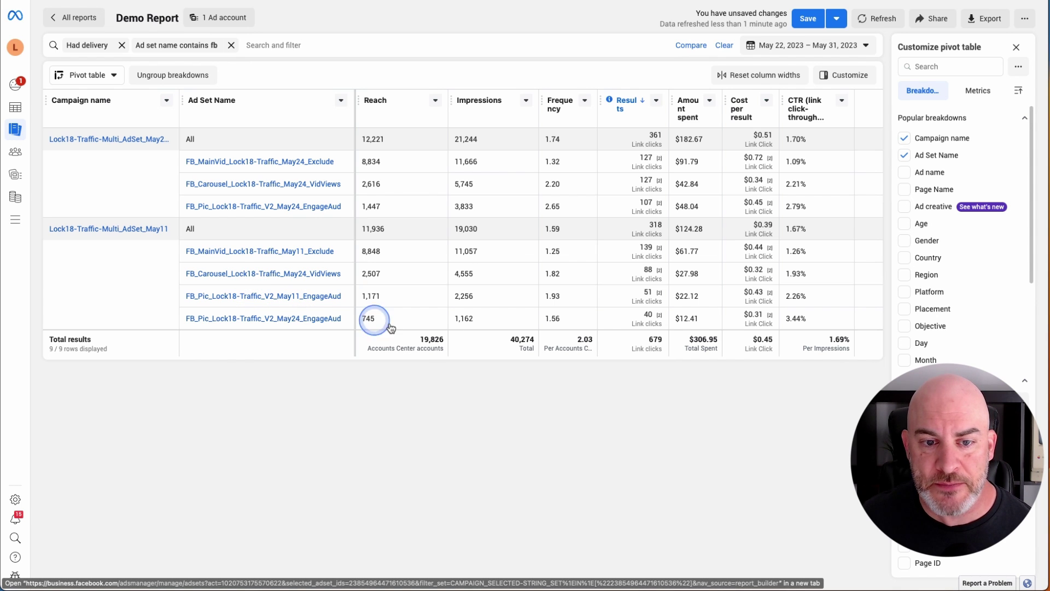
pyautogui.click(864, 46)
pyautogui.click(795, 172)
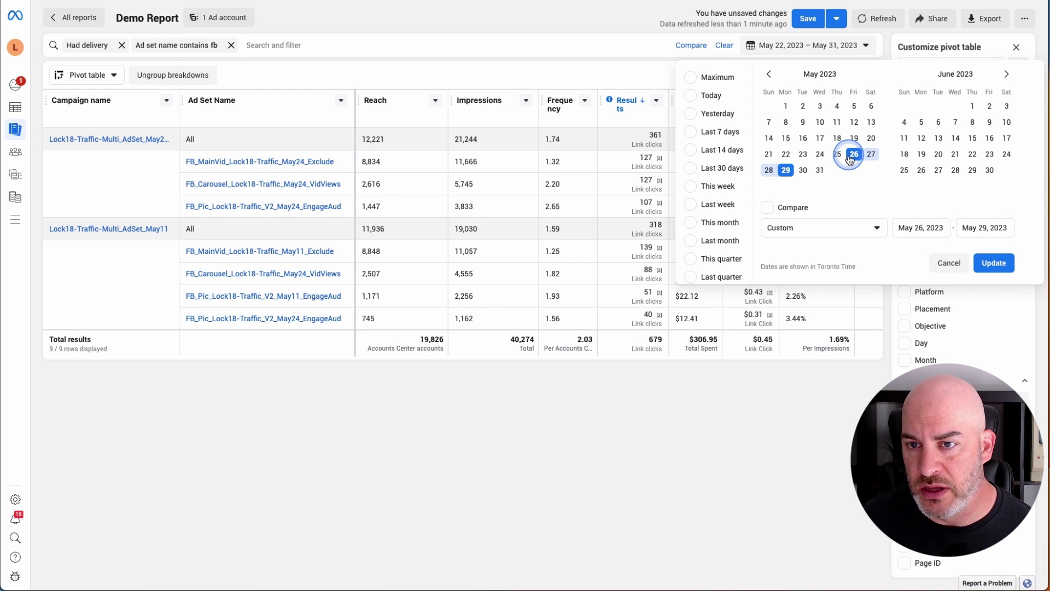
pyautogui.click(994, 263)
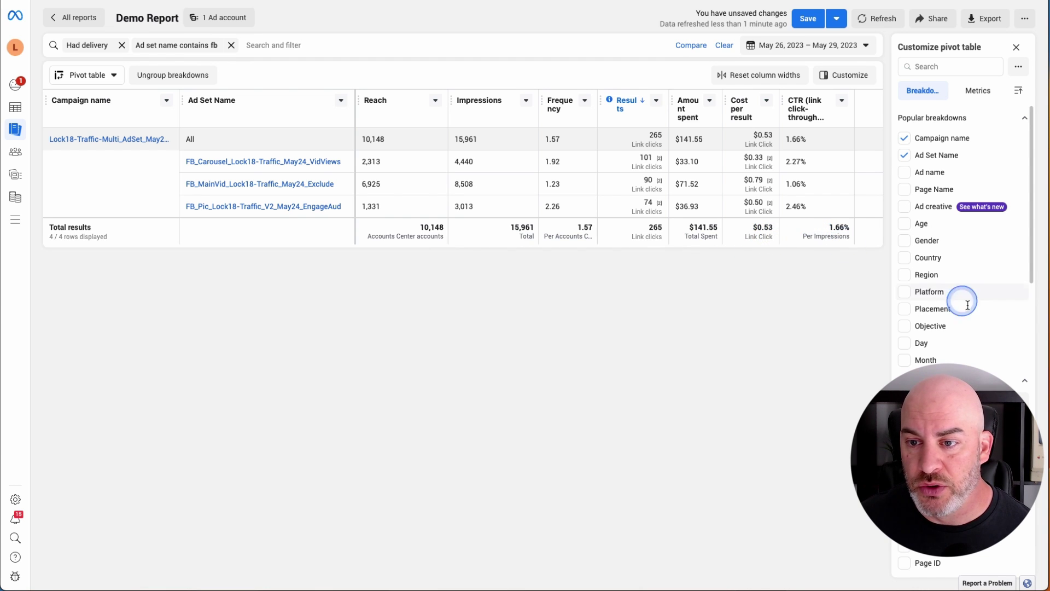
# Examine the available level, time and delivery breakdowns and the lists of performance and engagement metrics.
pyautogui.scroll(-4, 980, 312)
pyautogui.scroll(-6, 981, 321)
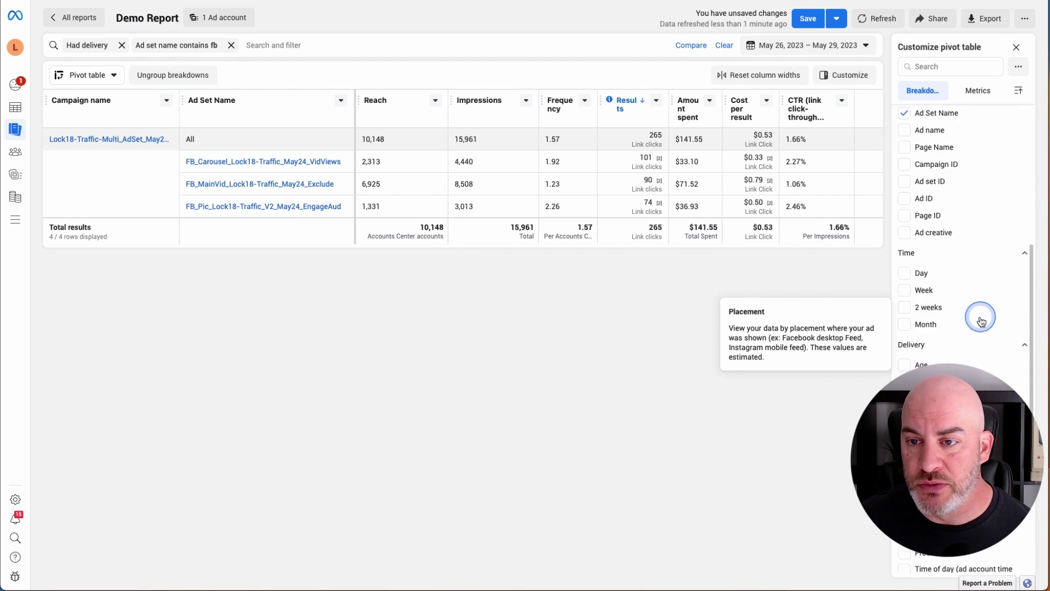
pyautogui.click(979, 91)
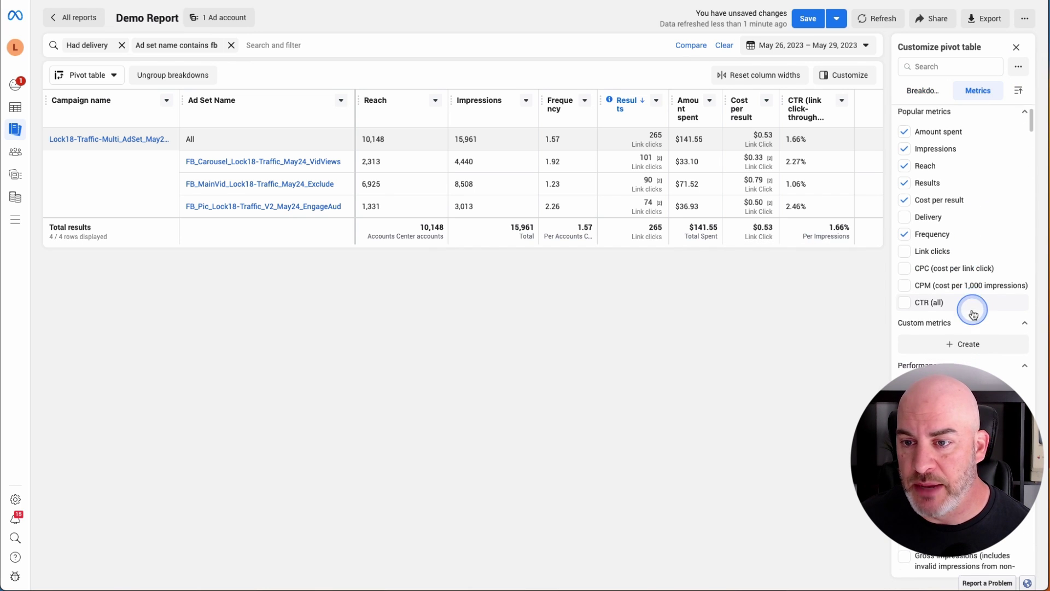
pyautogui.scroll(-5, 970, 306)
pyautogui.scroll(-5, 973, 313)
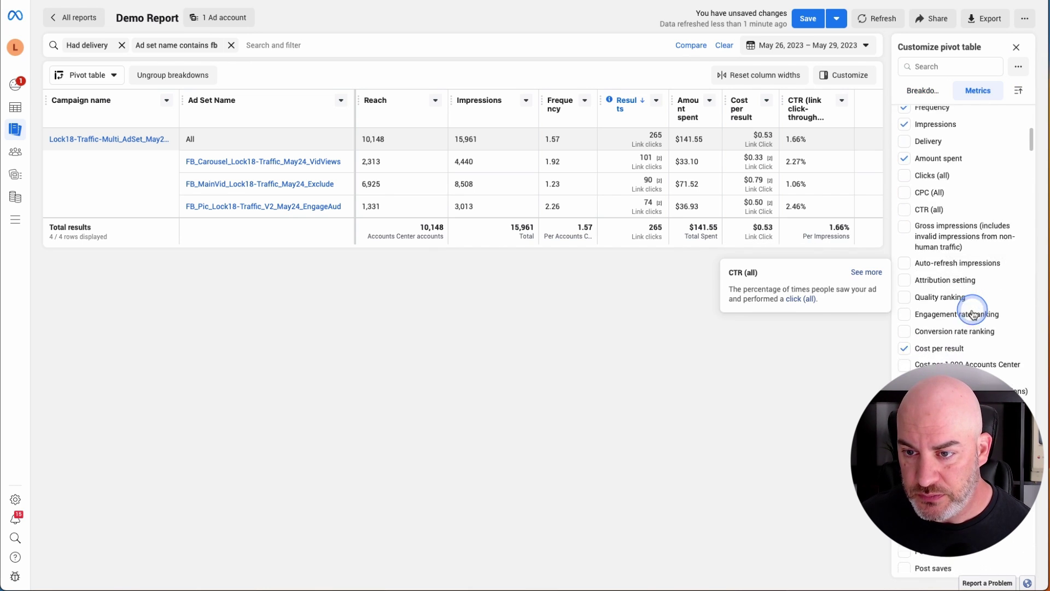
pyautogui.scroll(-3, 973, 313)
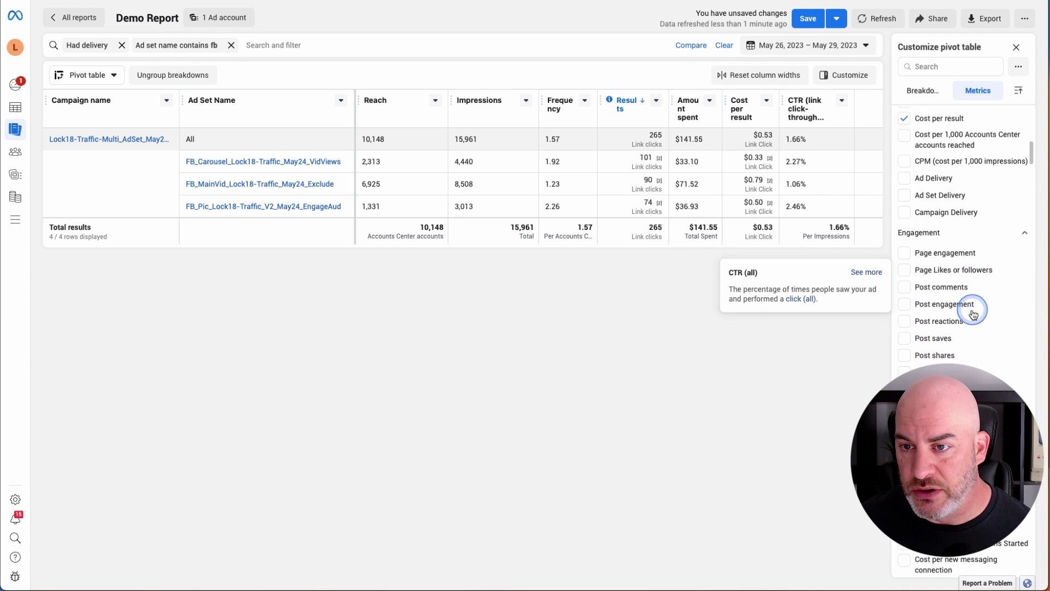
pyautogui.scroll(-1, 972, 310)
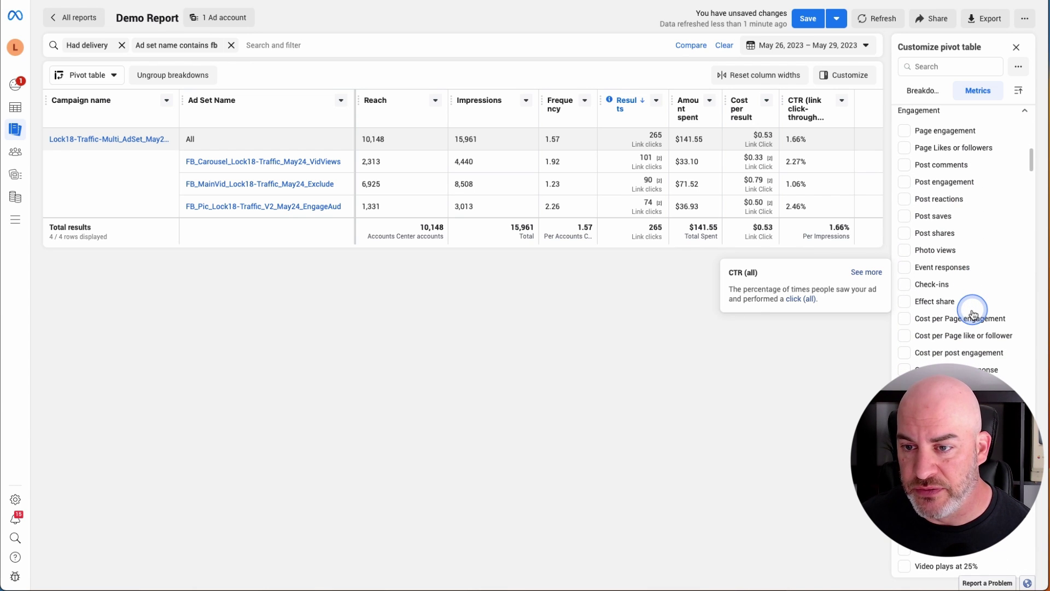
pyautogui.moveTo(961, 221)
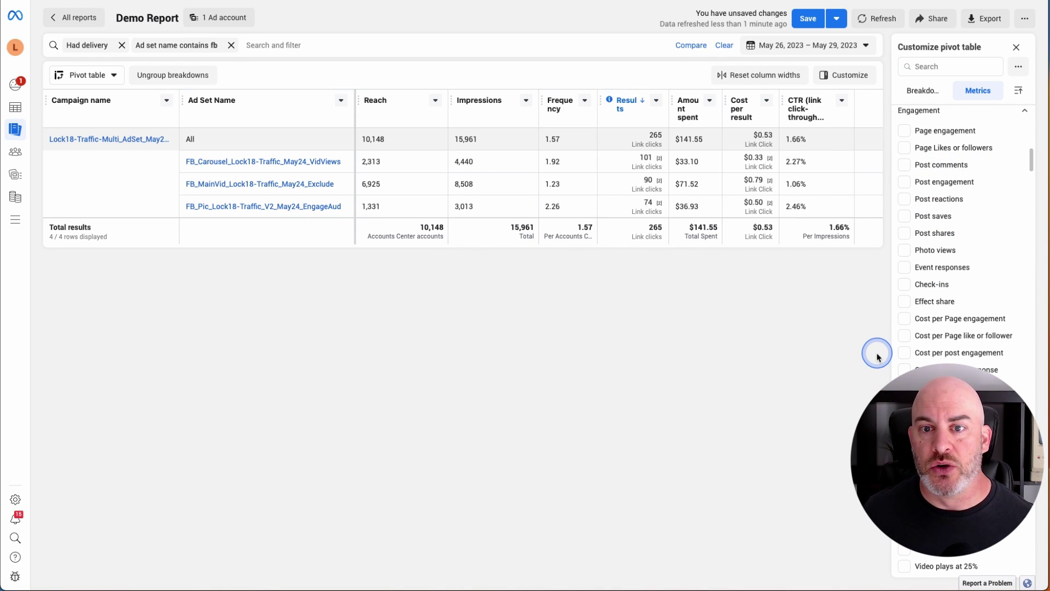
# Save the changes to Demo Report and dismiss its link-sharing options.
pyautogui.click(809, 22)
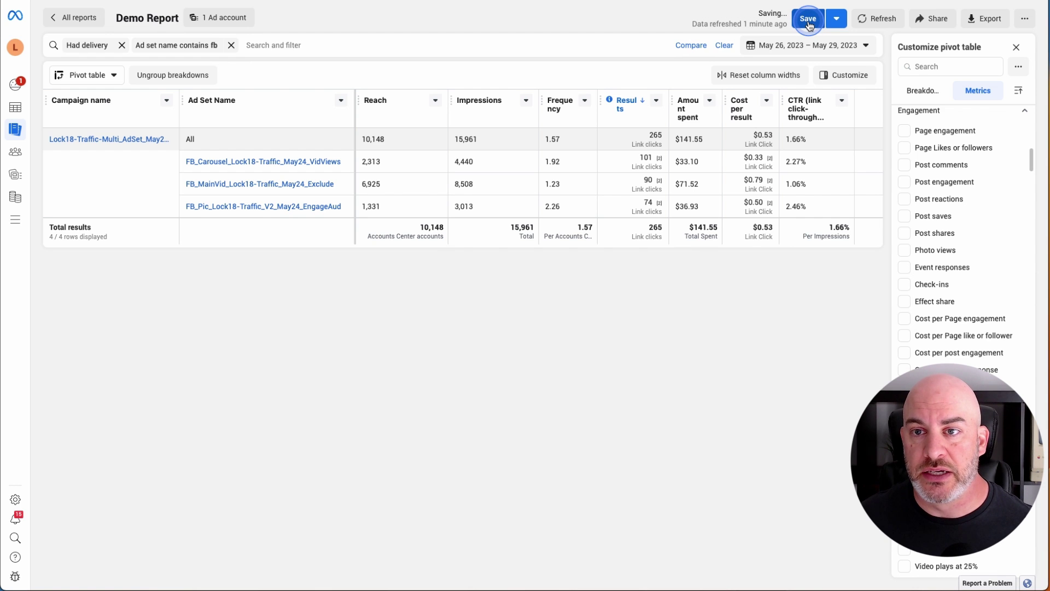
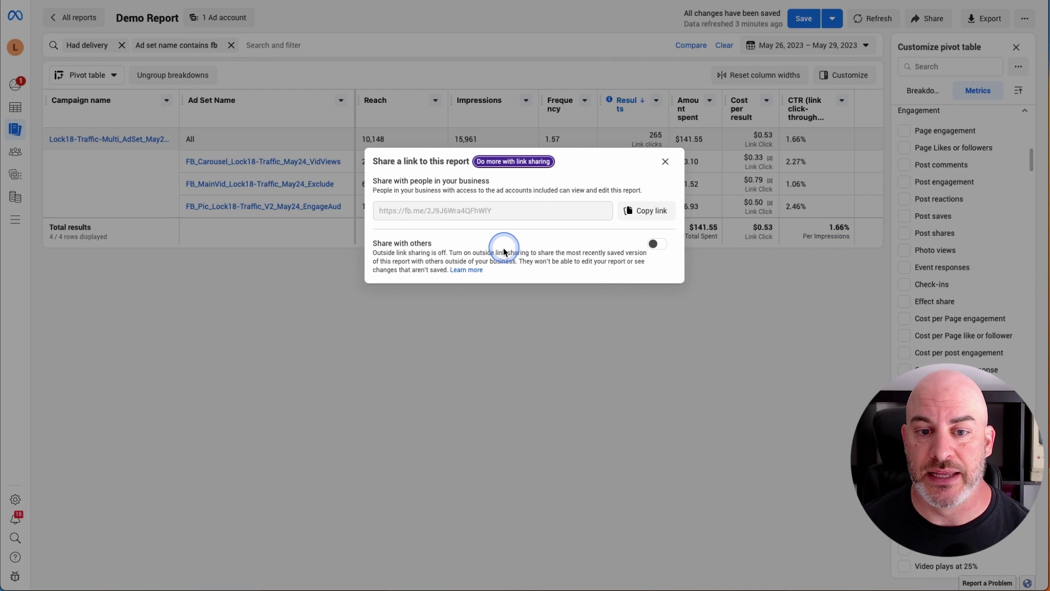
pyautogui.click(665, 161)
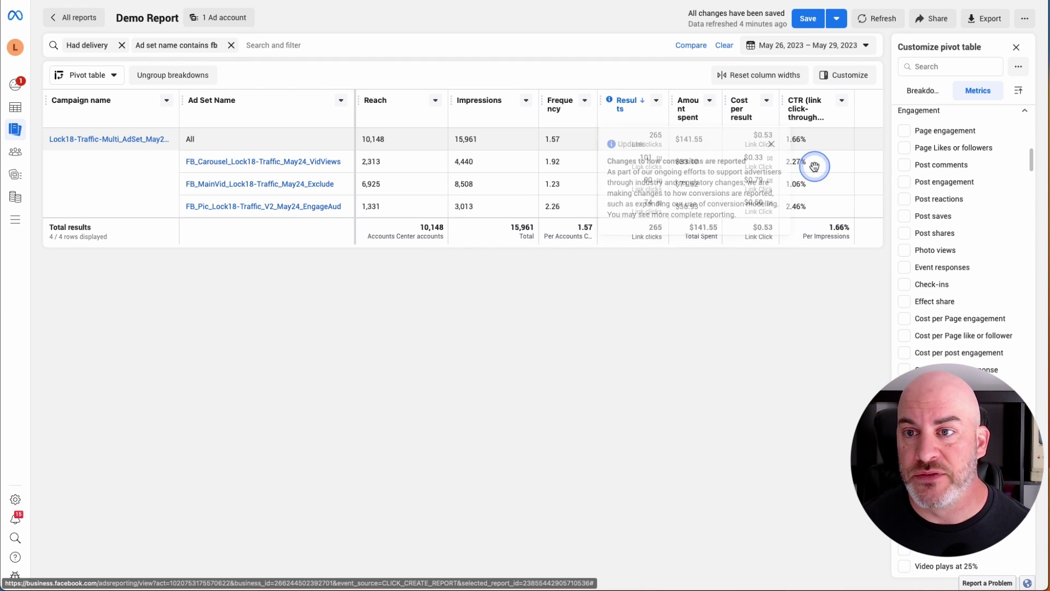
# Examine the report's export formats, including CSV and PNG image, and the summary row option, and leave without exporting.
pyautogui.click(992, 24)
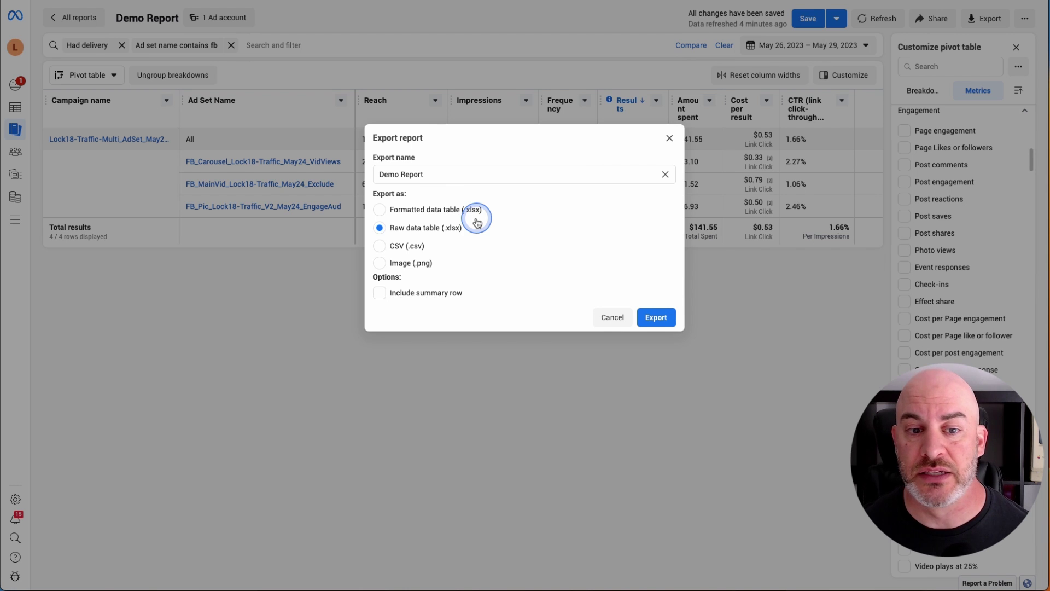
pyautogui.click(379, 245)
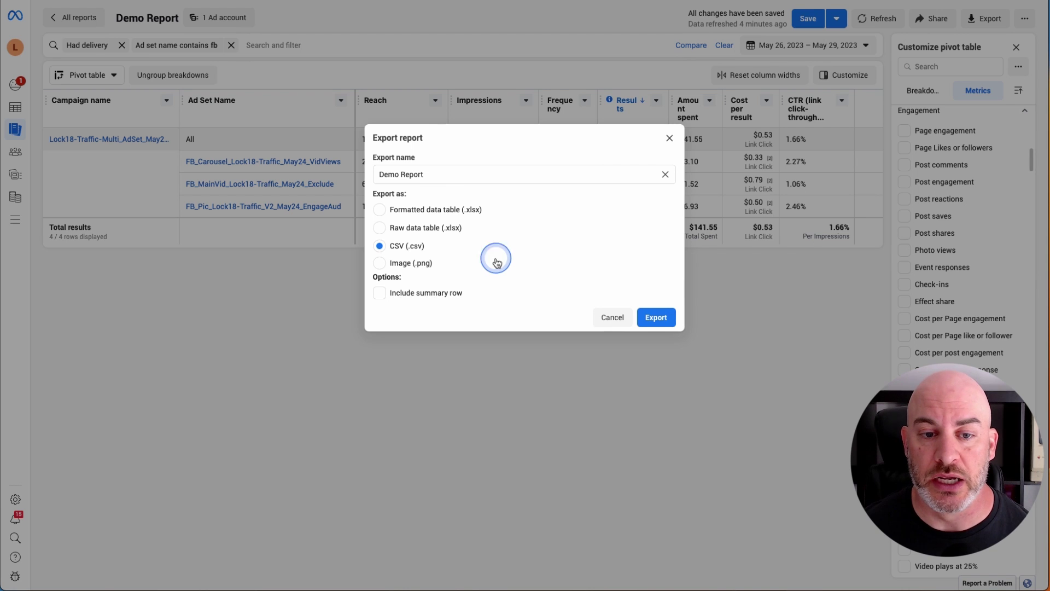
pyautogui.click(379, 262)
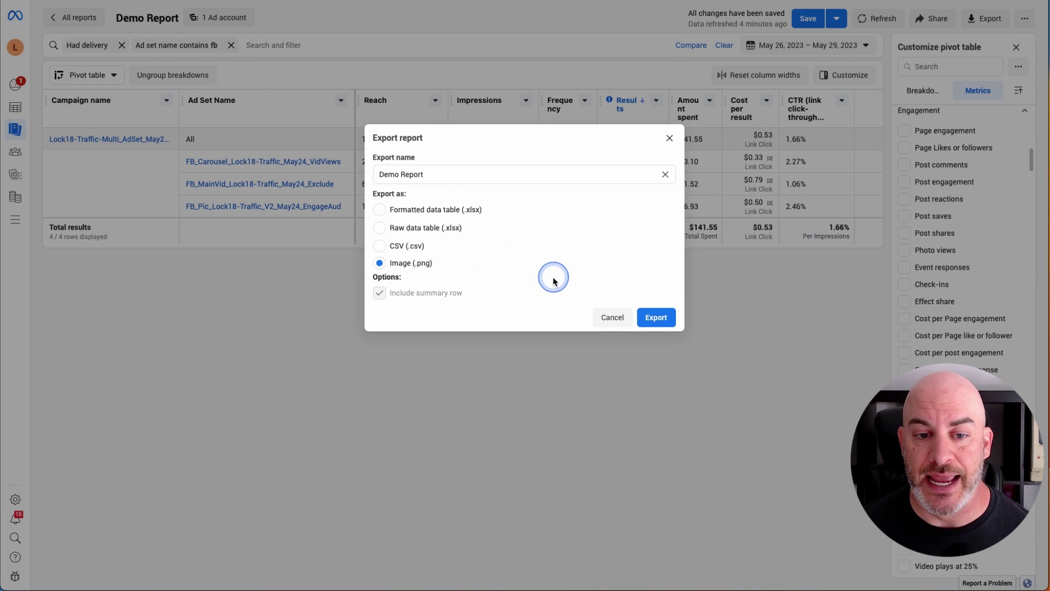
pyautogui.click(379, 245)
pyautogui.click(381, 297)
pyautogui.click(380, 296)
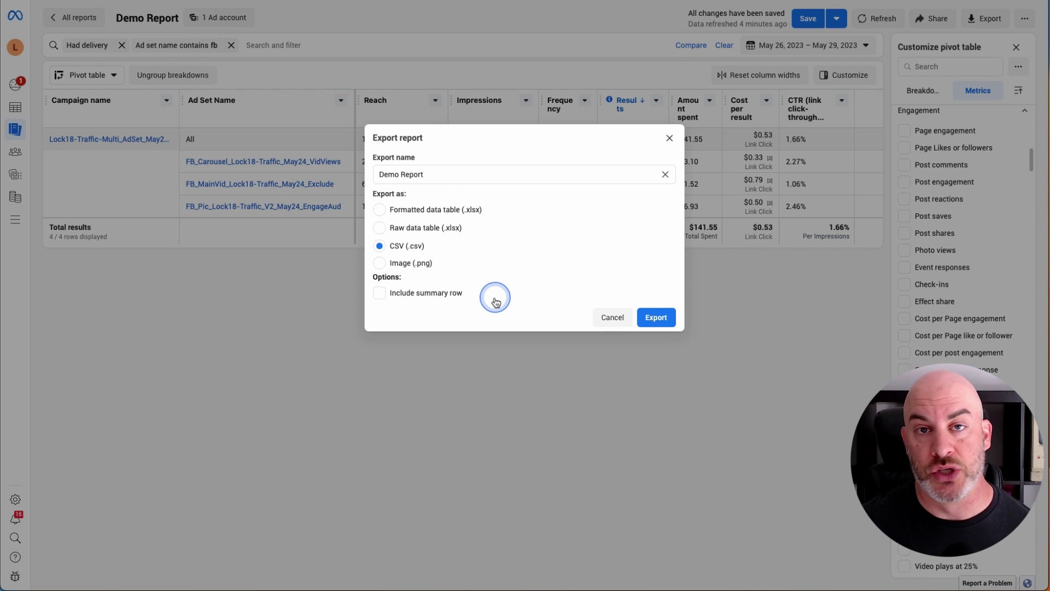
pyautogui.click(614, 314)
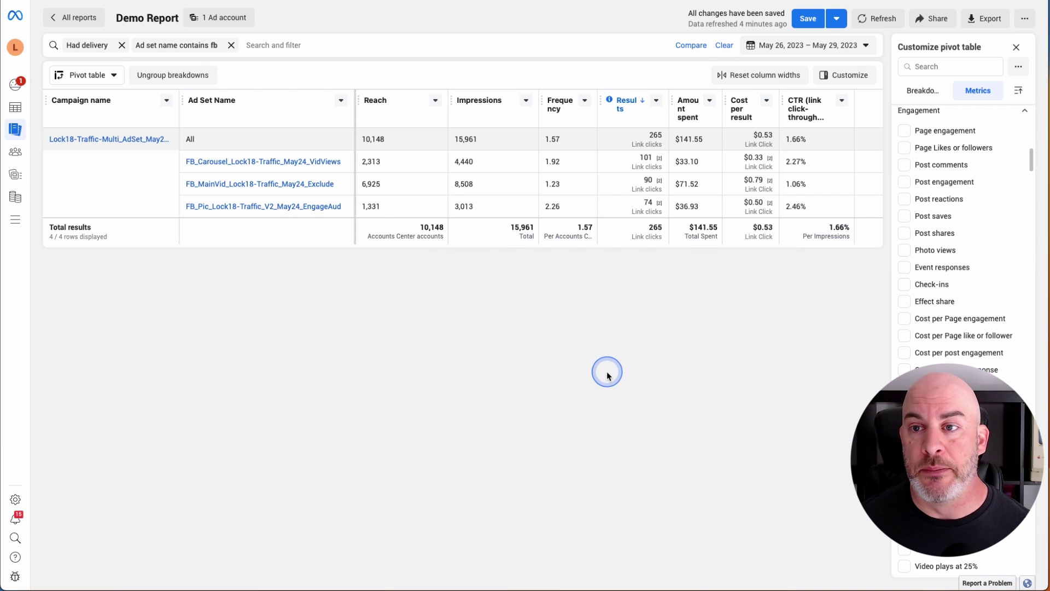
# In the saved Lock 18 - FB - Vid Engagement report, set the date range to May 26, 2023 – May 30, 2023 and view the save options.
pyautogui.click(77, 22)
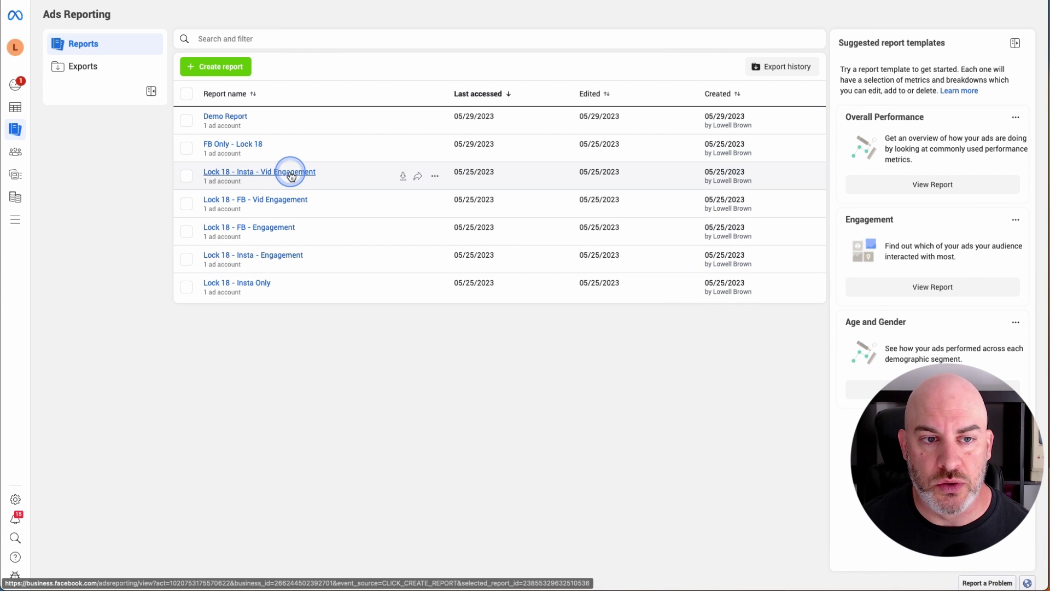
pyautogui.click(273, 201)
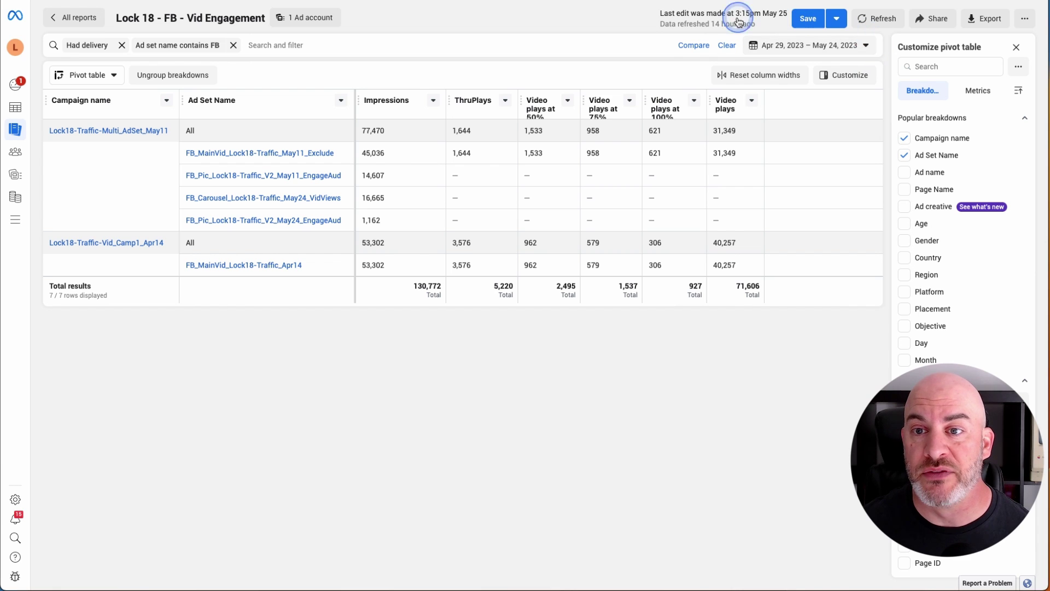
pyautogui.click(867, 46)
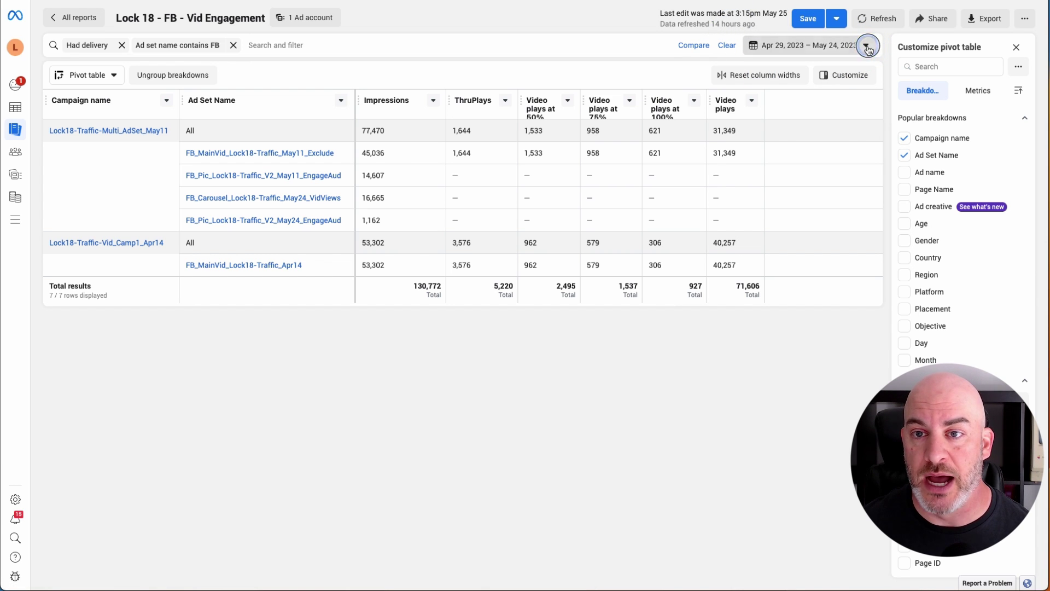
pyautogui.click(989, 153)
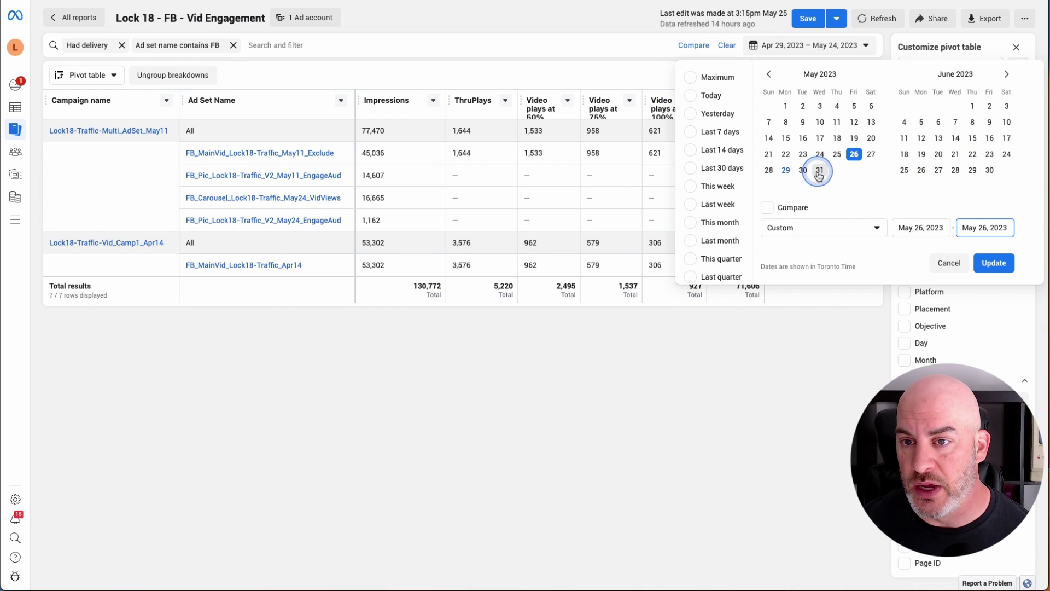
pyautogui.click(803, 170)
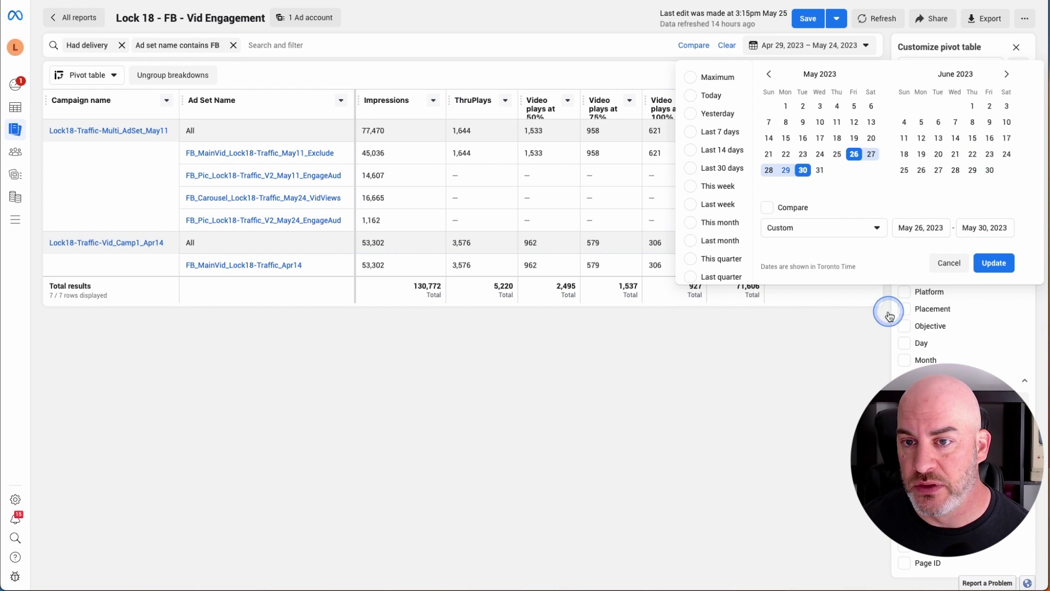
pyautogui.click(990, 267)
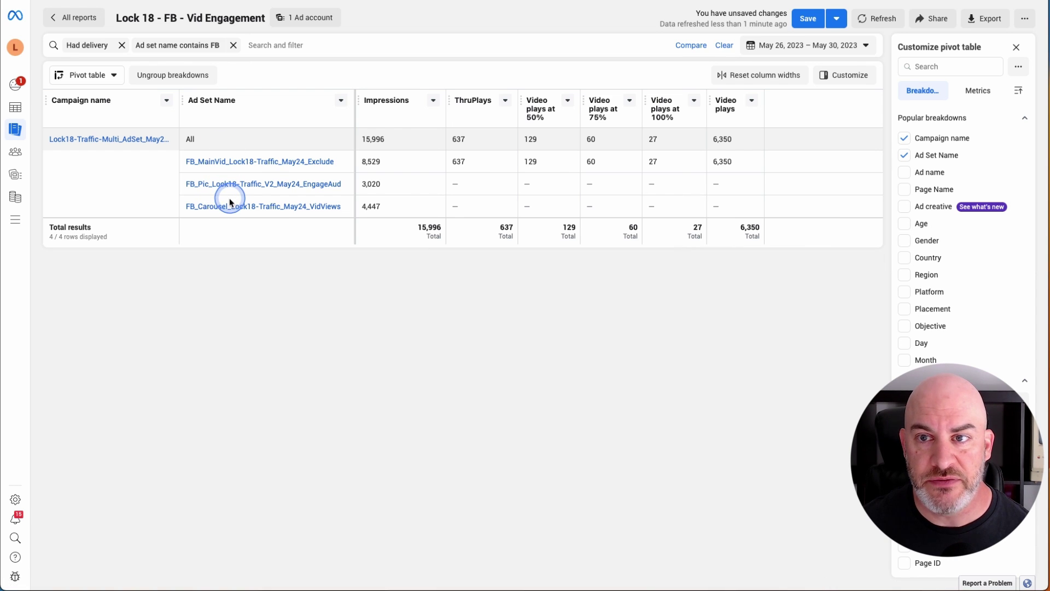
pyautogui.click(837, 19)
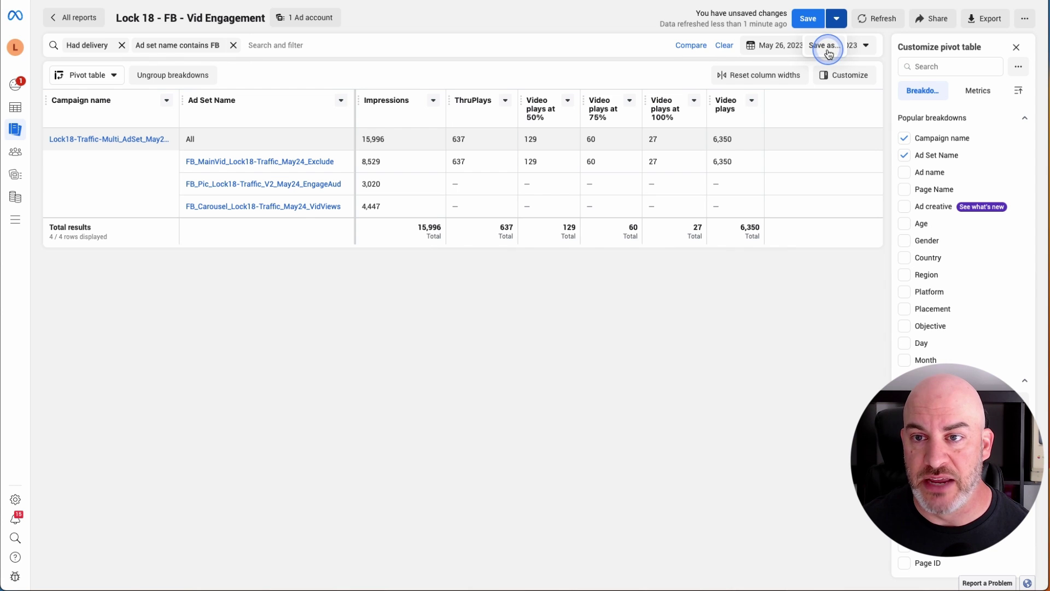
pyautogui.click(687, 441)
# Set the report's date range to May 1, 2023 – May 24, 2023 and return to the report list without saving.
pyautogui.click(862, 44)
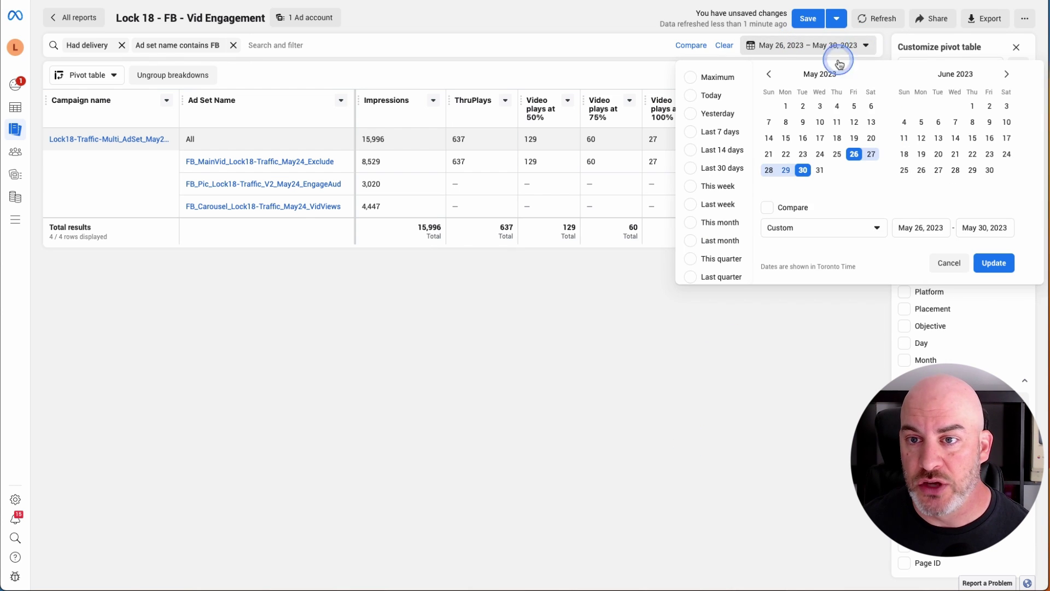
pyautogui.click(785, 107)
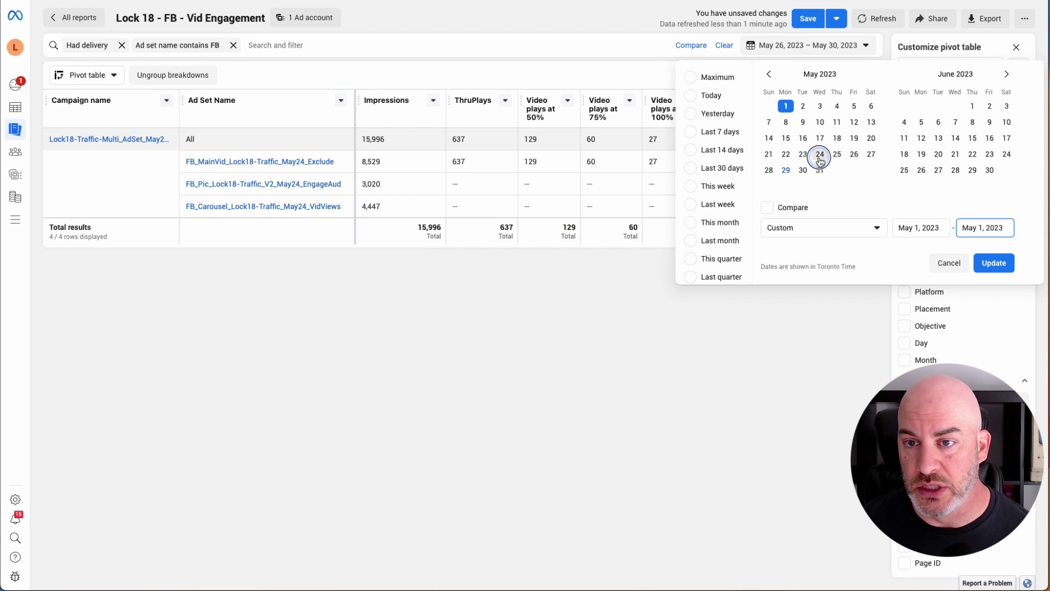
pyautogui.click(820, 154)
pyautogui.click(995, 265)
pyautogui.click(477, 440)
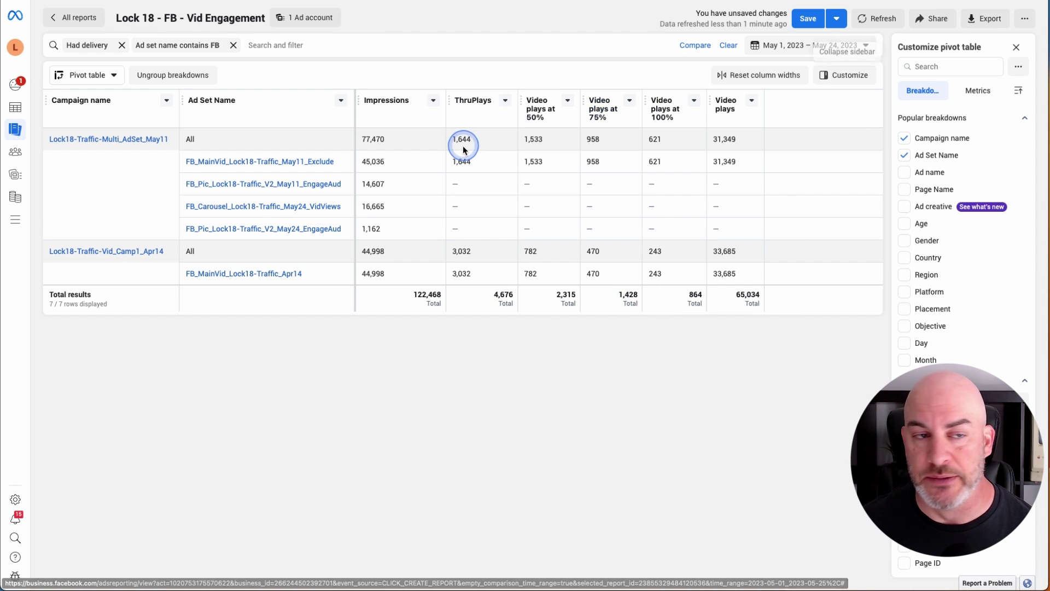
pyautogui.click(86, 23)
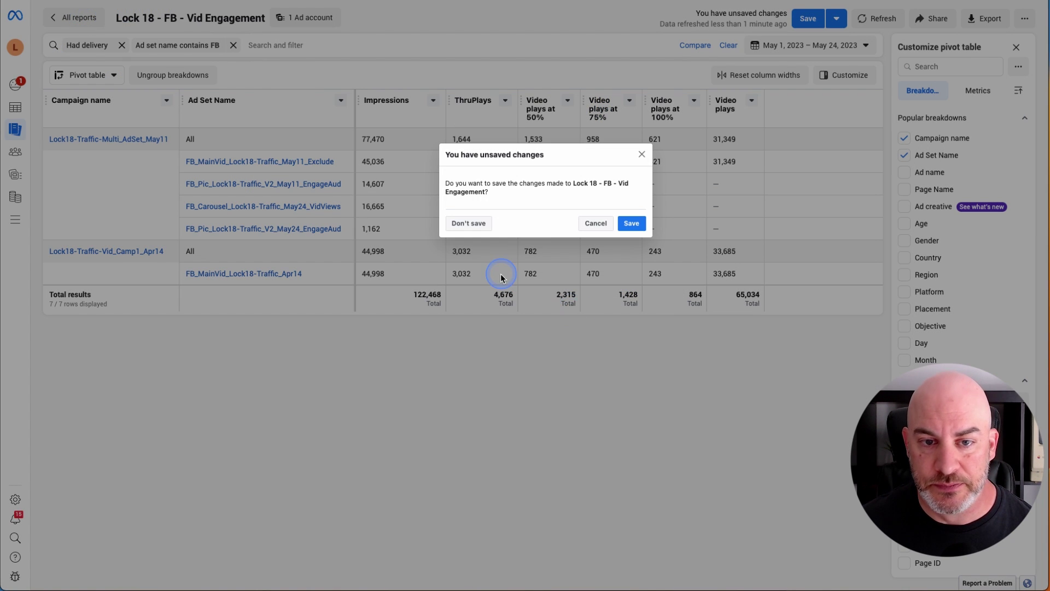
pyautogui.click(475, 225)
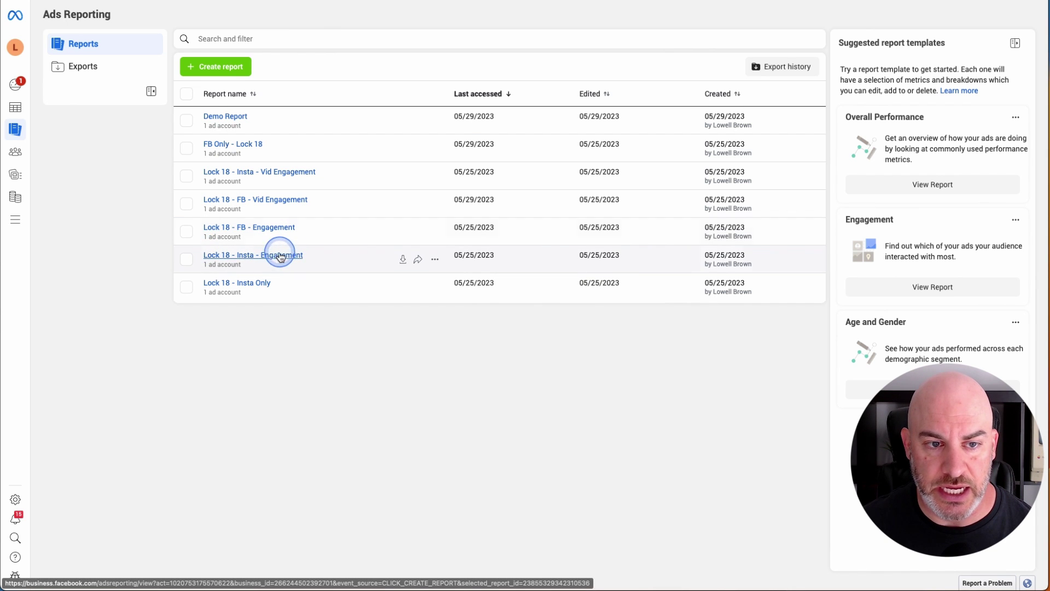
# Review the saved Lock 18 - FB - Engagement report and open the Lock 18 - Insta - Engagement report.
pyautogui.click(274, 227)
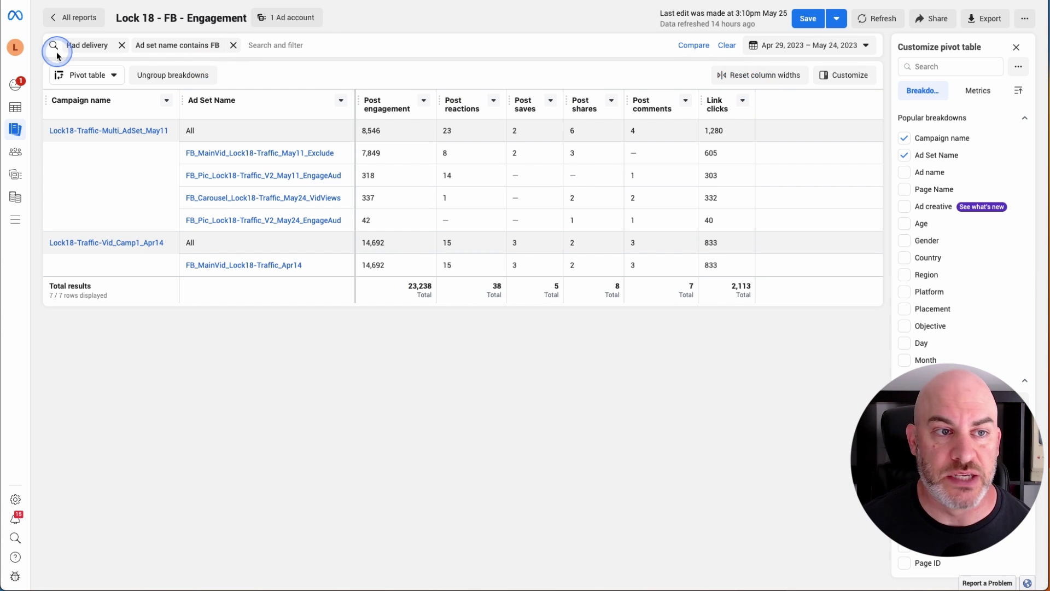
pyautogui.click(70, 19)
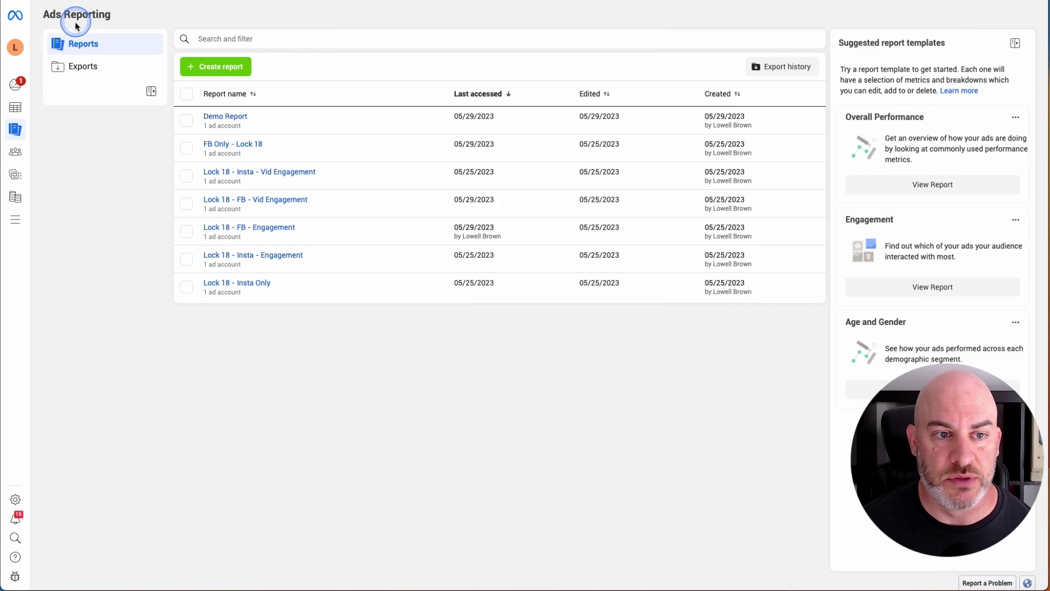
pyautogui.click(286, 256)
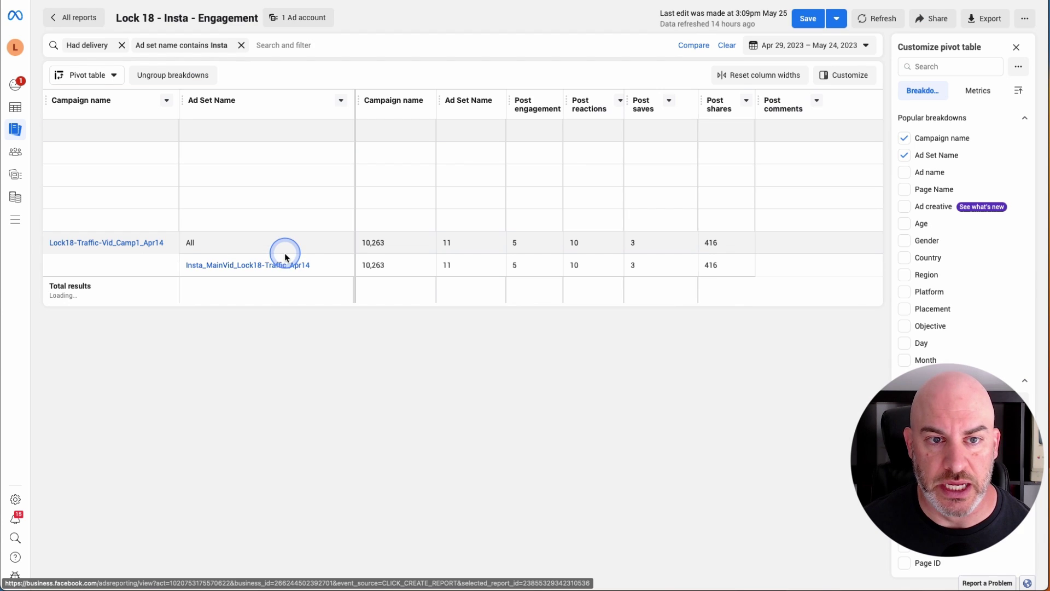